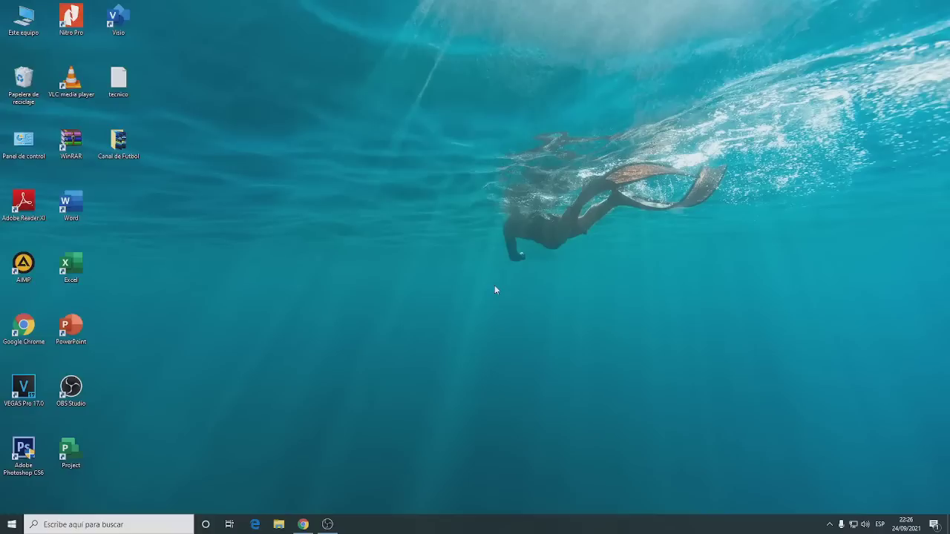
{"action": "right_click", "coordinate": [445, 242]}
{"action": "left_click", "coordinate": [478, 270]}
{"action": "left_click_drag", "start_coordinate": [129, 140], "coordinate": [153, 155]}
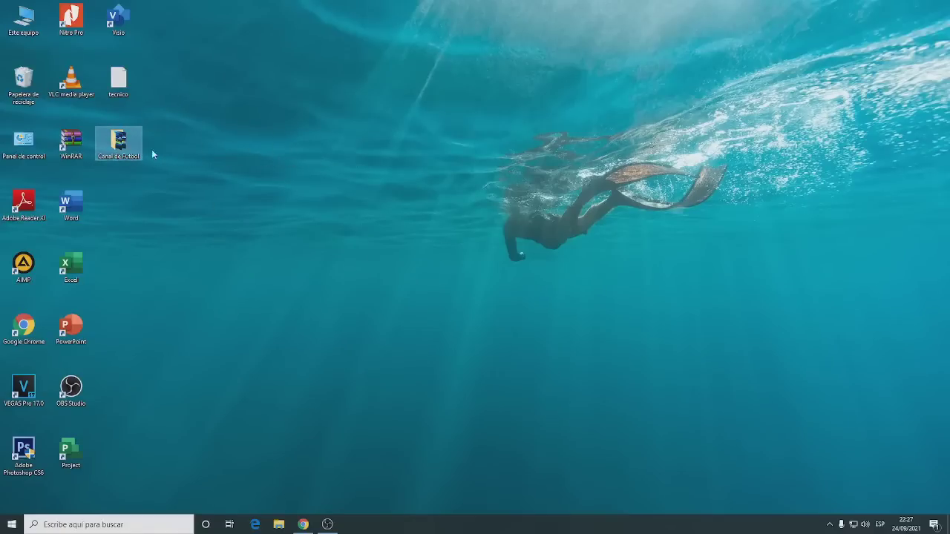
{"action": "right_click", "coordinate": [337, 165]}
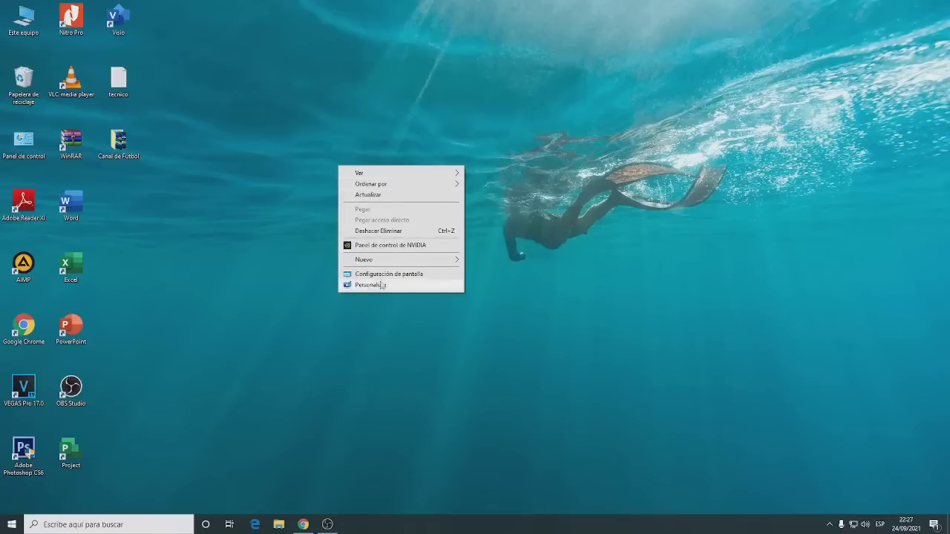
{"action": "left_click", "coordinate": [233, 276]}
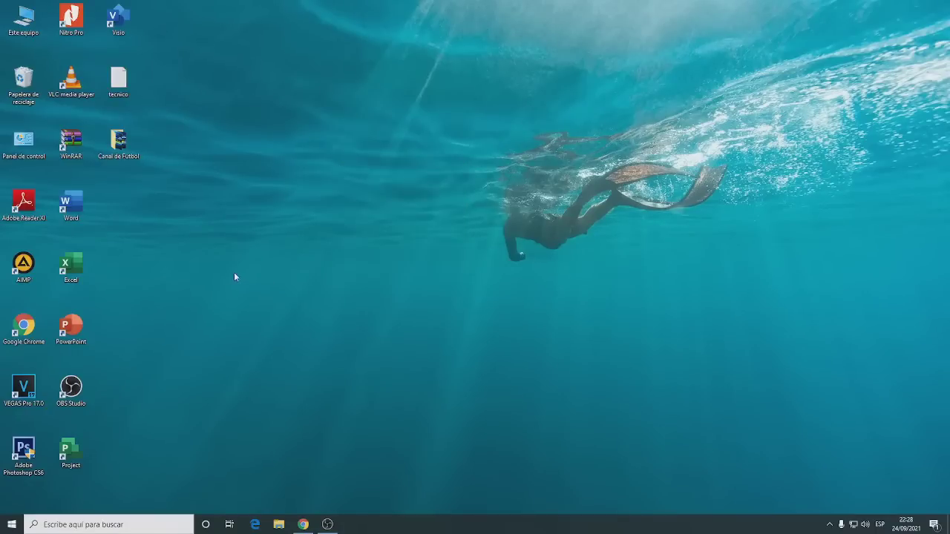
Browse the installed apps in Start, including the expanded list of recently added programs, and close it.
{"action": "left_click", "coordinate": [11, 526]}
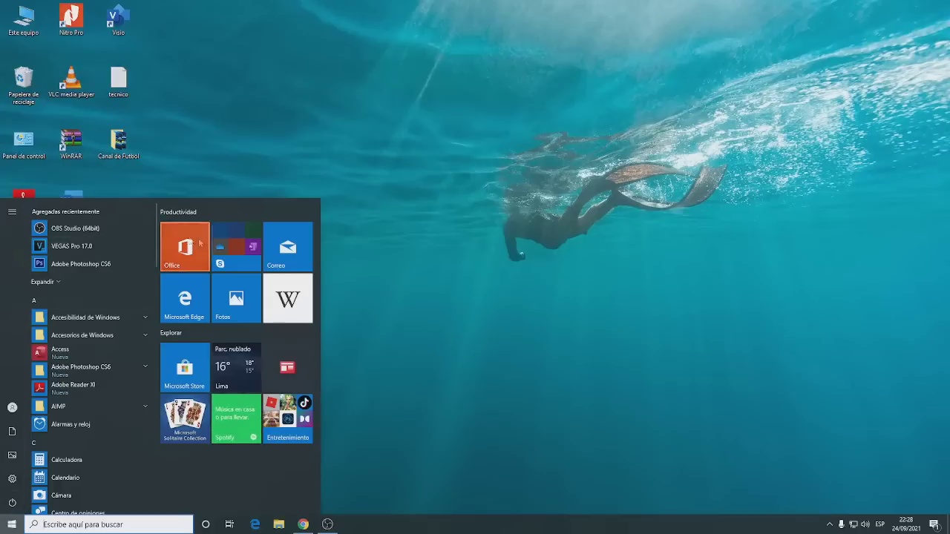
{"action": "scroll", "coordinate": [82, 356], "scroll_direction": "down", "scroll_amount": 5}
{"action": "scroll", "coordinate": [85, 398], "scroll_direction": "up", "scroll_amount": 5}
{"action": "scroll", "coordinate": [85, 396], "scroll_direction": "down", "scroll_amount": 5}
{"action": "scroll", "coordinate": [85, 395], "scroll_direction": "up", "scroll_amount": 5}
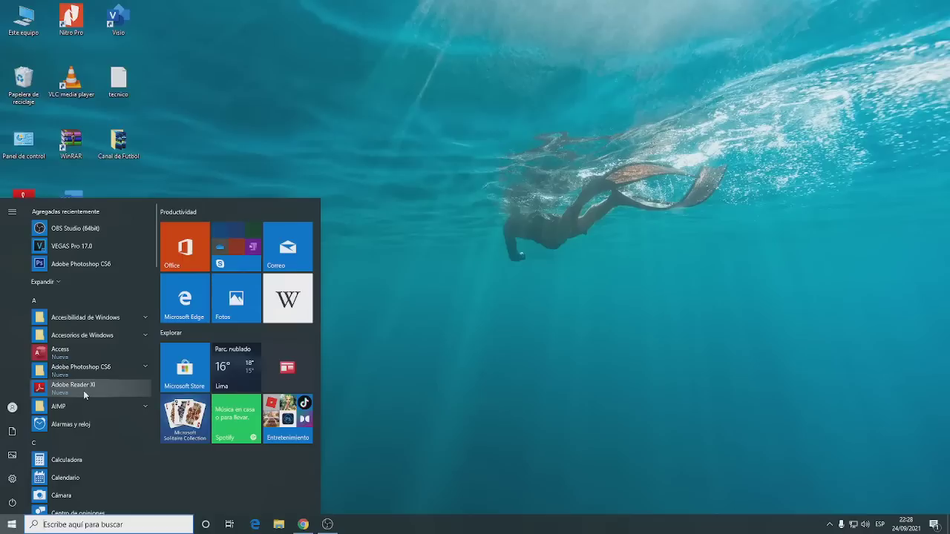
{"action": "scroll", "coordinate": [83, 391], "scroll_direction": "down", "scroll_amount": 5}
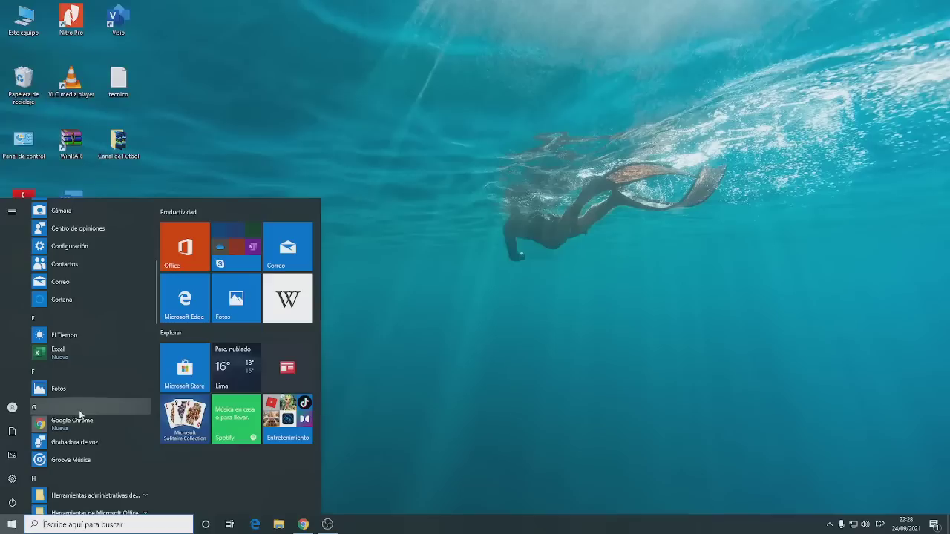
{"action": "scroll", "coordinate": [78, 405], "scroll_direction": "up", "scroll_amount": 2}
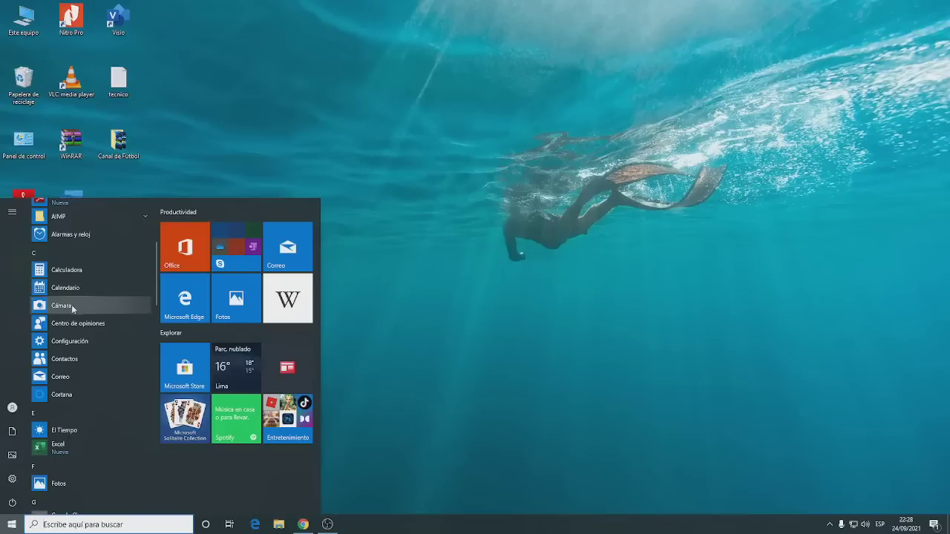
{"action": "scroll", "coordinate": [105, 391], "scroll_direction": "down", "scroll_amount": 1}
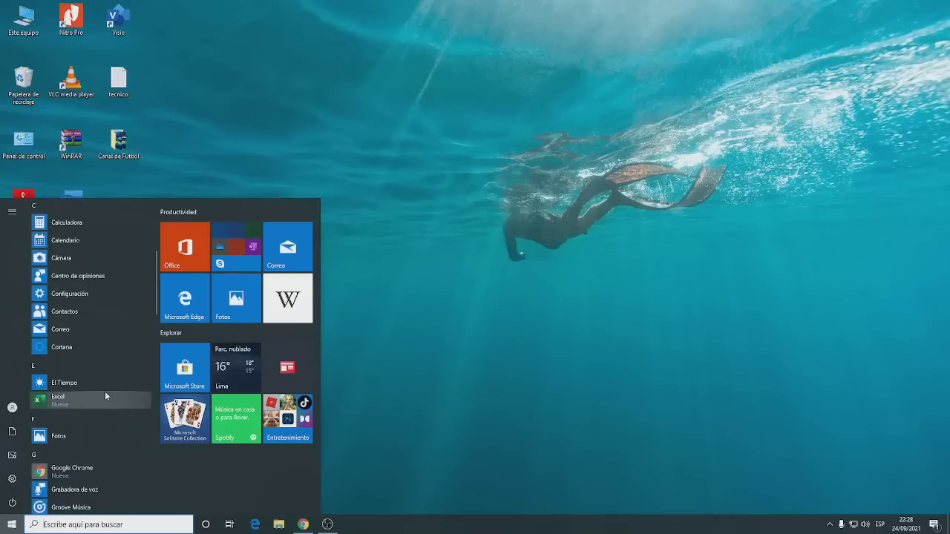
{"action": "scroll", "coordinate": [105, 391], "scroll_direction": "down", "scroll_amount": 2}
{"action": "scroll", "coordinate": [95, 386], "scroll_direction": "up", "scroll_amount": 7}
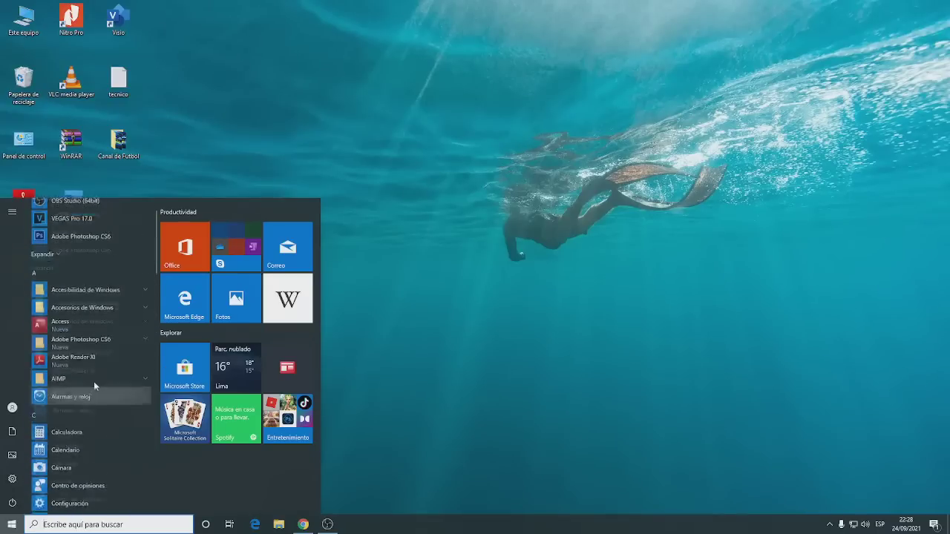
{"action": "left_click", "coordinate": [56, 282]}
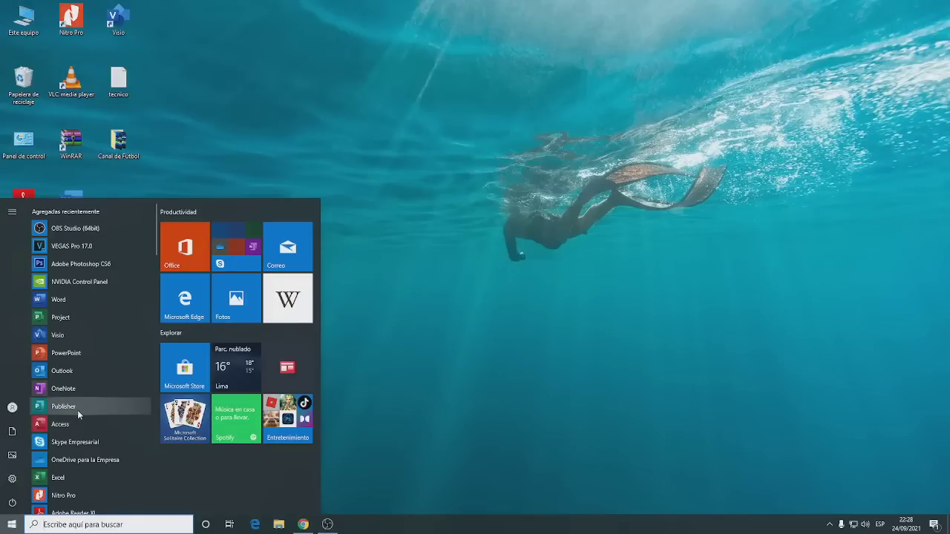
{"action": "left_click", "coordinate": [456, 294]}
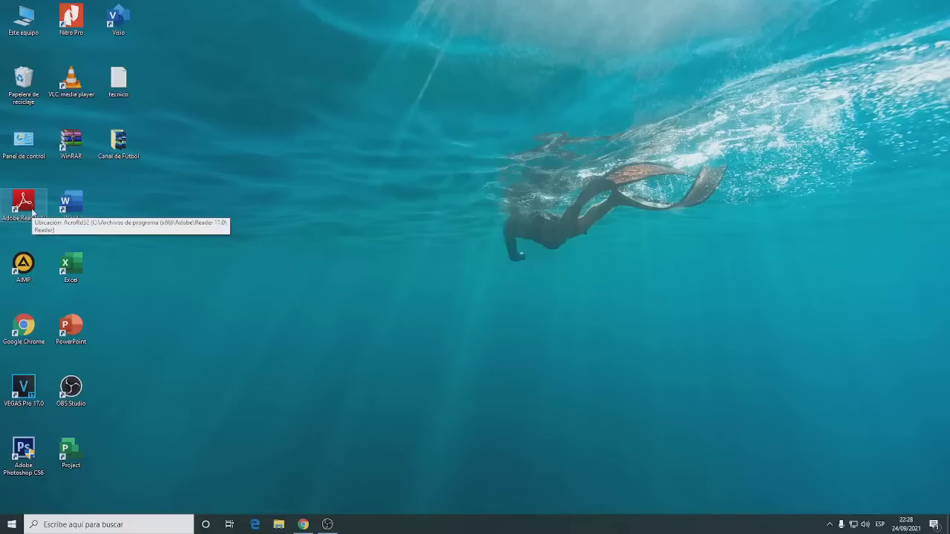
Examine the power options offered in Start without choosing any of them.
{"action": "left_click", "coordinate": [3, 525]}
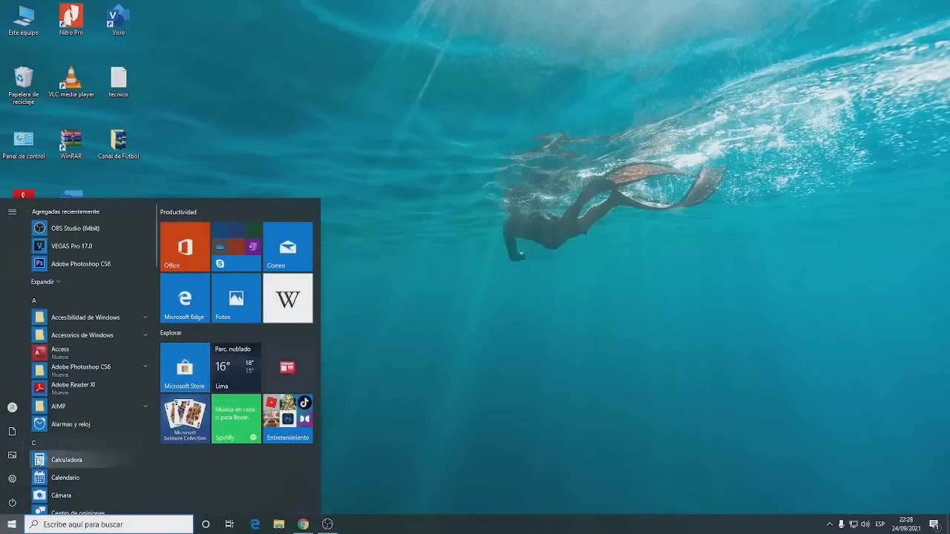
{"action": "mouse_move", "coordinate": [12, 503]}
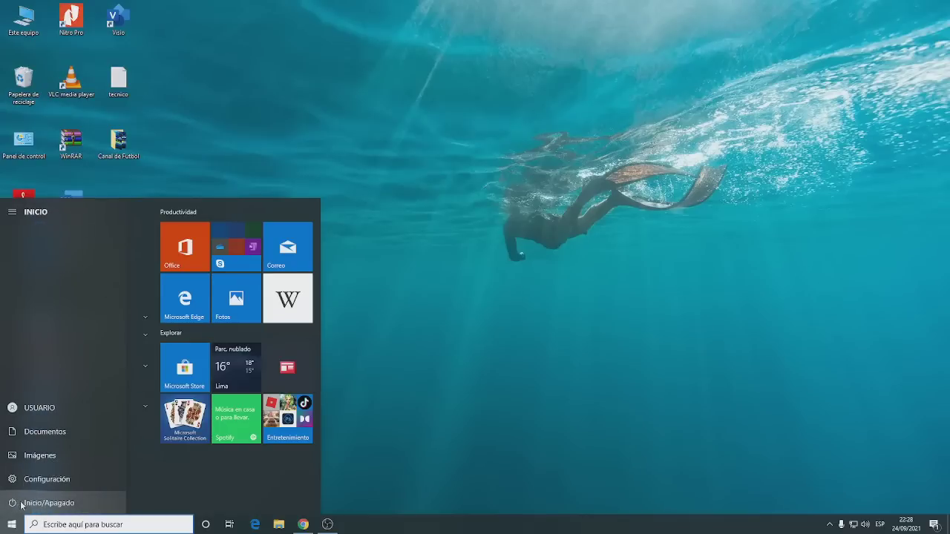
{"action": "left_click", "coordinate": [65, 508]}
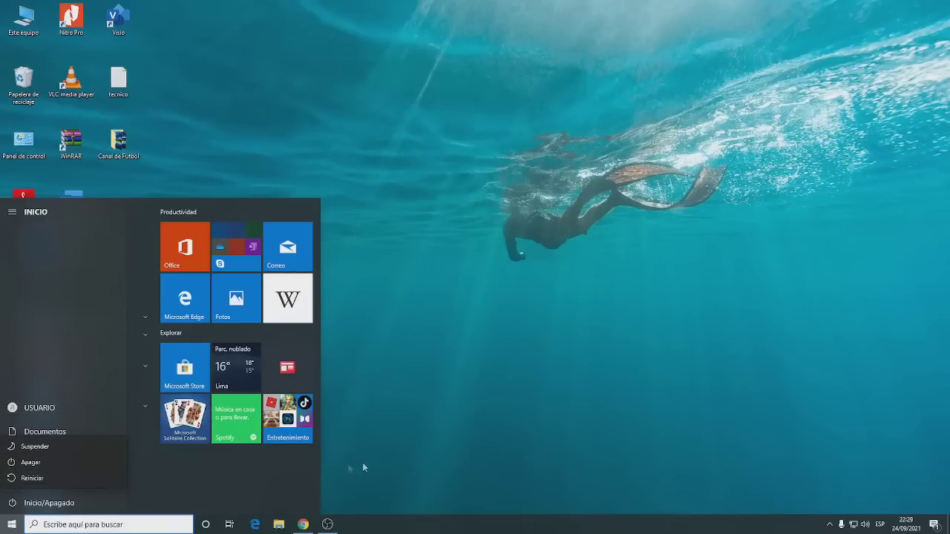
{"action": "left_click", "coordinate": [205, 488]}
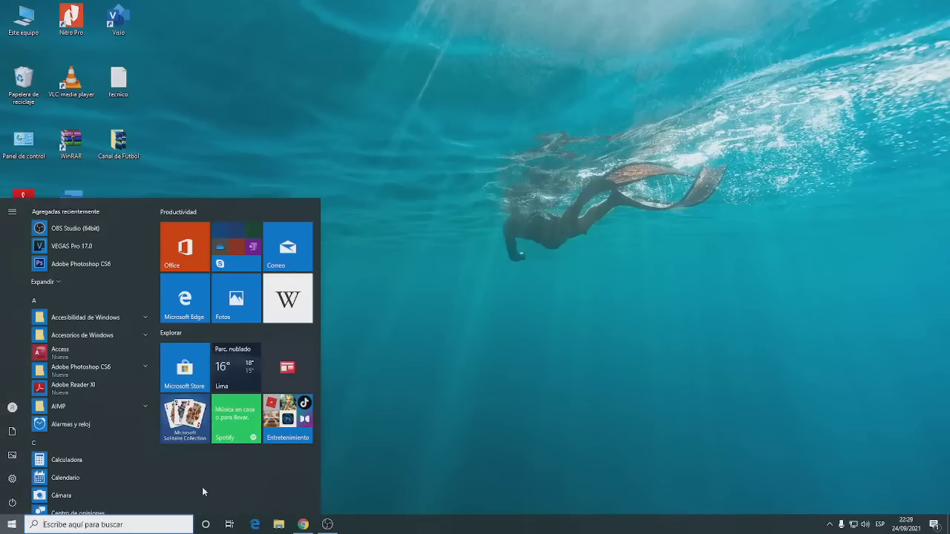
{"action": "left_click", "coordinate": [11, 503]}
{"action": "left_click", "coordinate": [11, 503]}
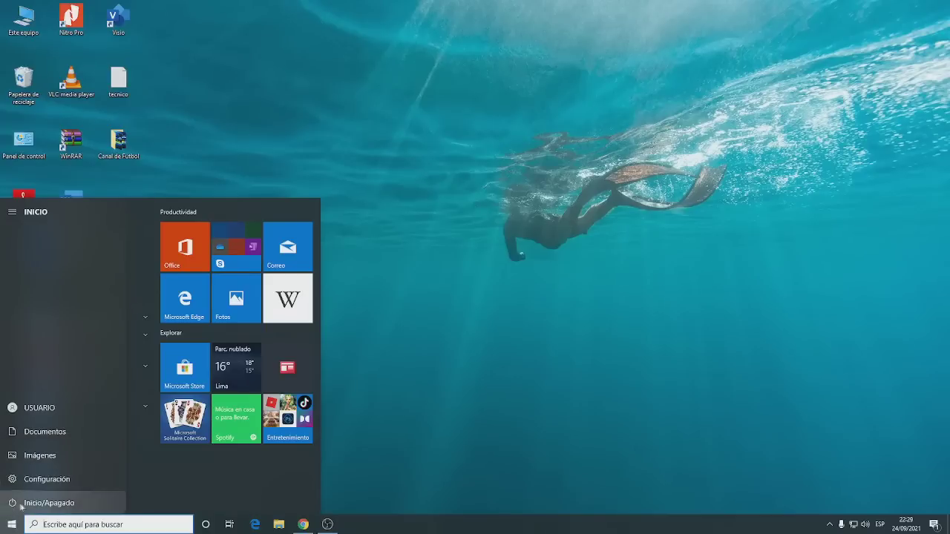
View the Imágenes and Documentos folders by opening each from Start, and close both windows.
{"action": "left_click", "coordinate": [49, 460]}
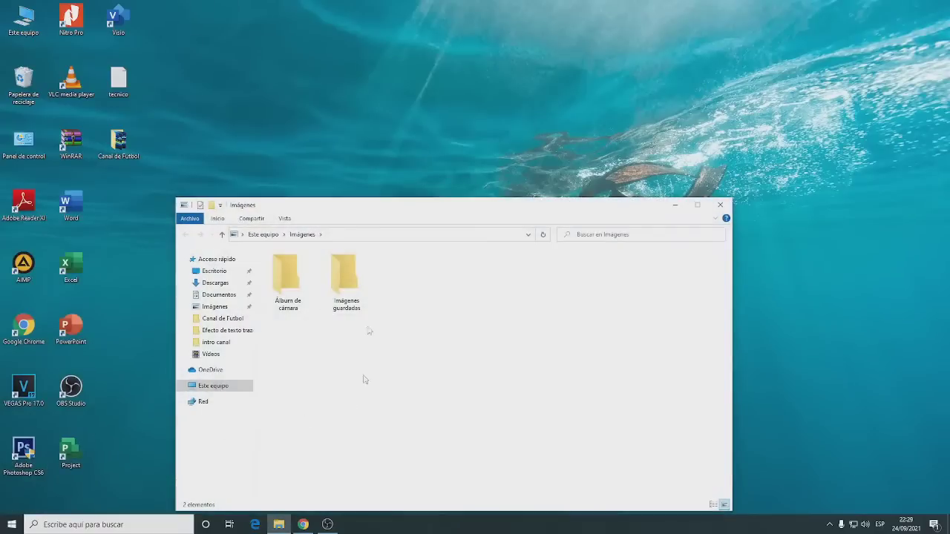
{"action": "left_click_drag", "start_coordinate": [323, 211], "coordinate": [322, 119]}
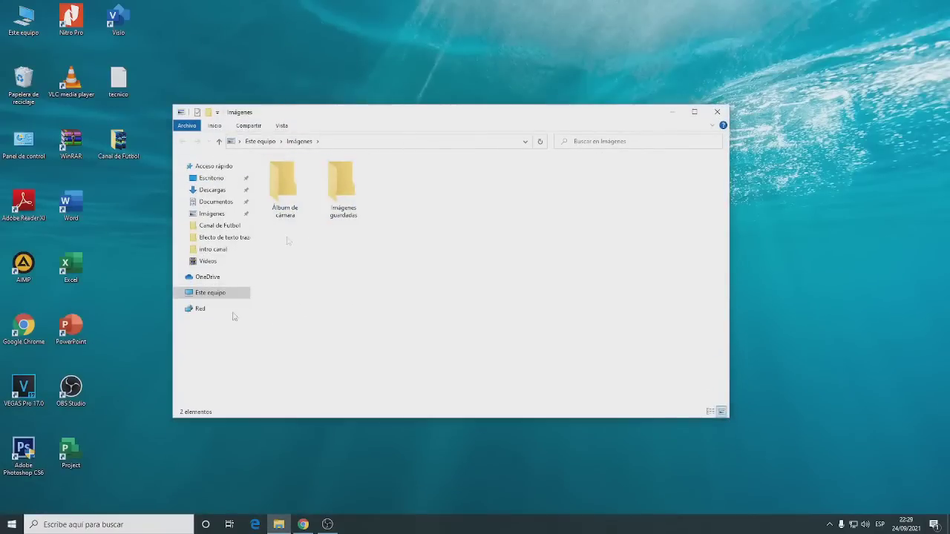
{"action": "left_click", "coordinate": [11, 524]}
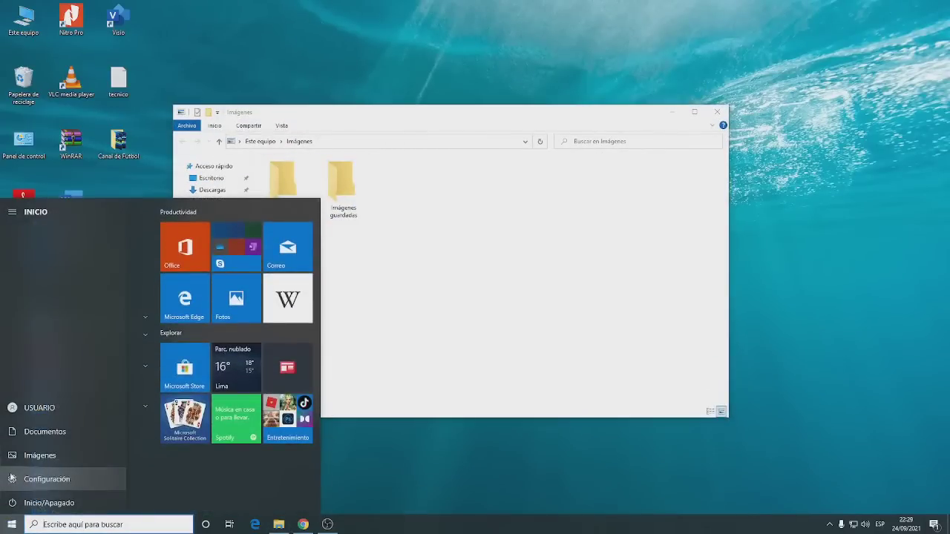
{"action": "left_click", "coordinate": [44, 433]}
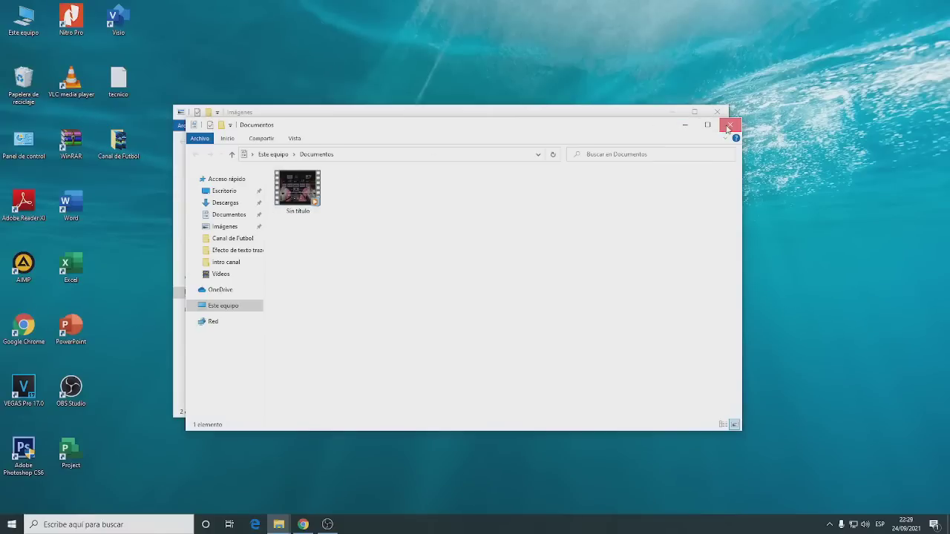
{"action": "left_click", "coordinate": [730, 124]}
{"action": "left_click", "coordinate": [719, 112]}
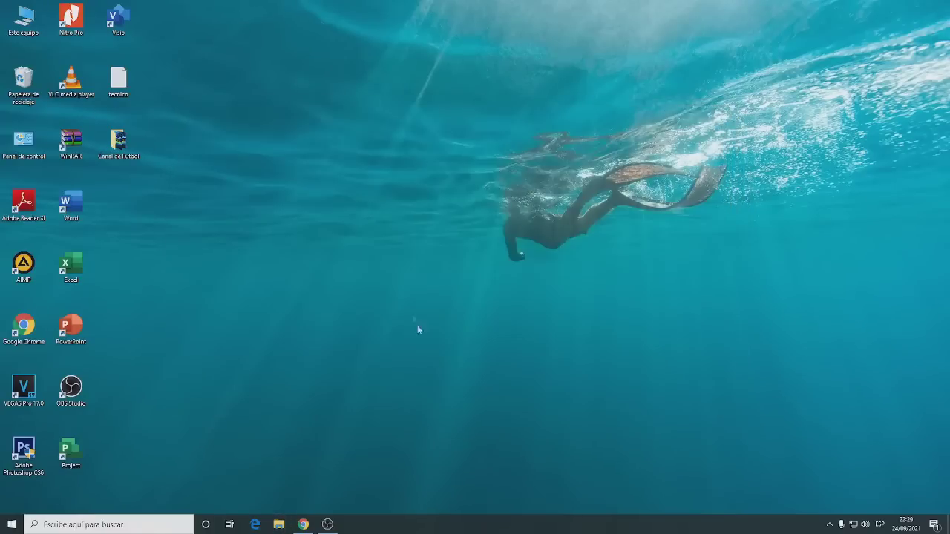
Open Configuración from Start and maximize its window.
{"action": "left_click", "coordinate": [9, 526]}
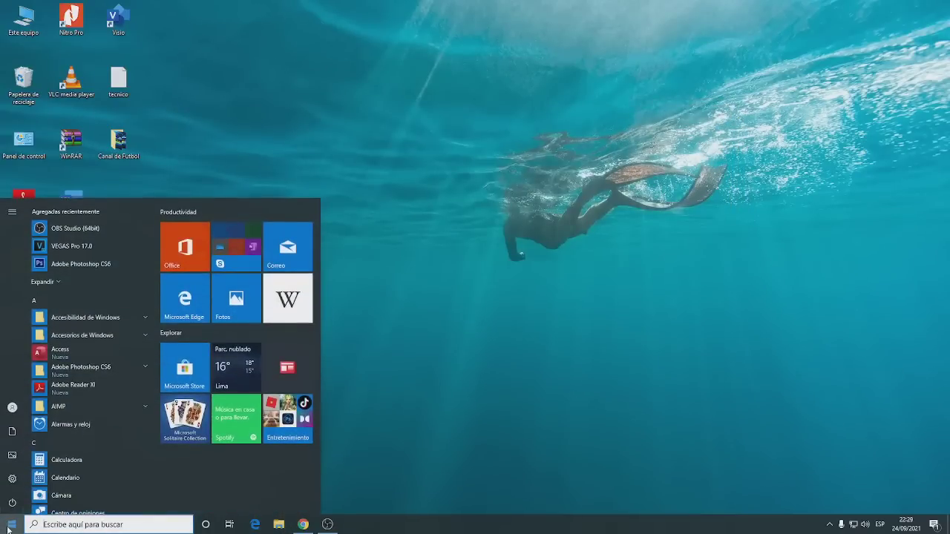
{"action": "mouse_move", "coordinate": [12, 478]}
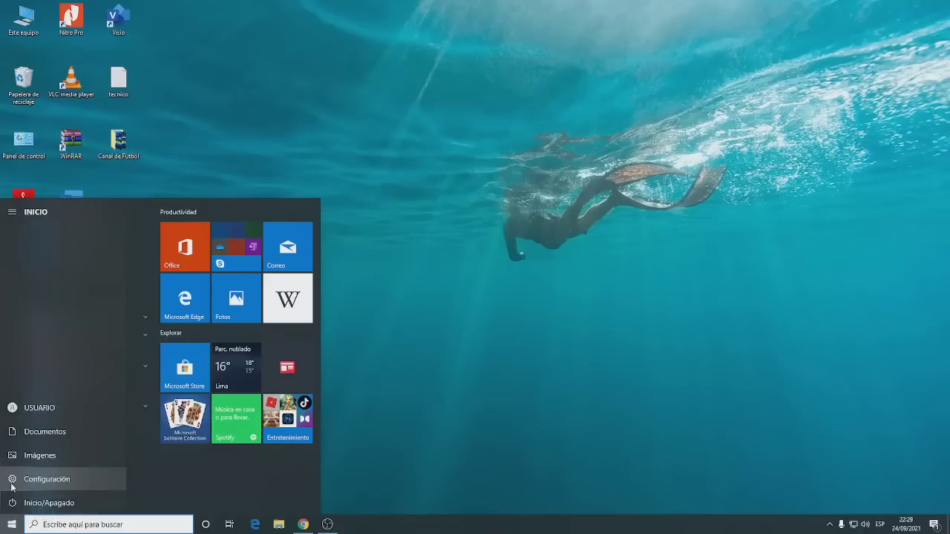
{"action": "left_click", "coordinate": [50, 481]}
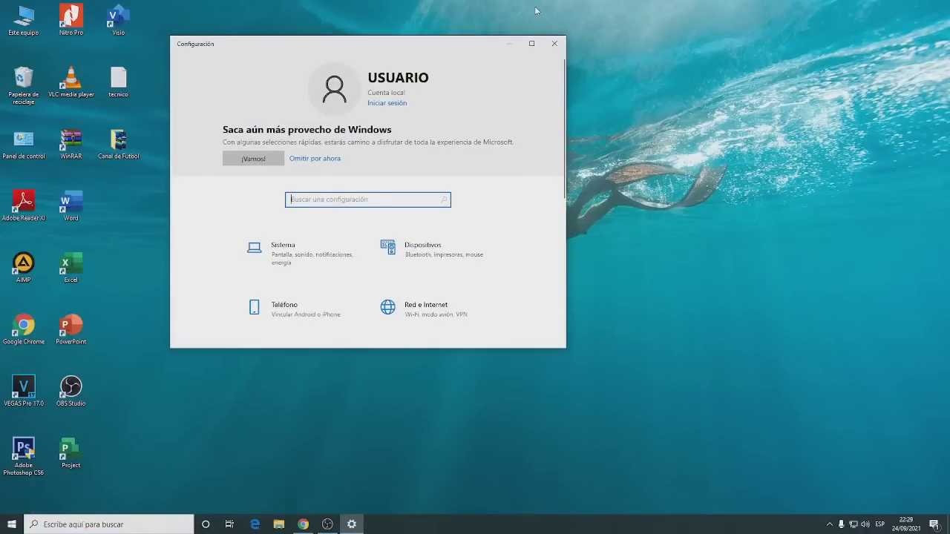
{"action": "left_click", "coordinate": [532, 44]}
{"action": "left_click", "coordinate": [396, 469]}
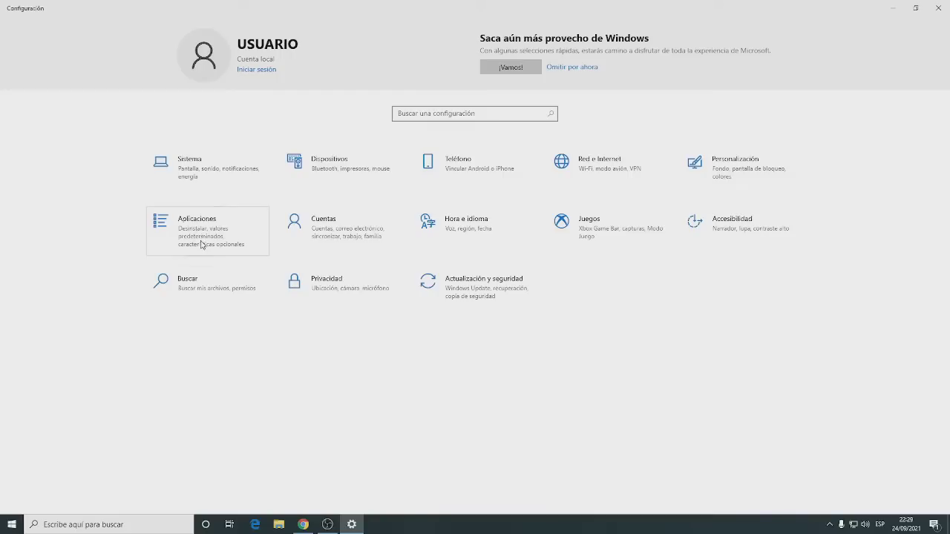
View the Pantalla settings under Sistema and the list of available screen resolutions.
{"action": "left_click", "coordinate": [196, 173]}
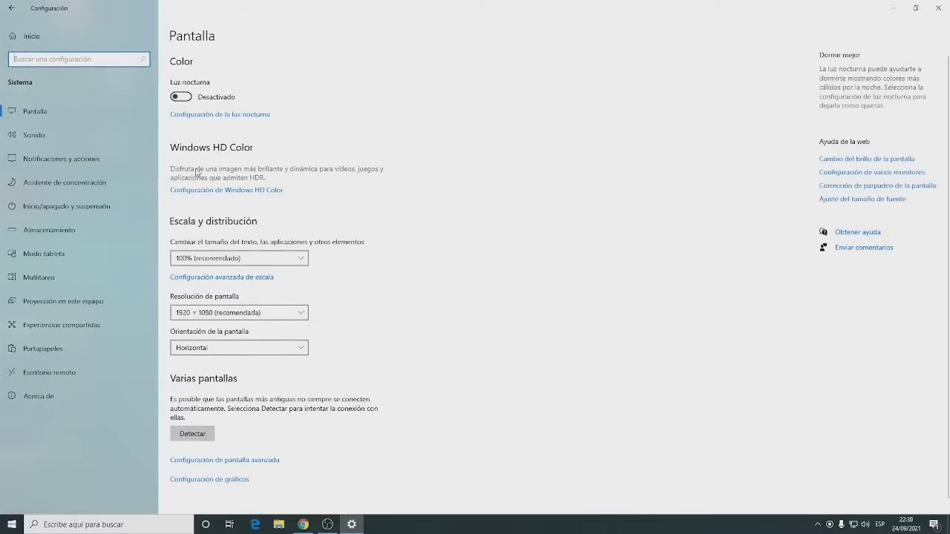
{"action": "left_click", "coordinate": [301, 312]}
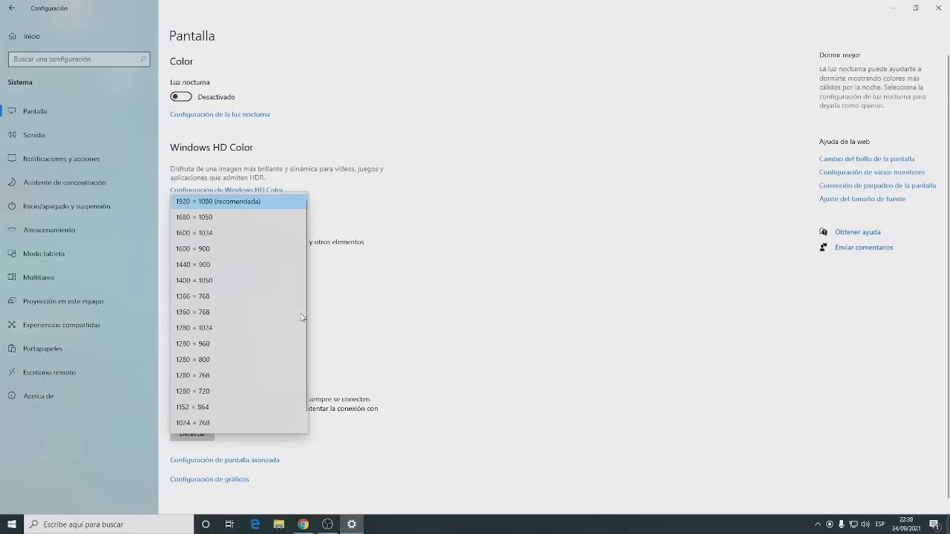
{"action": "left_click", "coordinate": [199, 346]}
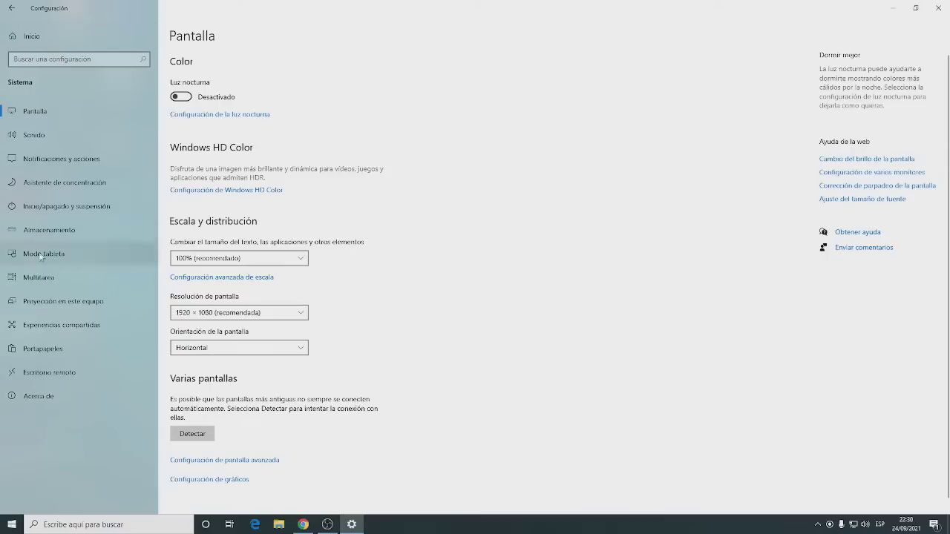
Examine the Sonido settings and the available output devices, and return to the settings home page.
{"action": "left_click", "coordinate": [36, 142]}
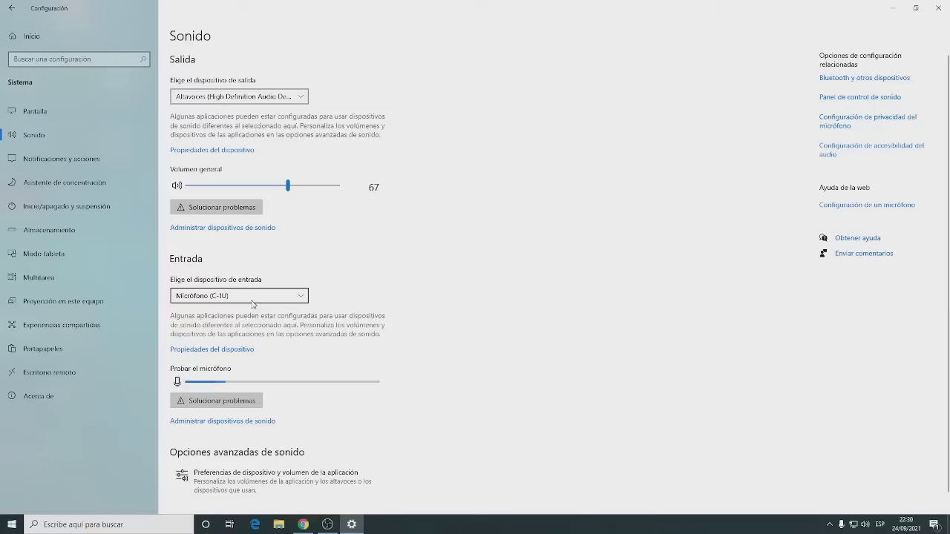
{"action": "left_click", "coordinate": [301, 98]}
{"action": "left_click", "coordinate": [457, 106]}
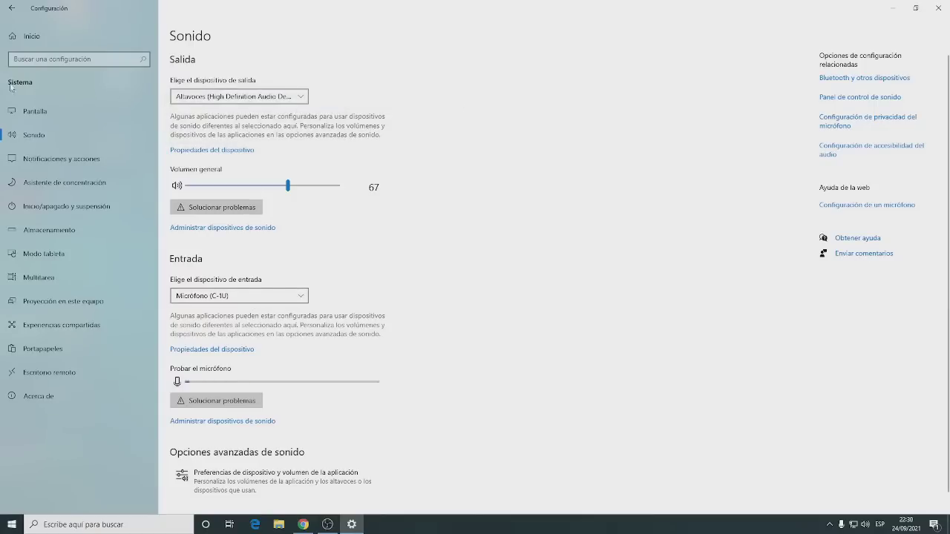
{"action": "left_click", "coordinate": [11, 9]}
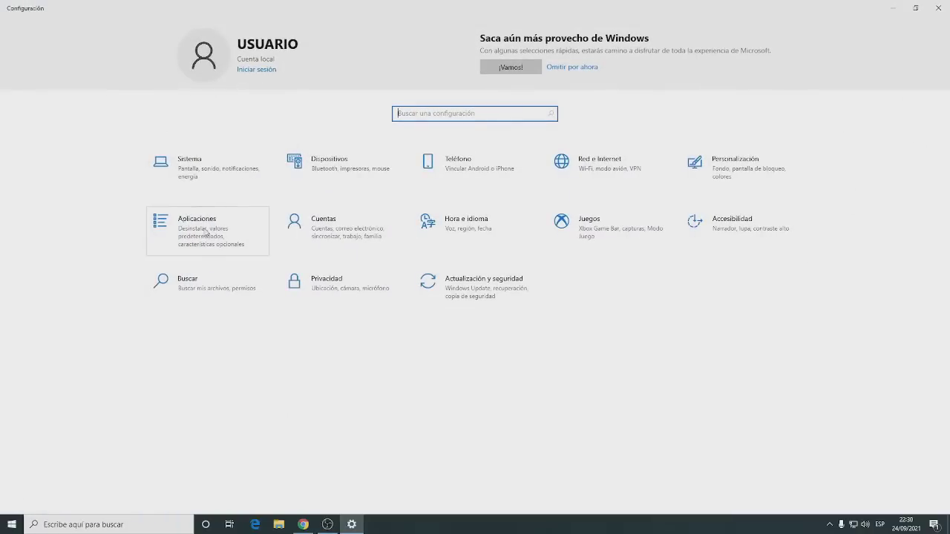
Look through the installed applications, expand the Adobe Photoshop CS6 entry's options, and return to the settings home page.
{"action": "left_click", "coordinate": [208, 234]}
{"action": "scroll", "coordinate": [329, 358], "scroll_direction": "down", "scroll_amount": 10}
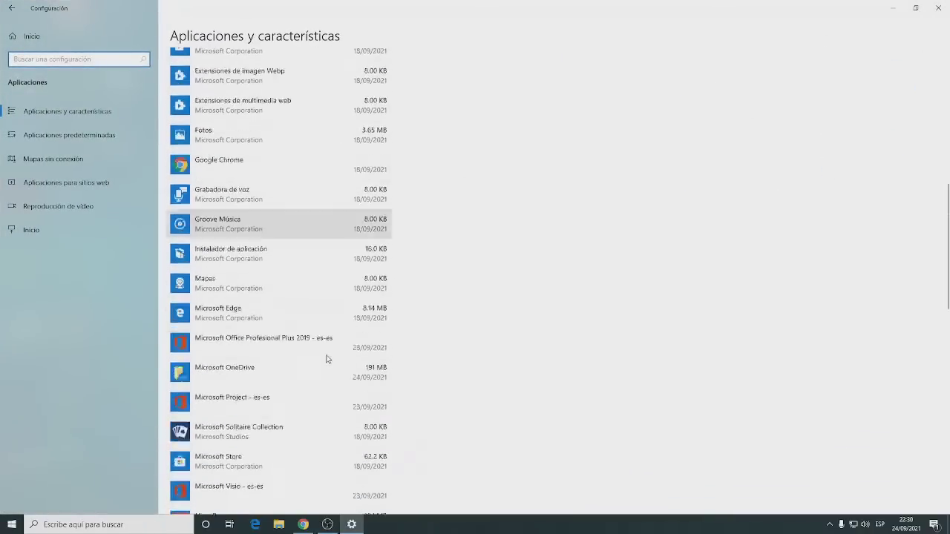
{"action": "scroll", "coordinate": [310, 363], "scroll_direction": "up", "scroll_amount": 10}
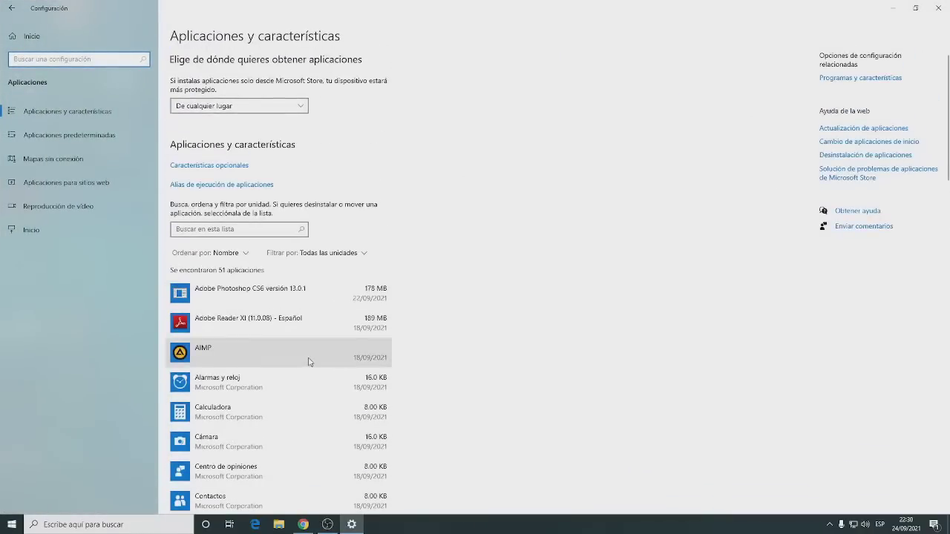
{"action": "left_click", "coordinate": [258, 301]}
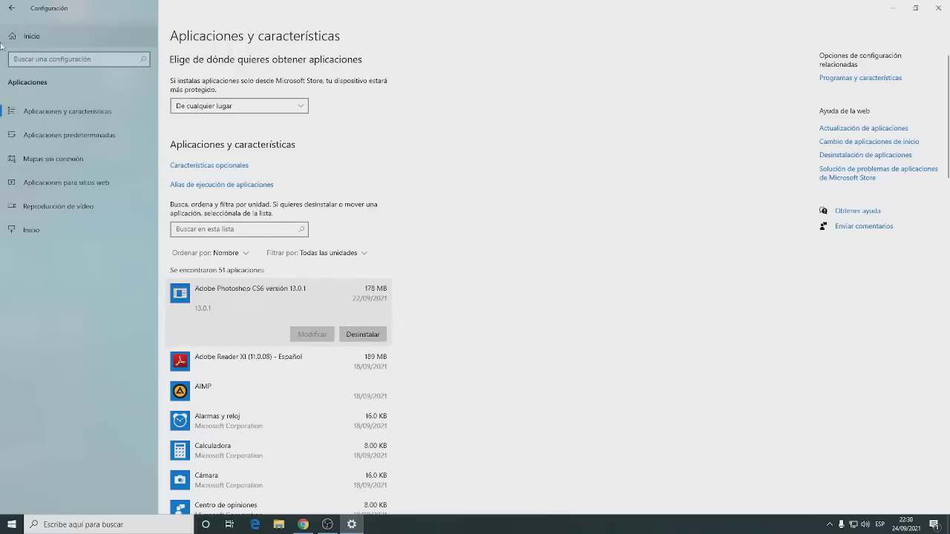
{"action": "left_click", "coordinate": [11, 8]}
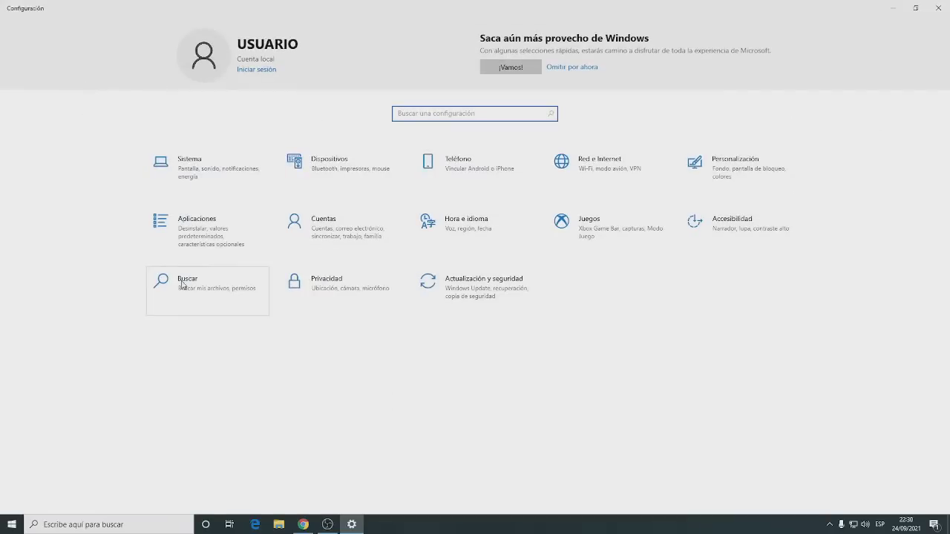
View the Dispositivos and Cuentas settings, and return to the settings home page.
{"action": "left_click", "coordinate": [343, 168]}
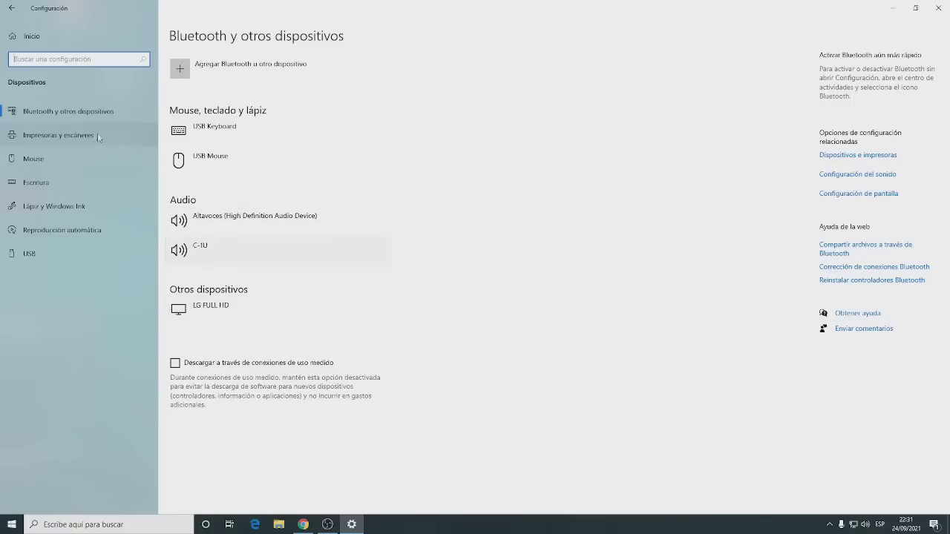
{"action": "left_click", "coordinate": [13, 9]}
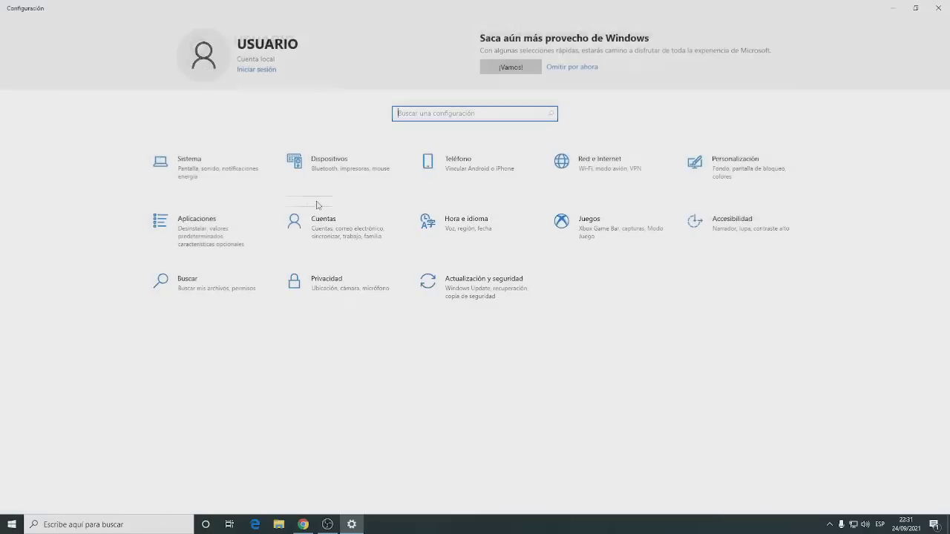
{"action": "left_click", "coordinate": [330, 233]}
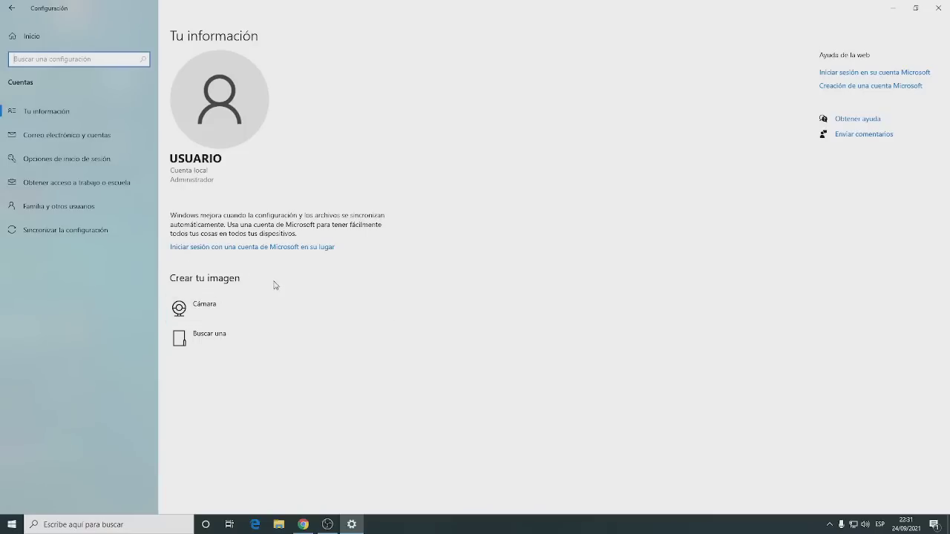
{"action": "left_click", "coordinate": [12, 10]}
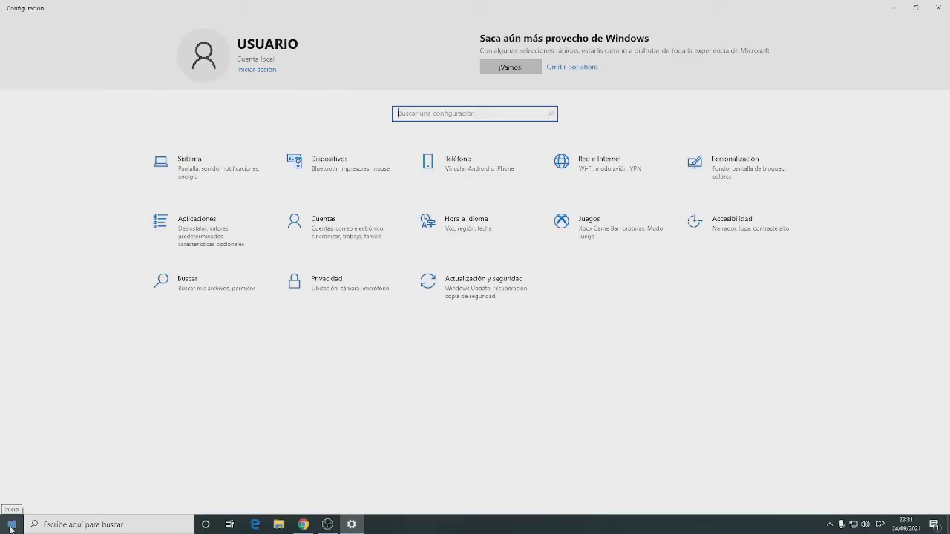
Search the taskbar for "paint", "word" and "excel", and clear and close the search.
{"action": "left_click", "coordinate": [124, 525]}
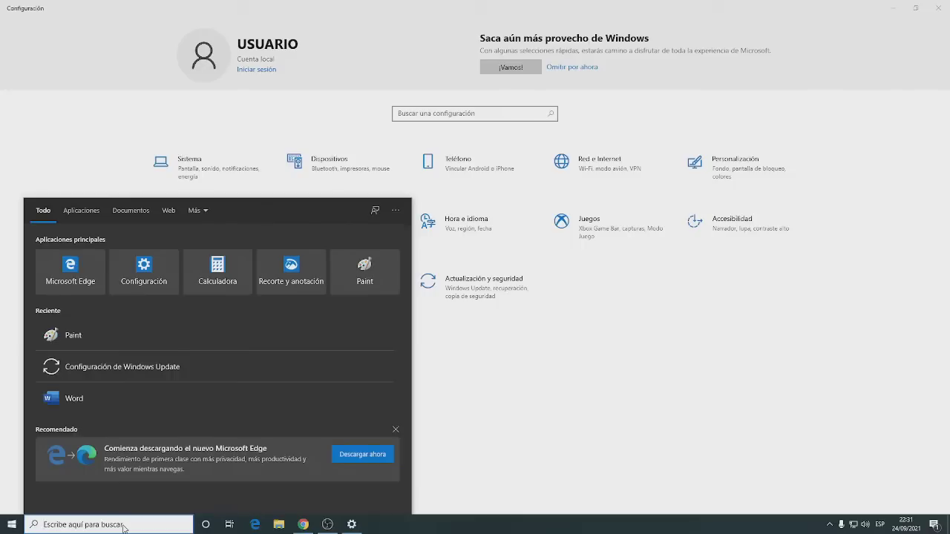
{"action": "type", "text": "paint"}
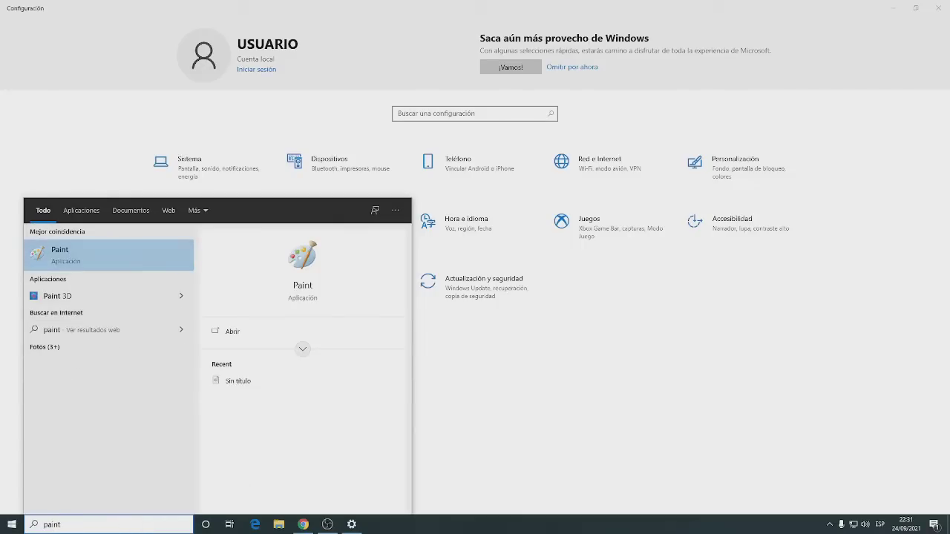
{"action": "left_click", "coordinate": [101, 527]}
{"action": "type", "text": "word"}
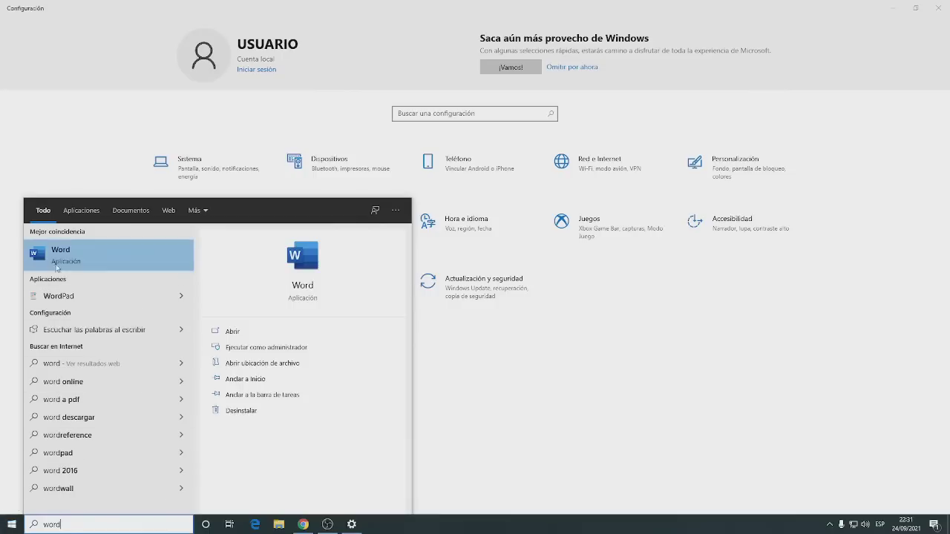
{"action": "left_click", "coordinate": [107, 524]}
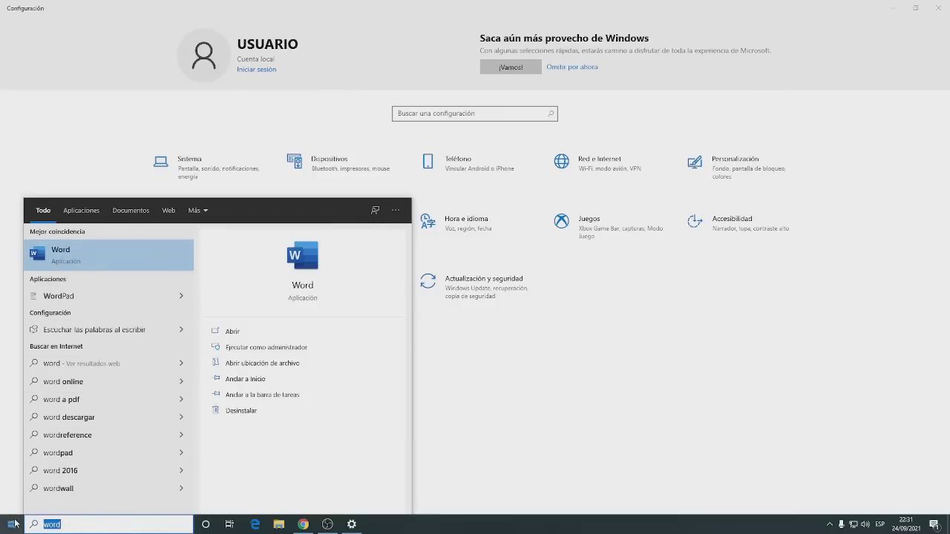
{"action": "type", "text": "excel"}
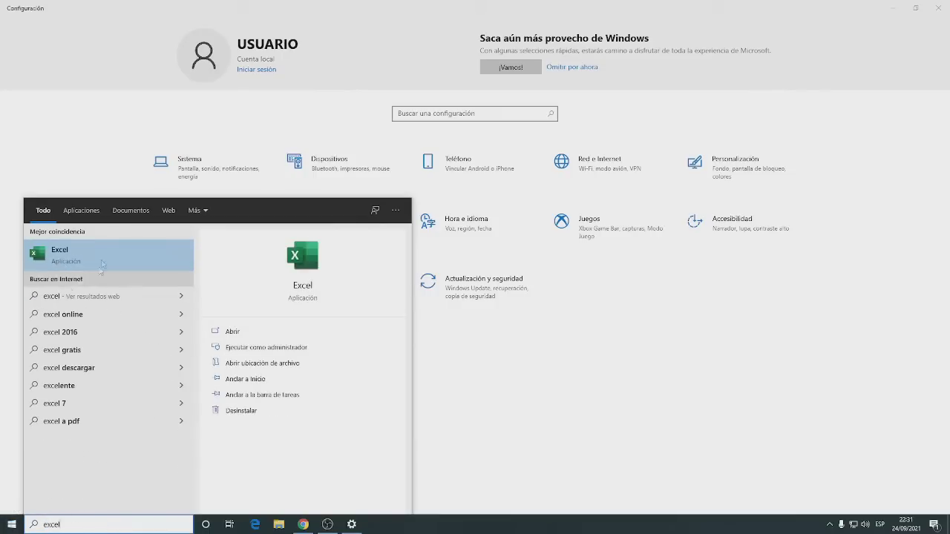
{"action": "left_click", "coordinate": [64, 260]}
{"action": "left_click_drag", "start_coordinate": [97, 525], "coordinate": [37, 526]}
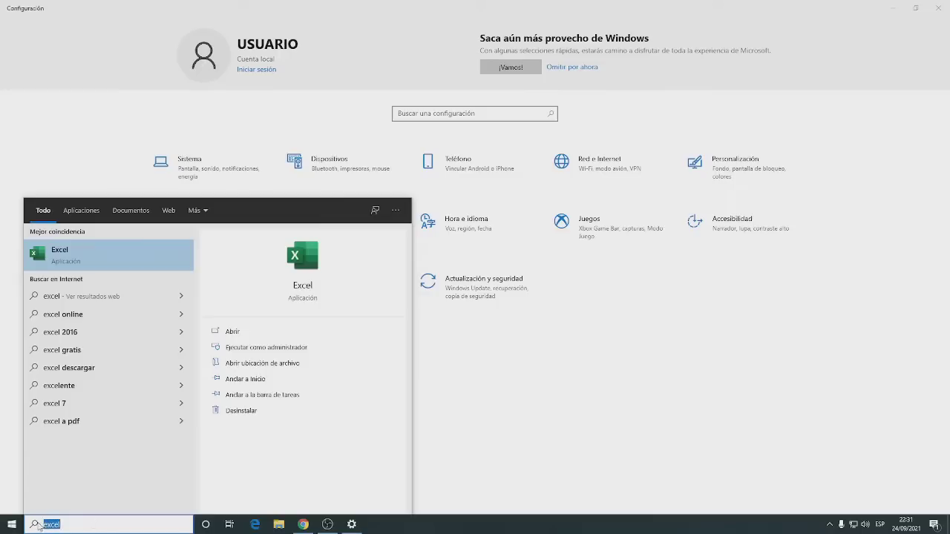
{"action": "key", "text": "BackSpace"}
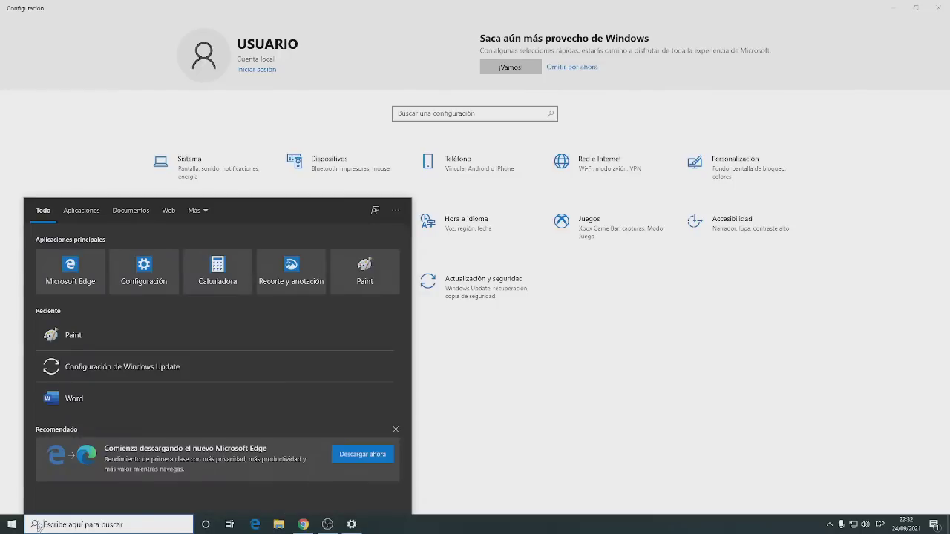
{"action": "key", "text": "Escape"}
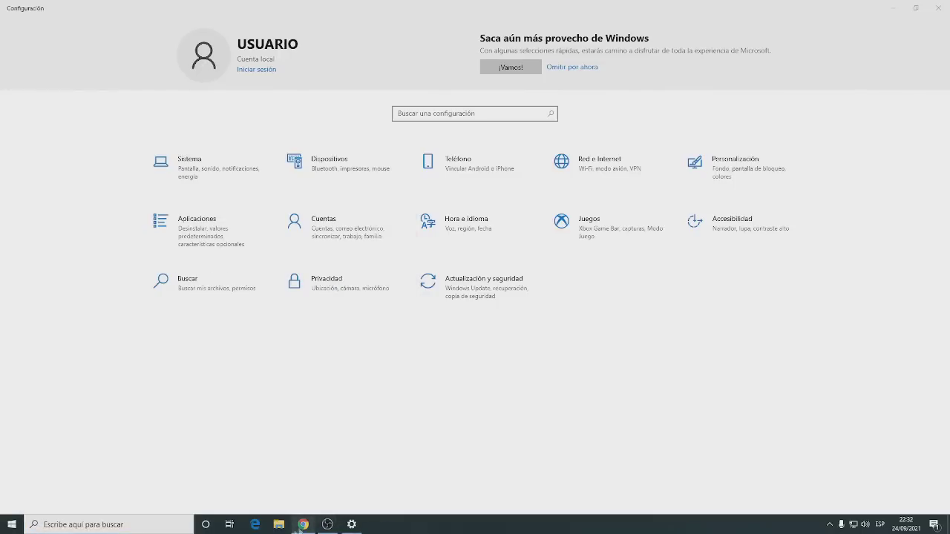
View the taskbar's date and time calendar, and close it.
{"action": "mouse_move", "coordinate": [330, 526]}
{"action": "mouse_move", "coordinate": [904, 529]}
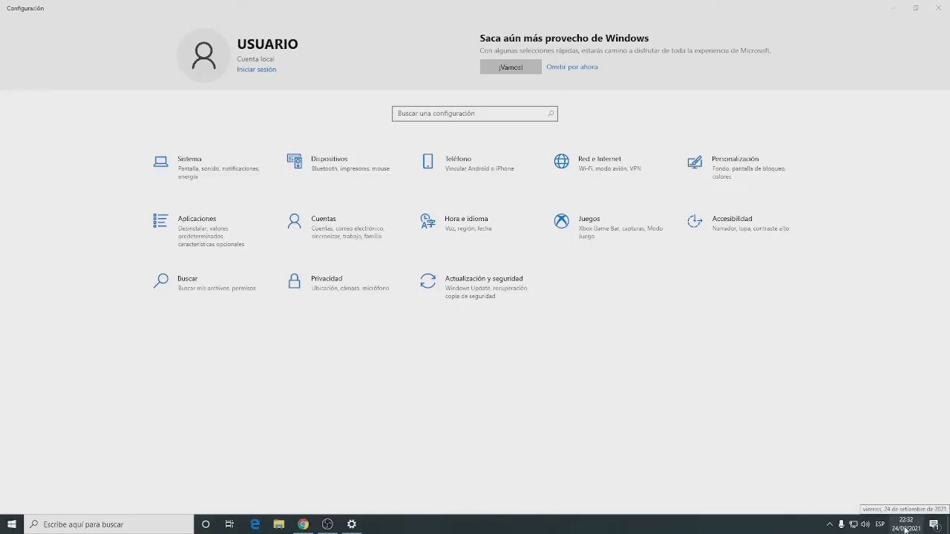
{"action": "left_click", "coordinate": [905, 528]}
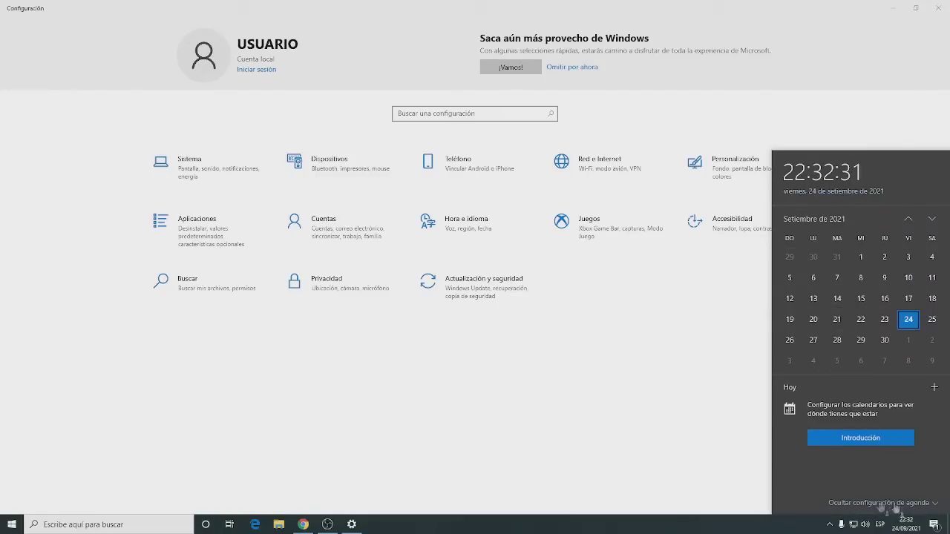
{"action": "left_click", "coordinate": [613, 431]}
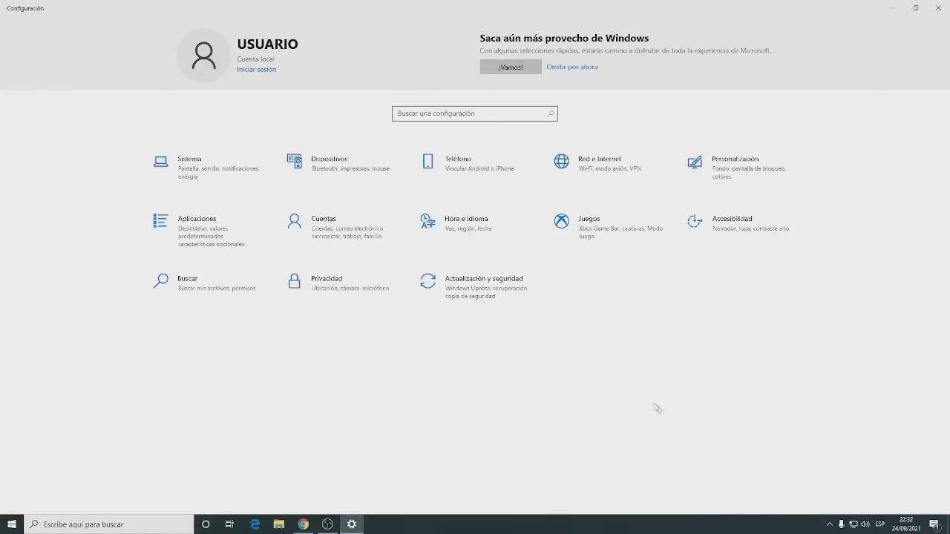
In Hora e idioma, turn off automatic time, view and cancel the manual date and time change, and turn automatic time back on.
{"action": "left_click", "coordinate": [466, 230]}
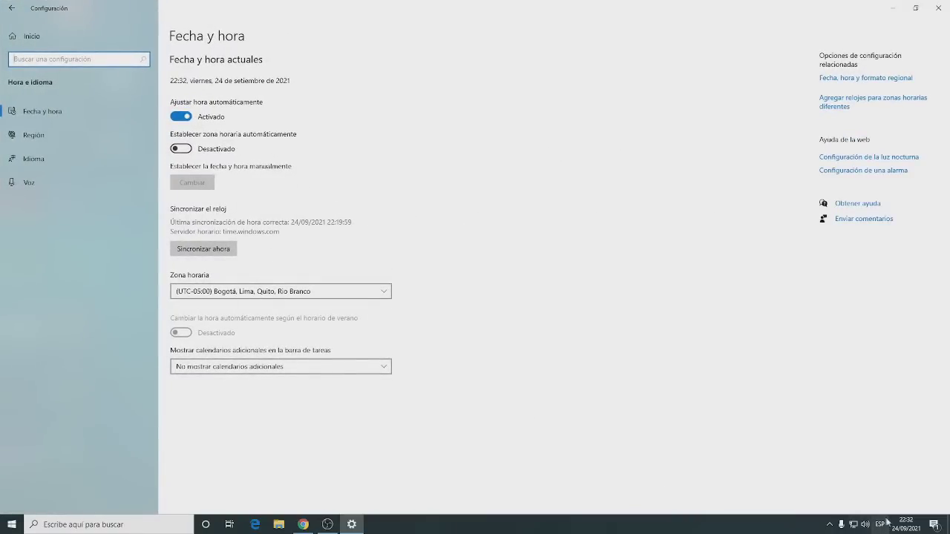
{"action": "left_click", "coordinate": [182, 117]}
{"action": "left_click", "coordinate": [202, 183]}
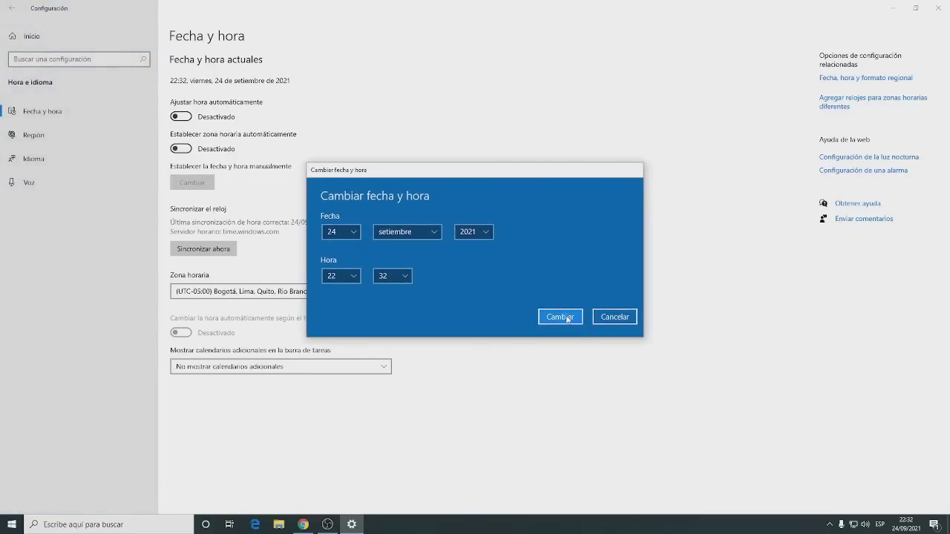
{"action": "left_click", "coordinate": [615, 317]}
{"action": "left_click", "coordinate": [182, 117]}
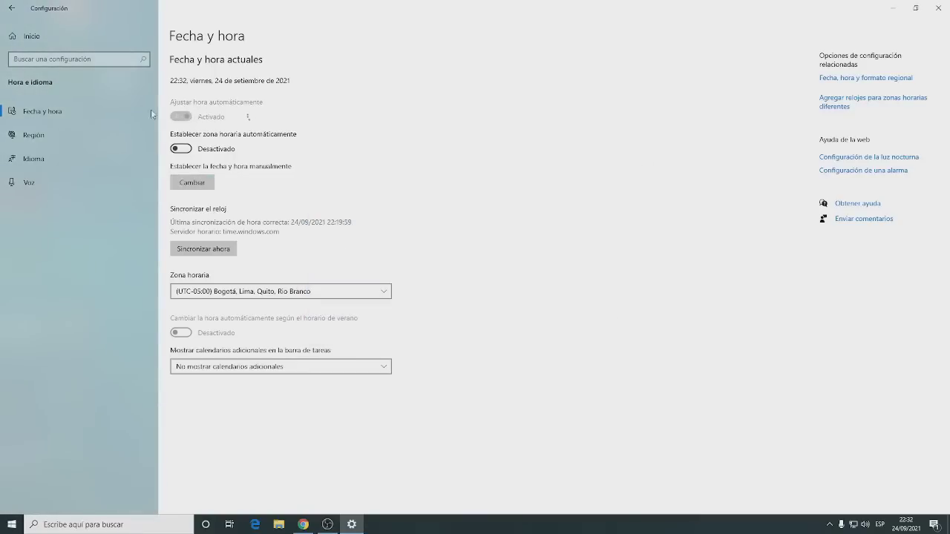
{"action": "left_click", "coordinate": [11, 7]}
{"action": "left_click", "coordinate": [666, 381]}
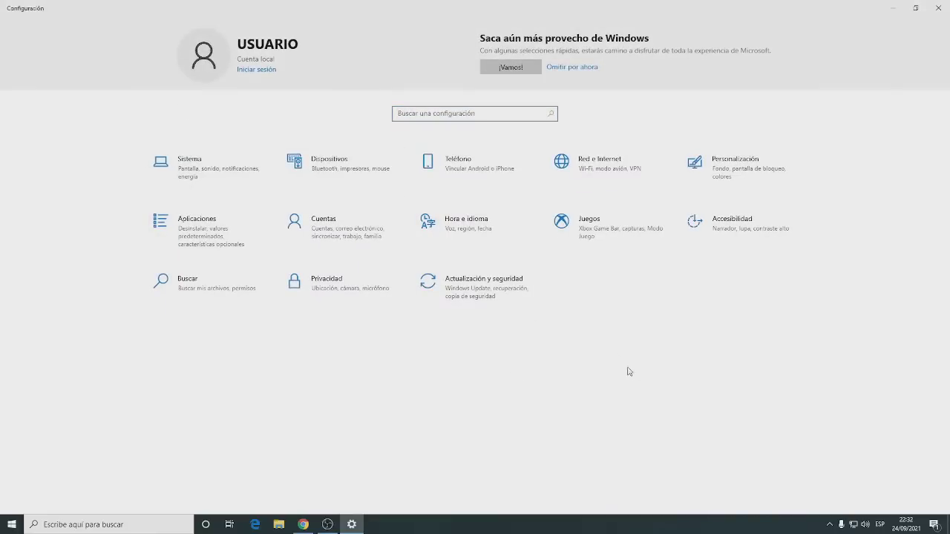
Set the beach and rock arch picture as the desktop background under Personalización, with the settings window restored and moved to show the desktop.
{"action": "left_click", "coordinate": [744, 171]}
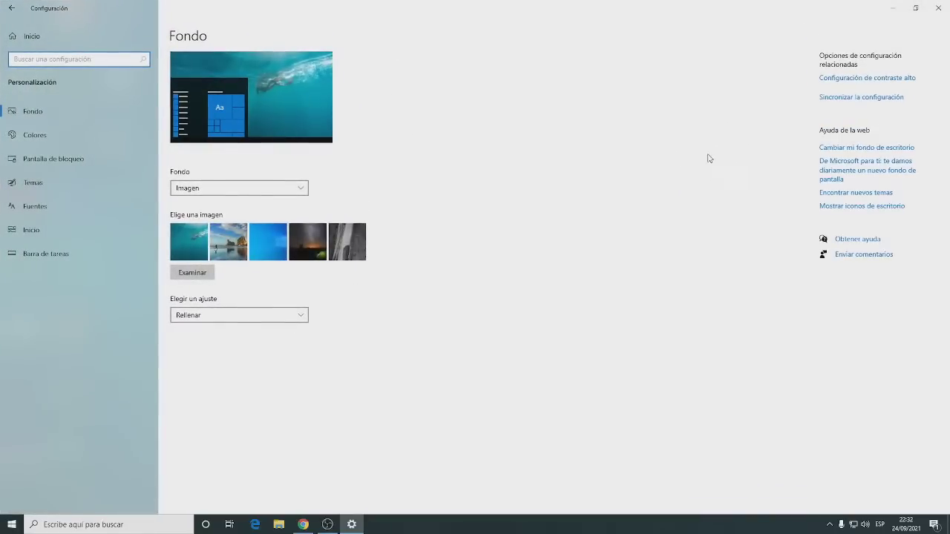
{"action": "left_click", "coordinate": [915, 8]}
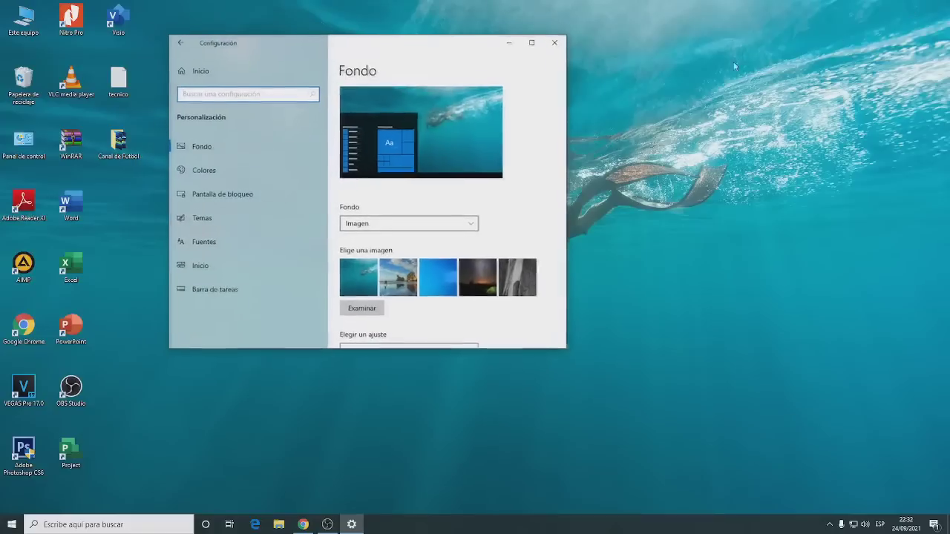
{"action": "left_click_drag", "start_coordinate": [452, 46], "coordinate": [356, 43]}
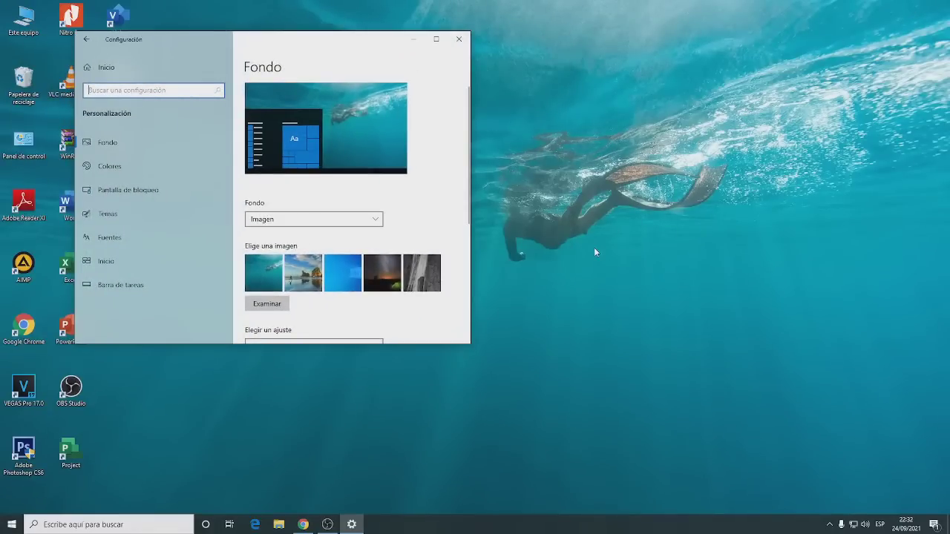
{"action": "left_click", "coordinate": [307, 276]}
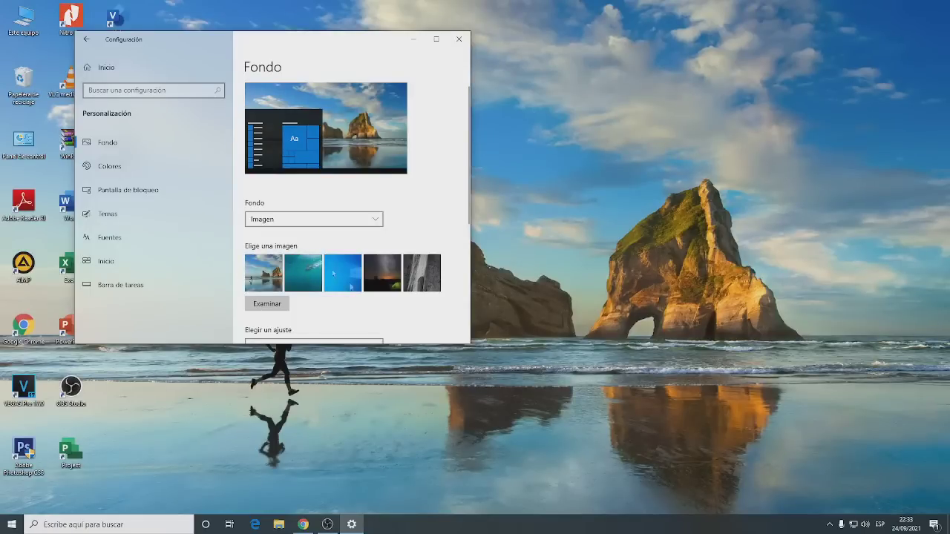
{"action": "left_click_drag", "start_coordinate": [354, 37], "coordinate": [535, 32]}
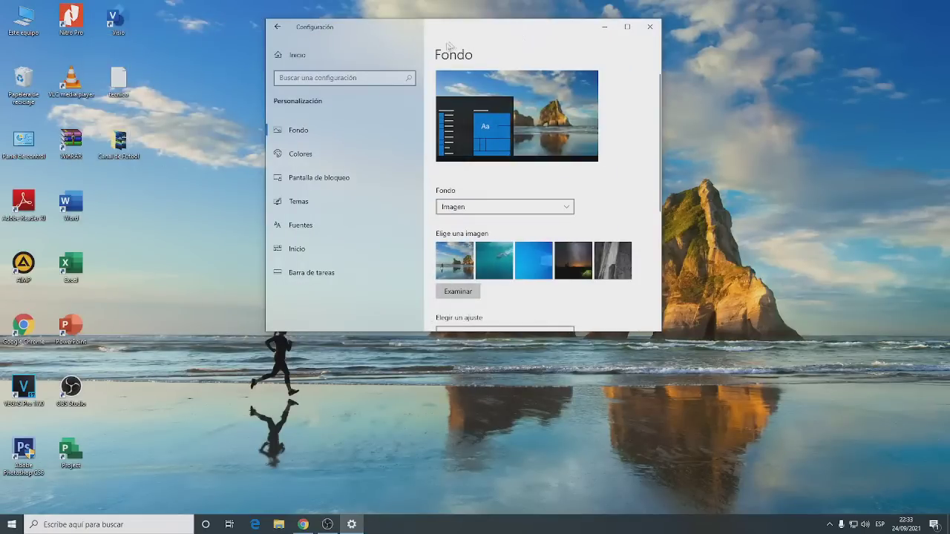
Examine the Inicio and Pantalla de bloqueo personalization settings, including the lock screen background types, and close Configuración.
{"action": "left_click", "coordinate": [297, 249]}
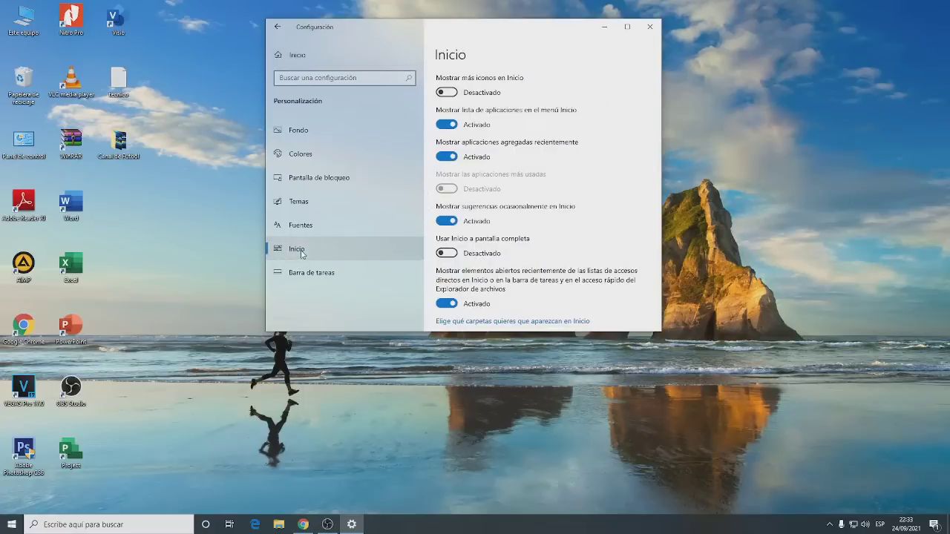
{"action": "scroll", "coordinate": [585, 216], "scroll_direction": "down", "scroll_amount": 3}
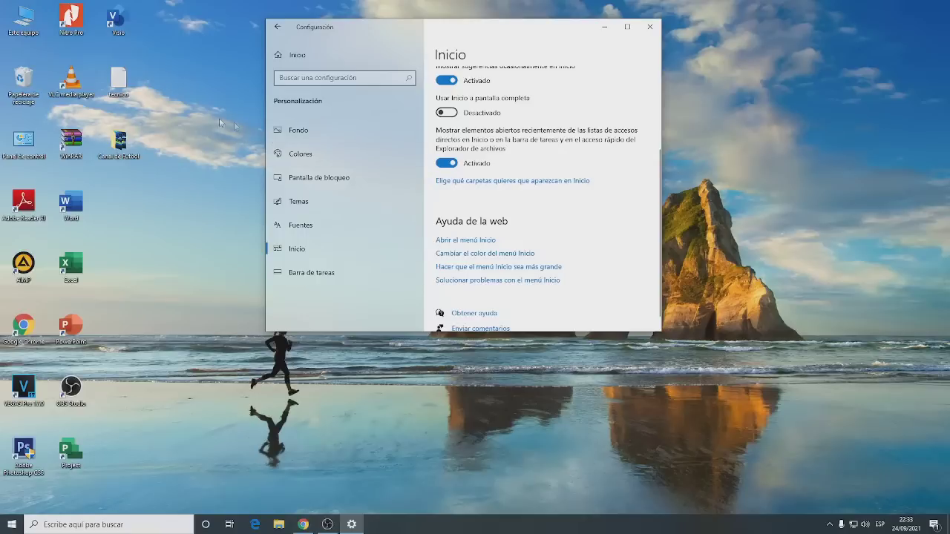
{"action": "scroll", "coordinate": [590, 244], "scroll_direction": "up", "scroll_amount": 4}
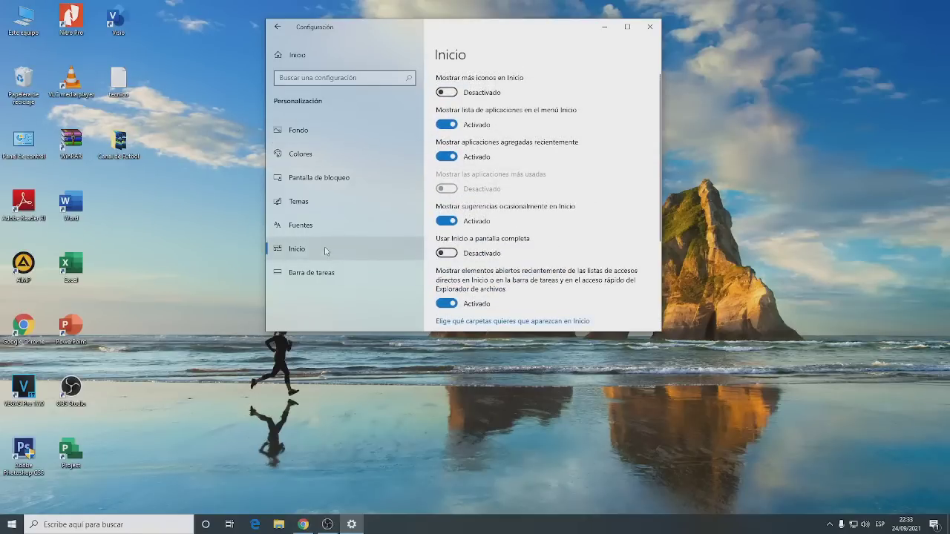
{"action": "left_click", "coordinate": [317, 183]}
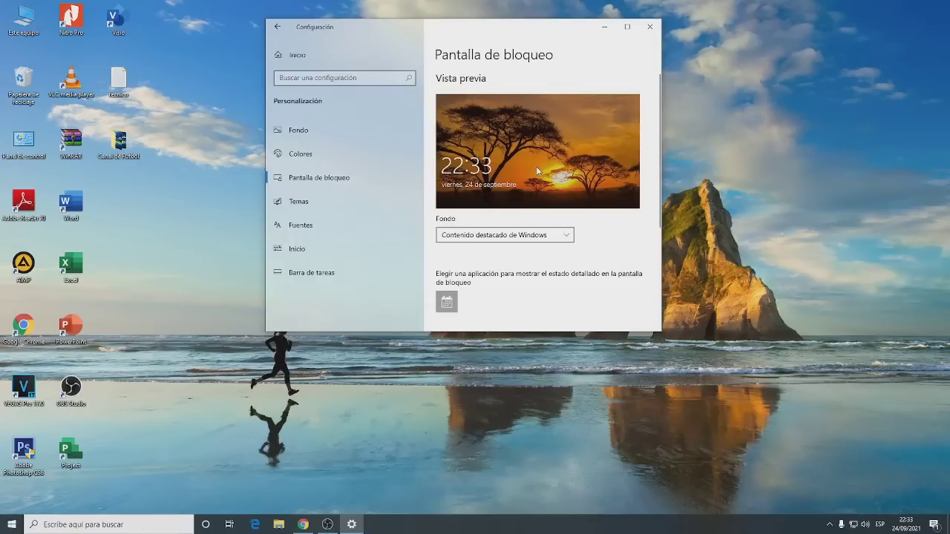
{"action": "left_click", "coordinate": [566, 236]}
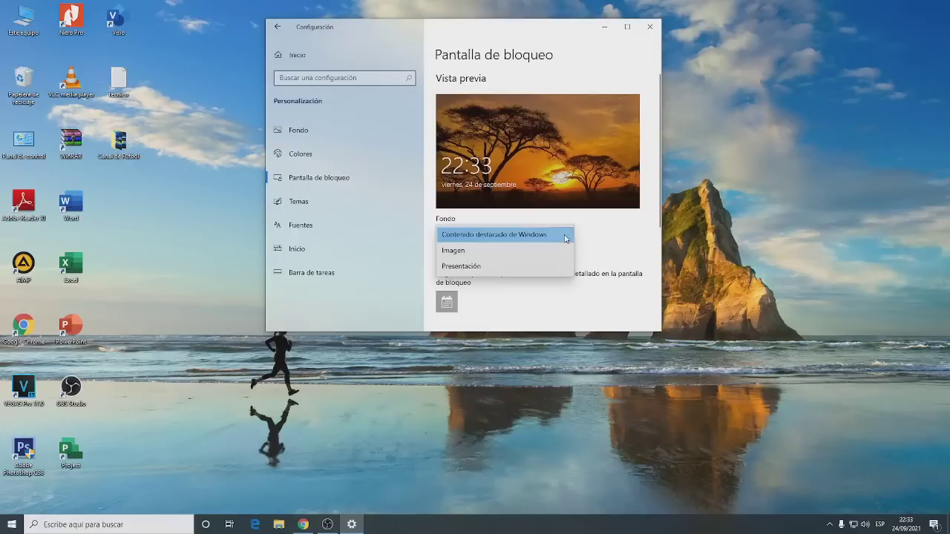
{"action": "left_click", "coordinate": [651, 30]}
{"action": "right_click", "coordinate": [462, 272]}
{"action": "left_click", "coordinate": [509, 307]}
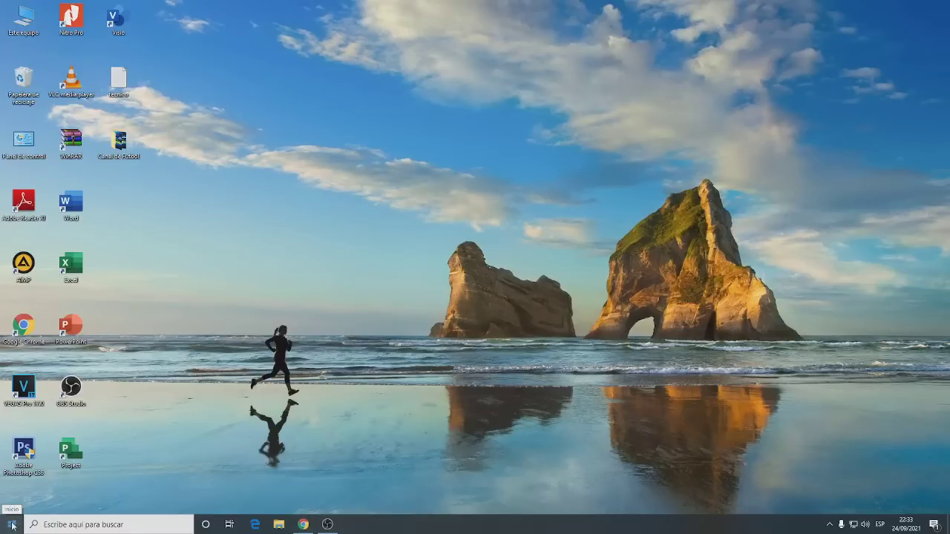
View the Start menu, and expand the Apagar o cerrar sesión options in the Start button's context menu.
{"action": "right_click", "coordinate": [12, 527]}
{"action": "left_click", "coordinate": [12, 526]}
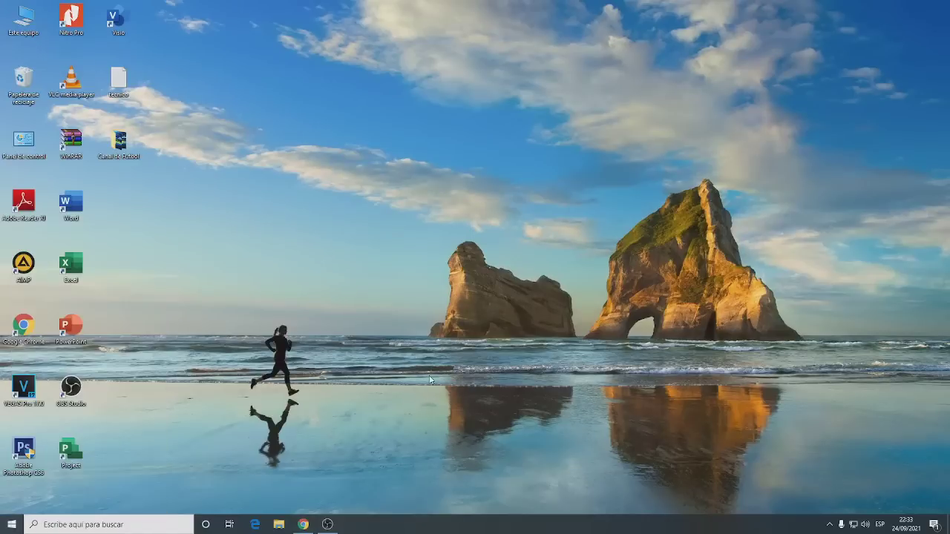
{"action": "left_click", "coordinate": [12, 527]}
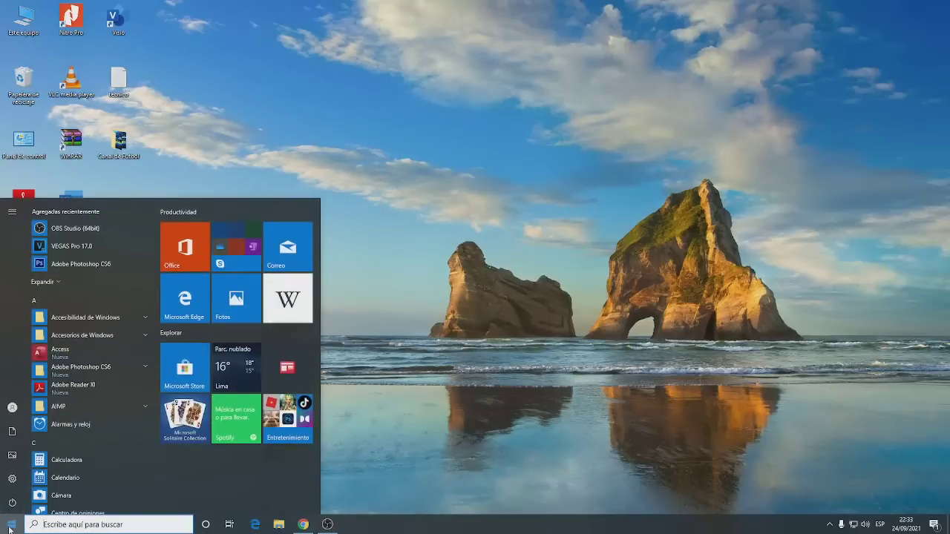
{"action": "left_click", "coordinate": [422, 323]}
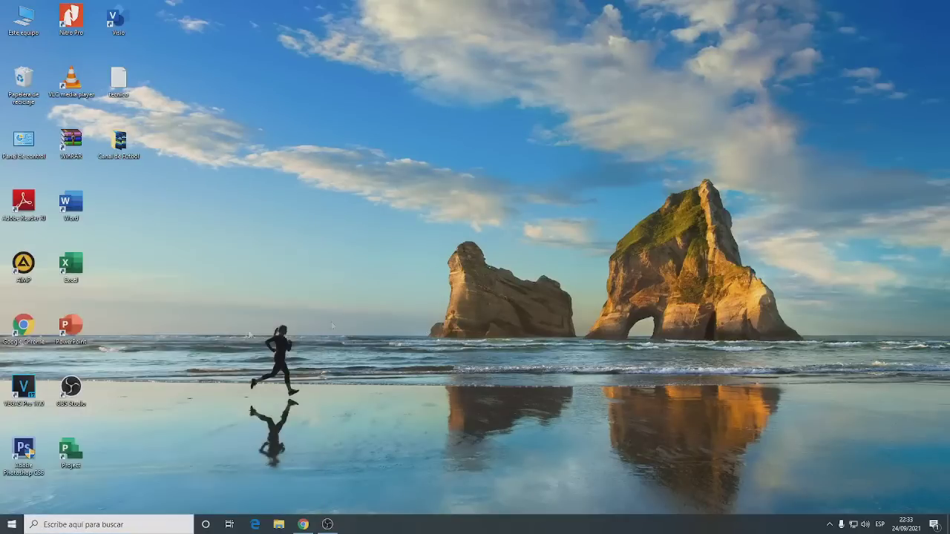
{"action": "right_click", "coordinate": [11, 528]}
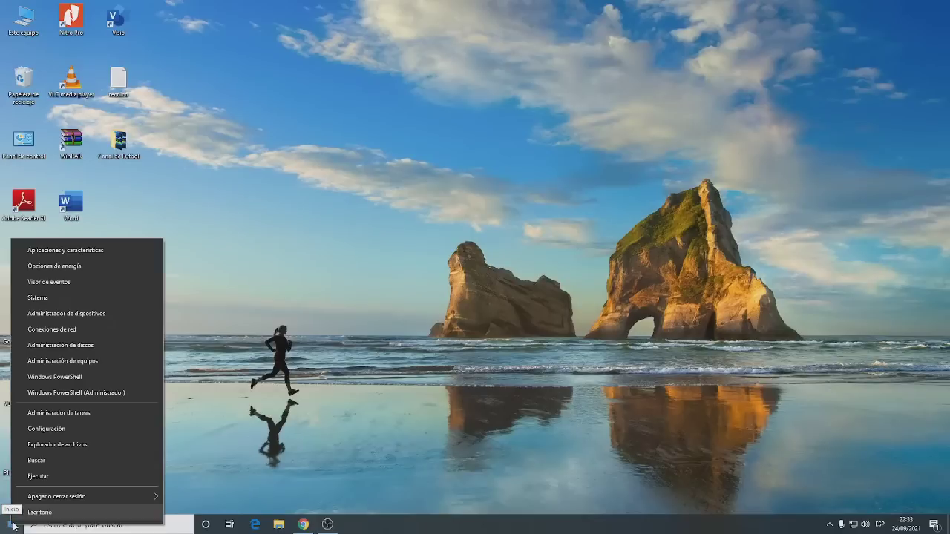
{"action": "mouse_move", "coordinate": [62, 501]}
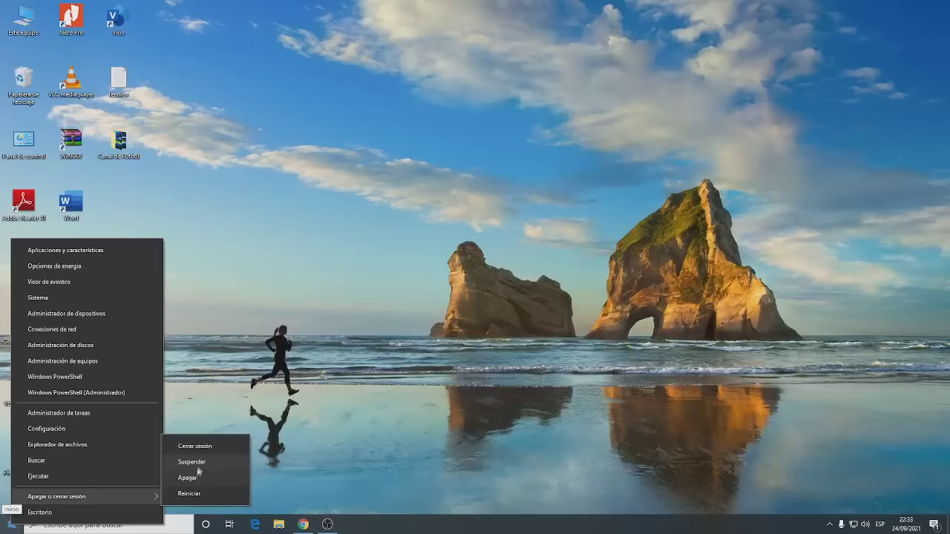
Bring up the Cerrar Windows dialog from the desktop, view its list of shutdown actions, and cancel it without shutting down.
{"action": "left_click", "coordinate": [196, 494]}
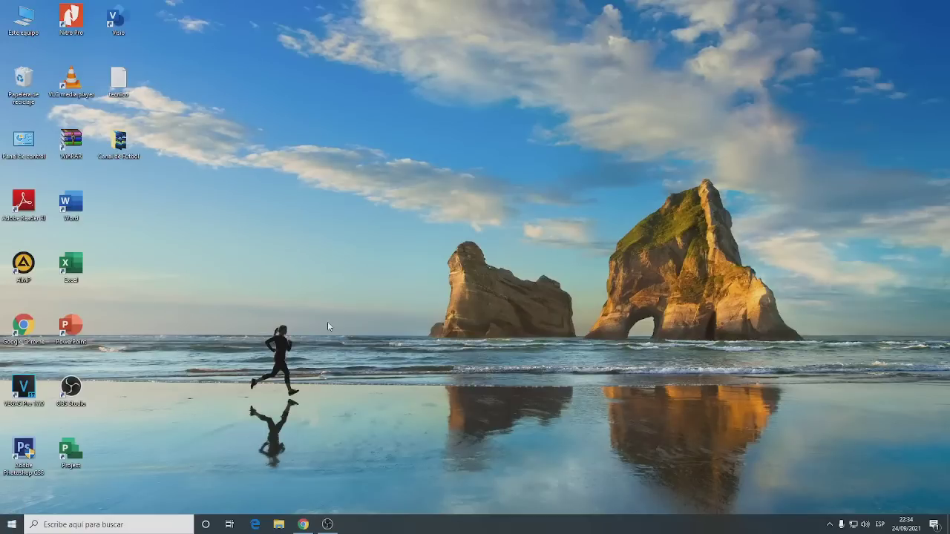
{"action": "right_click", "coordinate": [355, 280]}
{"action": "left_click", "coordinate": [396, 307]}
{"action": "key", "text": "alt+F4"}
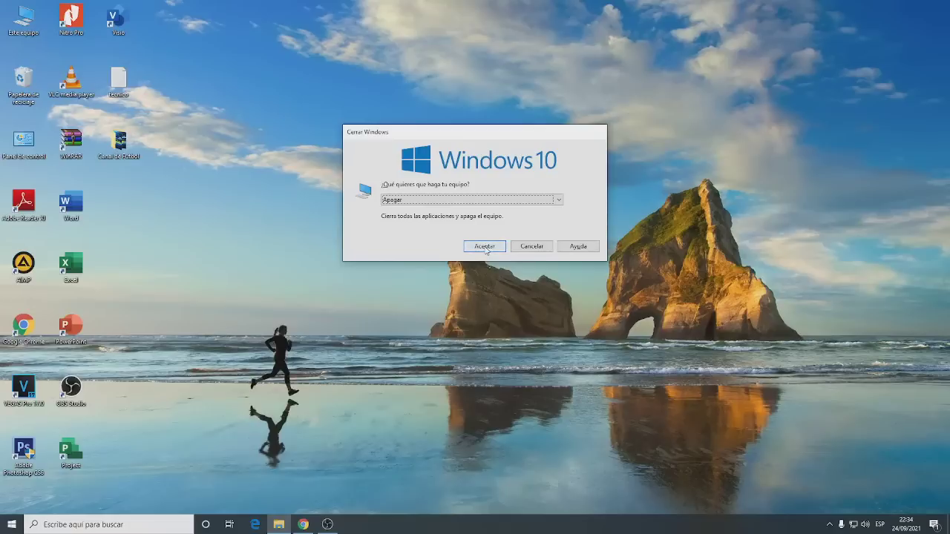
{"action": "left_click", "coordinate": [558, 200]}
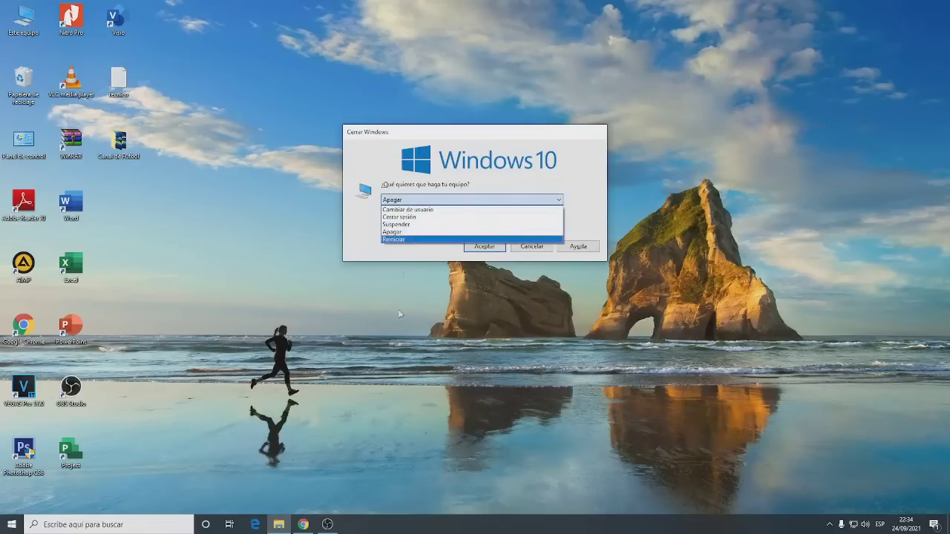
{"action": "left_click", "coordinate": [529, 247]}
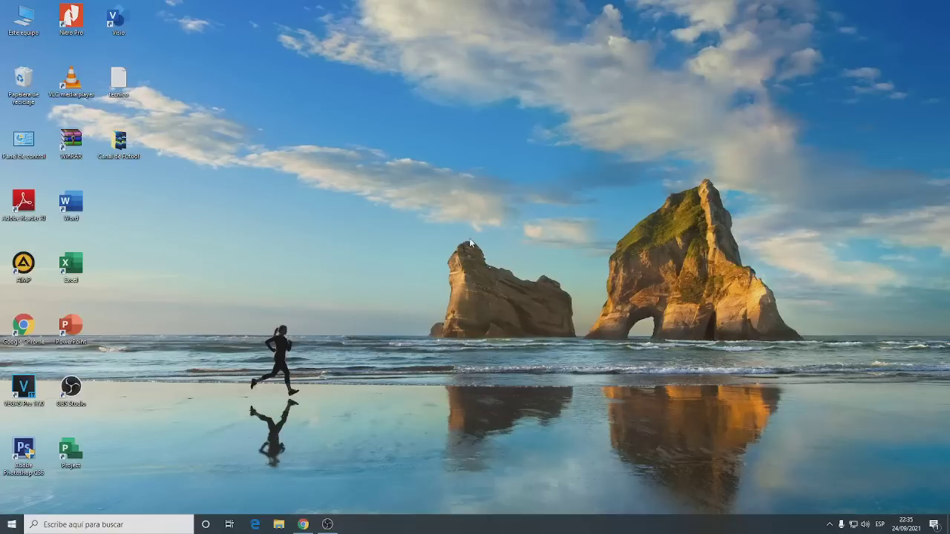
{"action": "key", "text": "alt+F4"}
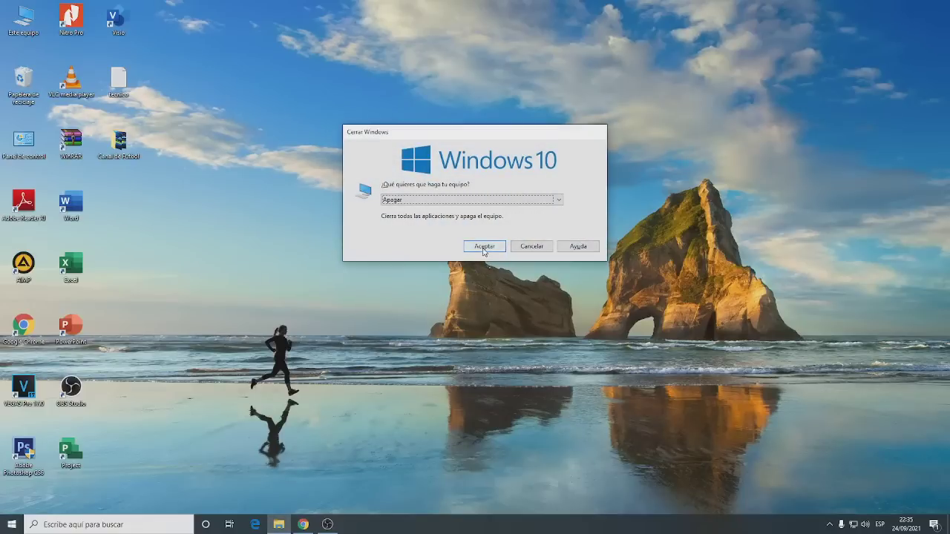
{"action": "left_click", "coordinate": [538, 247]}
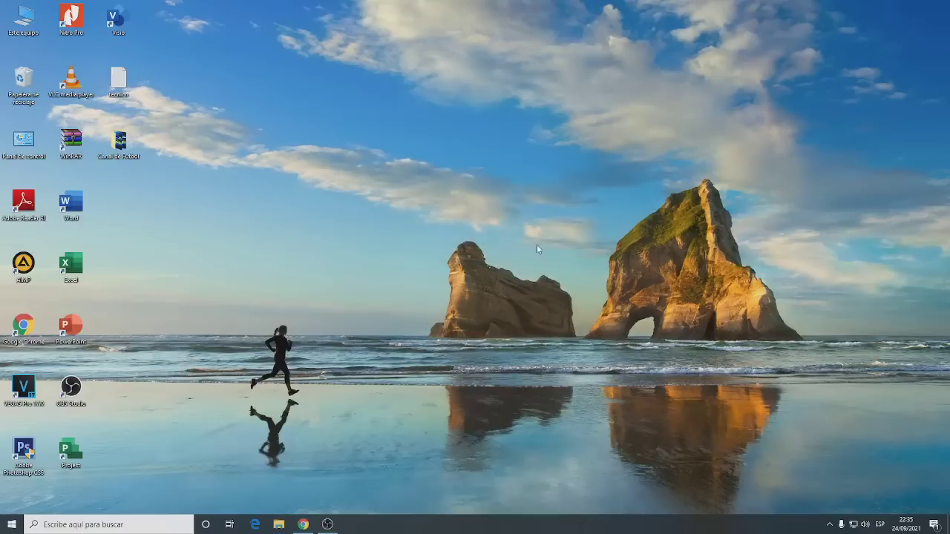
Open the Ejecutar dialog from the Start button's context menu, reposition it, and search for "paint" in the taskbar search.
{"action": "right_click", "coordinate": [14, 527]}
{"action": "mouse_move", "coordinate": [65, 497]}
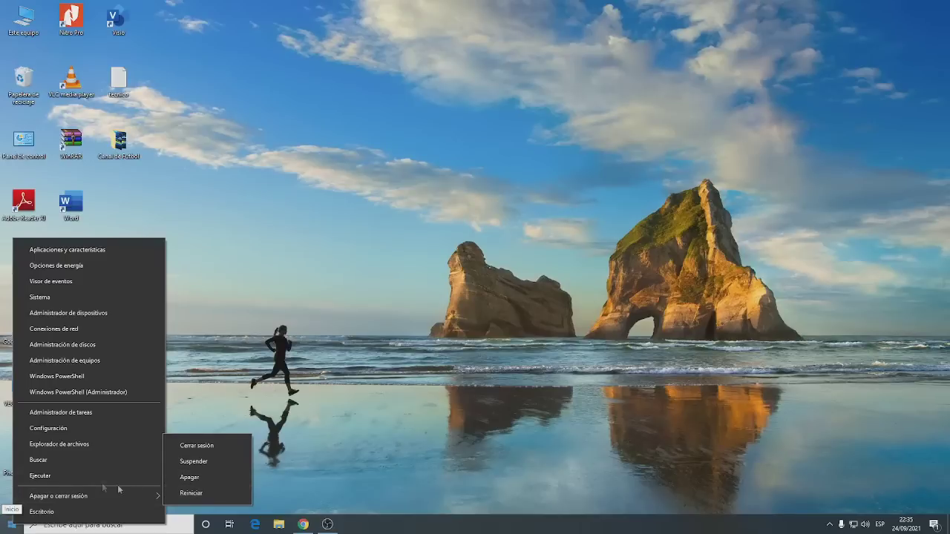
{"action": "left_click", "coordinate": [52, 477]}
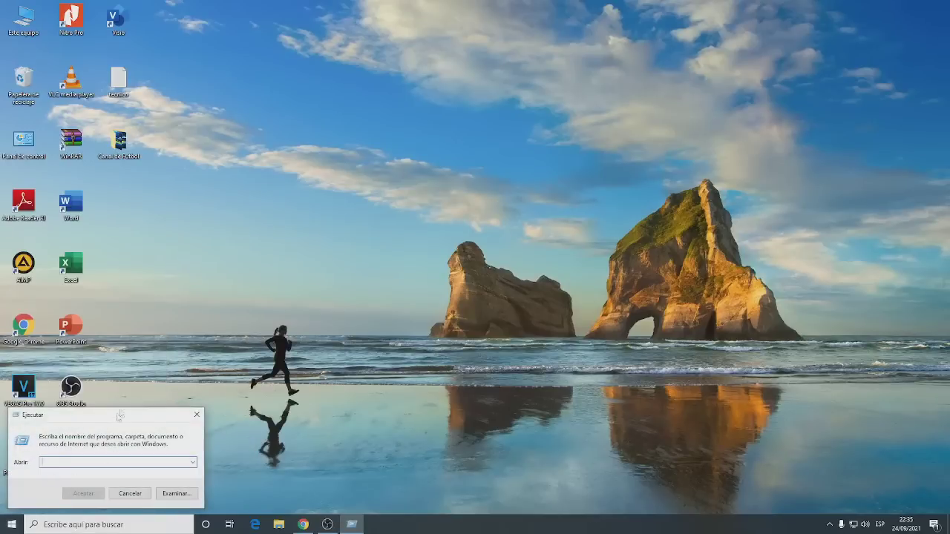
{"action": "left_click_drag", "start_coordinate": [117, 417], "coordinate": [244, 406]}
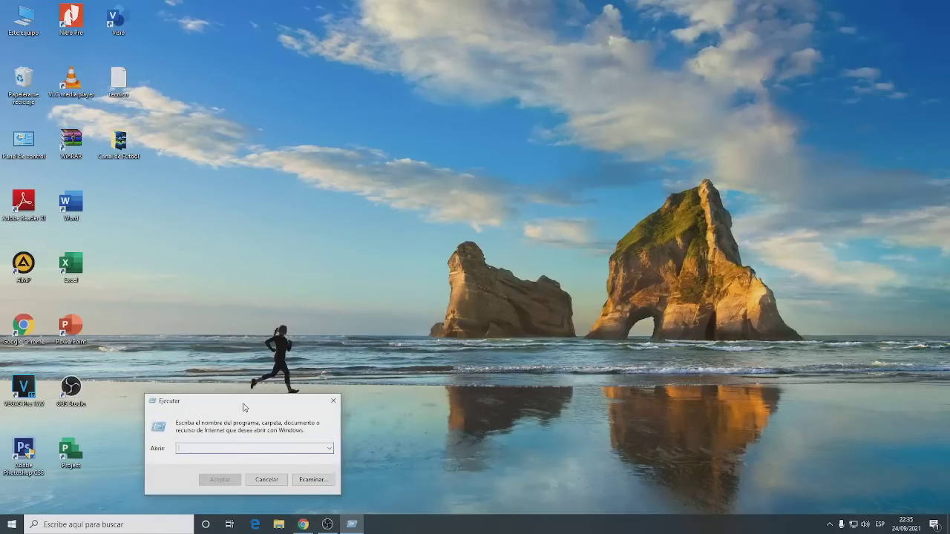
{"action": "left_click_drag", "start_coordinate": [244, 407], "coordinate": [229, 406]}
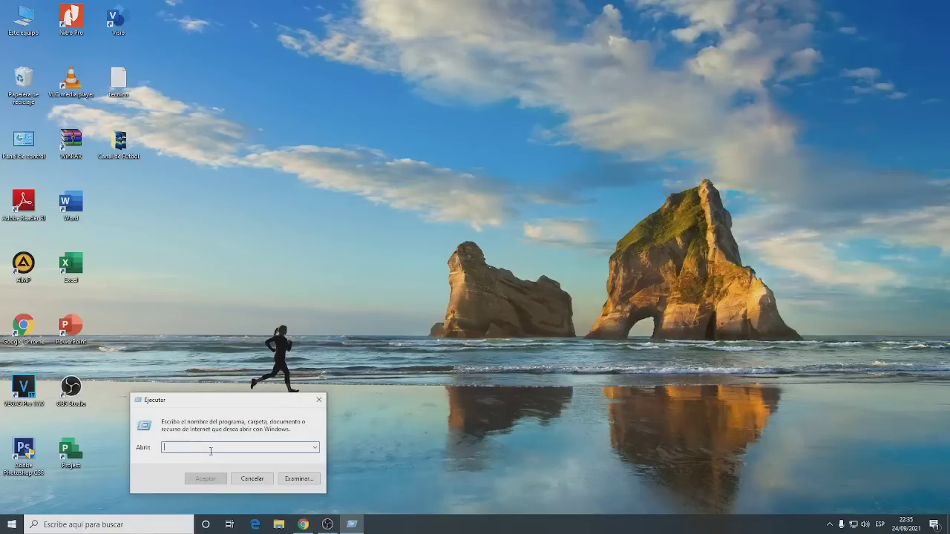
{"action": "left_click", "coordinate": [110, 525]}
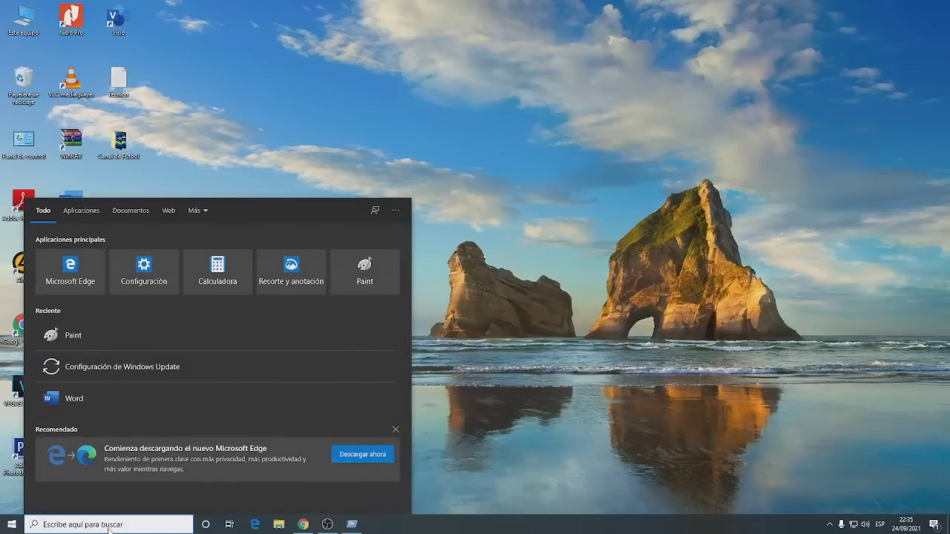
{"action": "type", "text": "paint"}
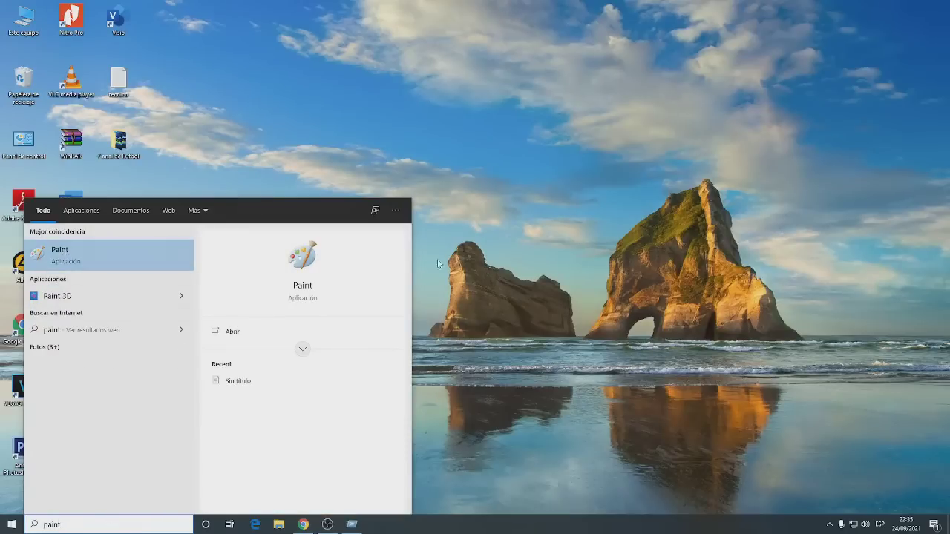
Launch Paint by running mspaint in the Ejecutar dialog, and close the Paint window.
{"action": "key", "text": "super+r"}
{"action": "left_click_drag", "start_coordinate": [212, 396], "coordinate": [259, 362]}
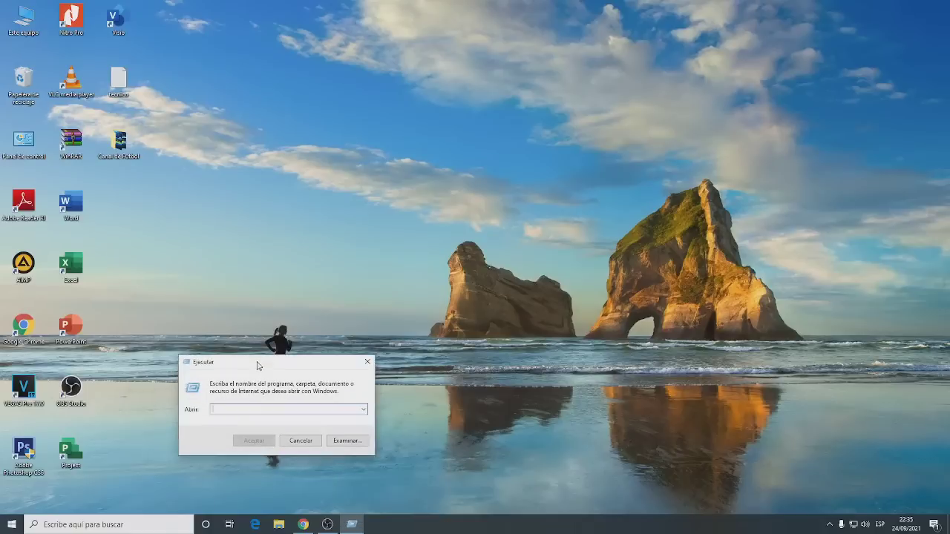
{"action": "type", "text": "ms"}
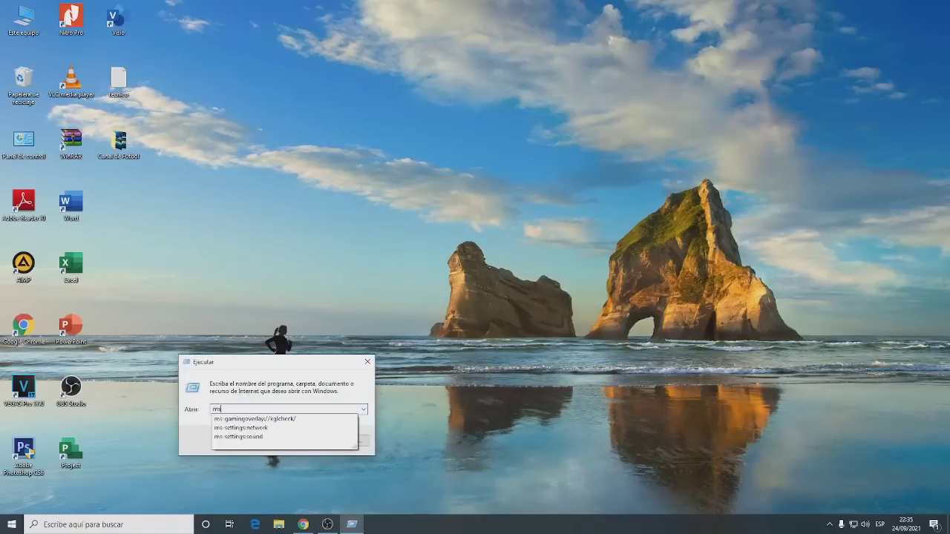
{"action": "type", "text": "paint"}
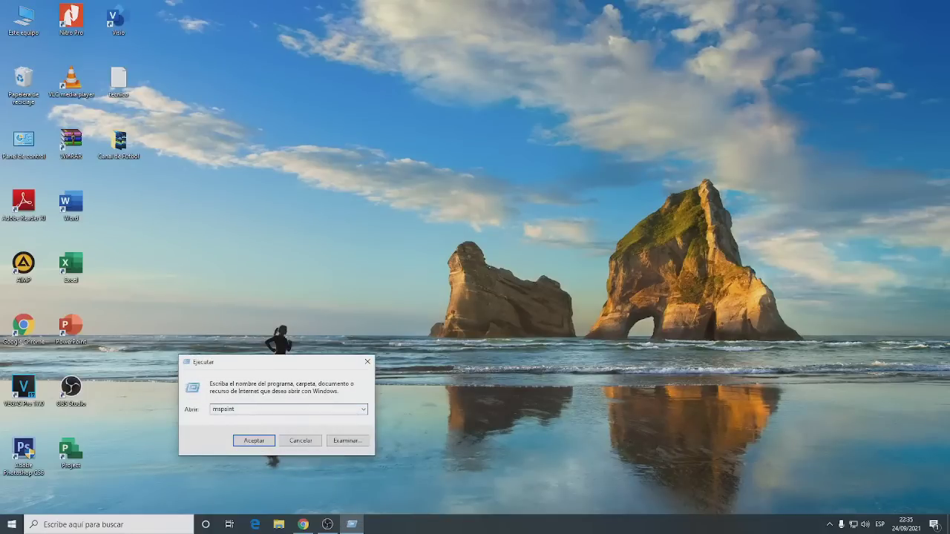
{"action": "key", "text": "Return"}
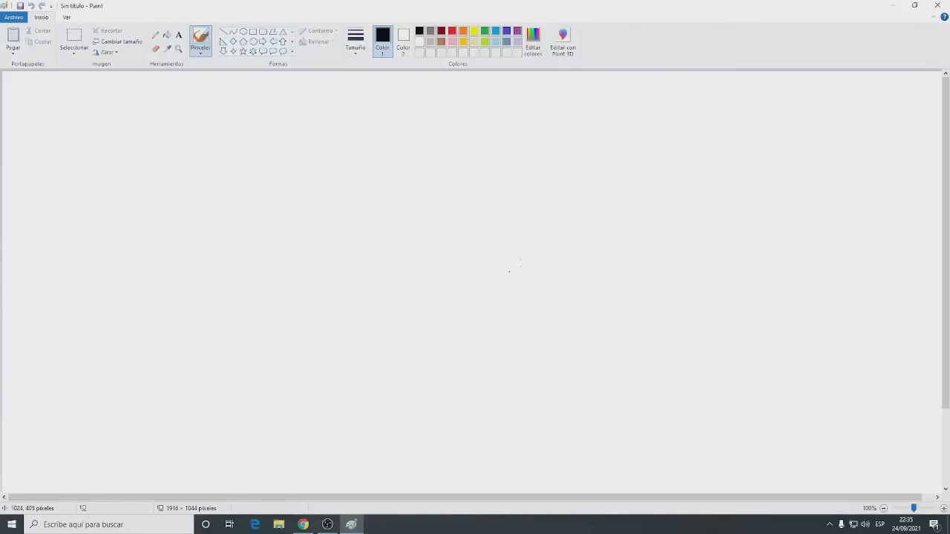
{"action": "left_click", "coordinate": [940, 6]}
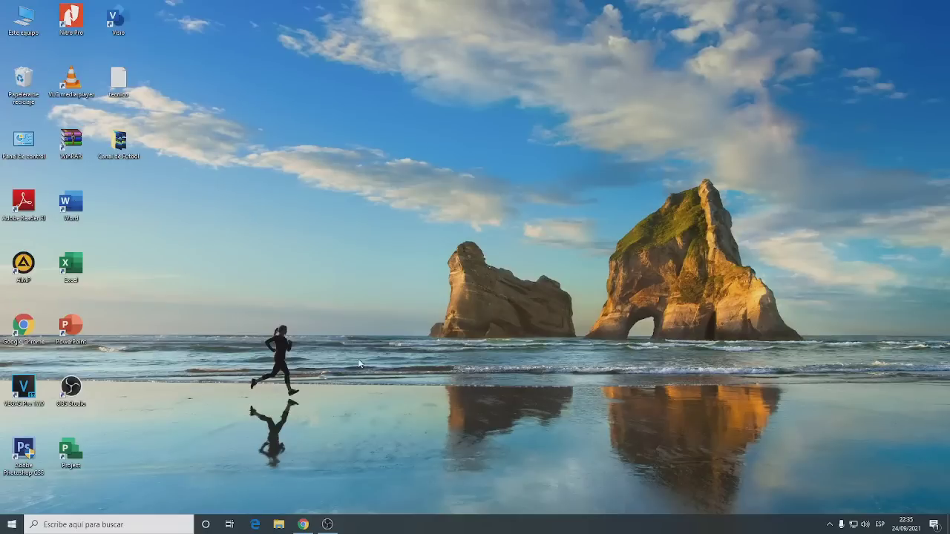
Search for "word" in the taskbar search for comparison with the Ejecutar dialog, leaving both without launching anything.
{"action": "left_click", "coordinate": [105, 524]}
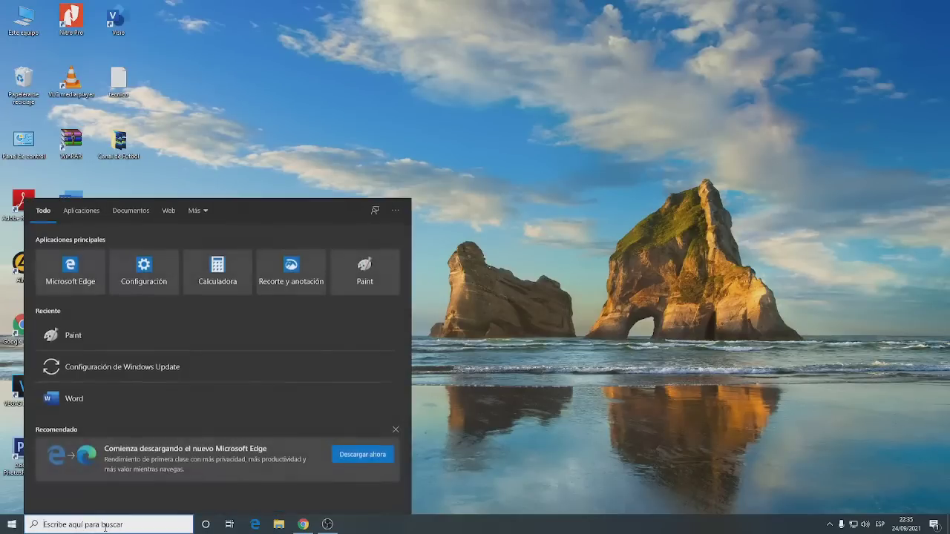
{"action": "type", "text": "word"}
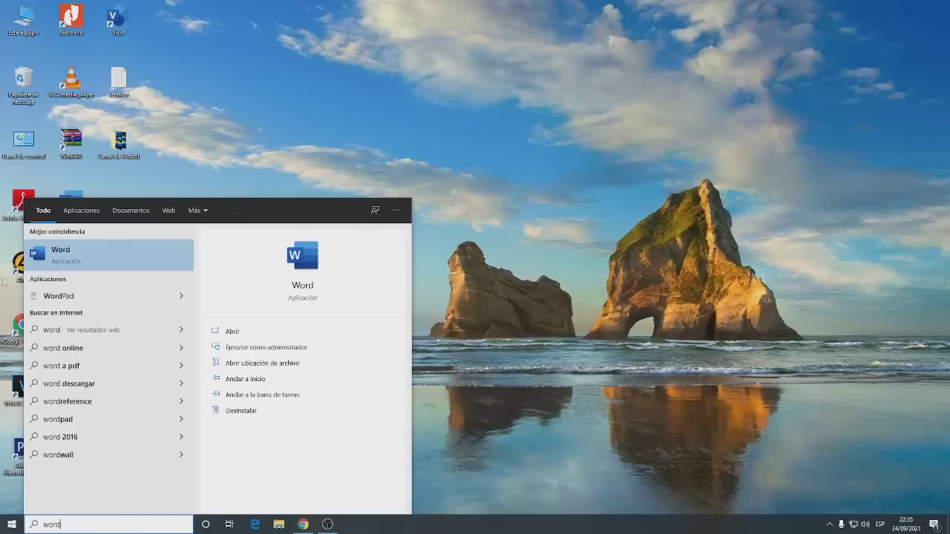
{"action": "left_click", "coordinate": [529, 346]}
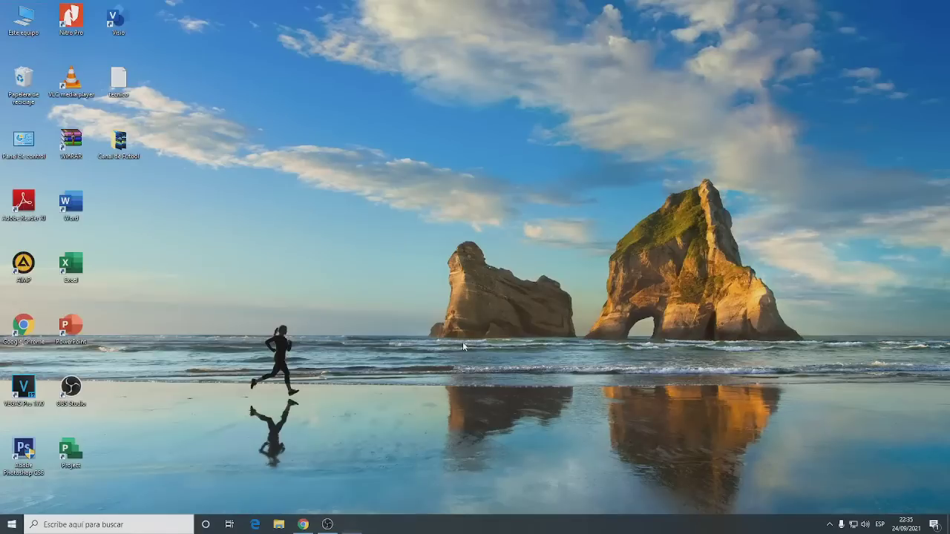
{"action": "key", "text": "super+r"}
{"action": "left_click_drag", "start_coordinate": [178, 420], "coordinate": [444, 139]}
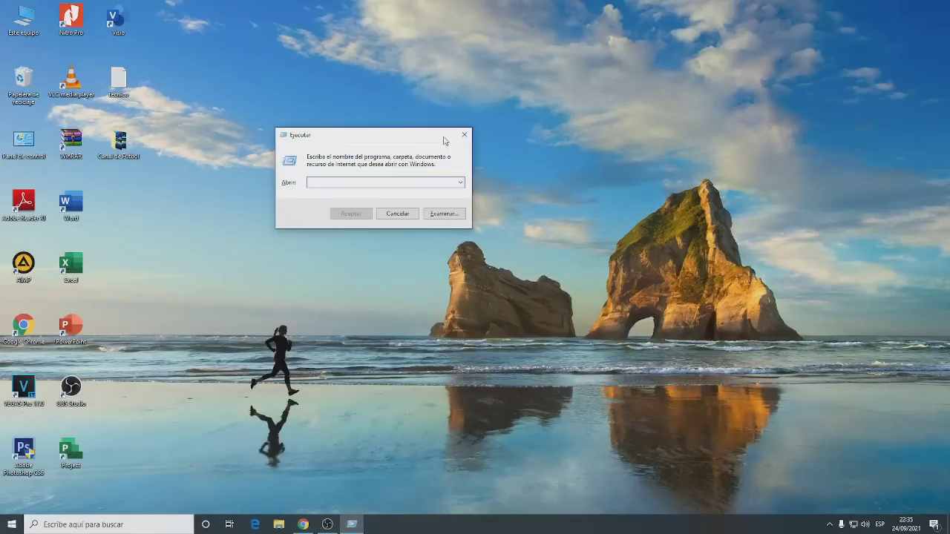
{"action": "left_click", "coordinate": [464, 135]}
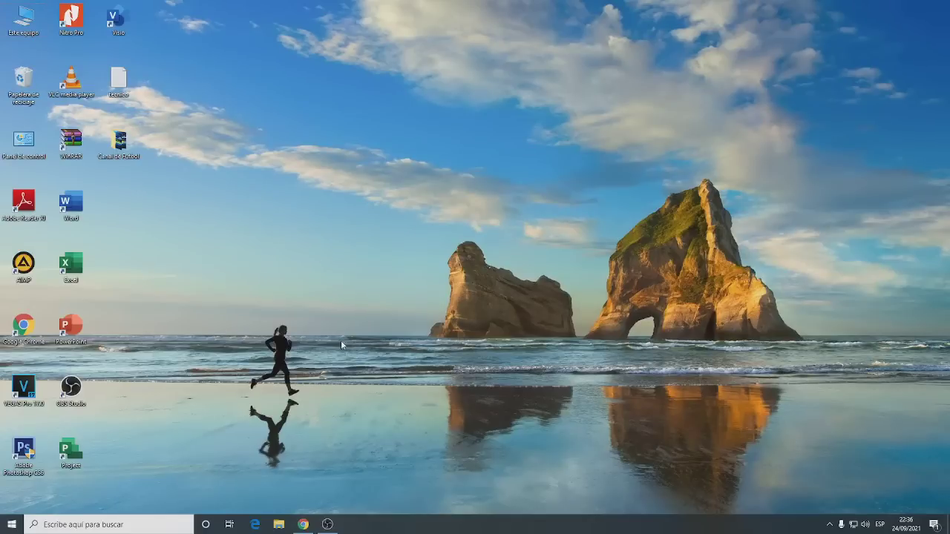
Launch Calculadora through the Ejecutar dialog and move its window toward the middle of the desktop.
{"action": "key", "text": "super+r"}
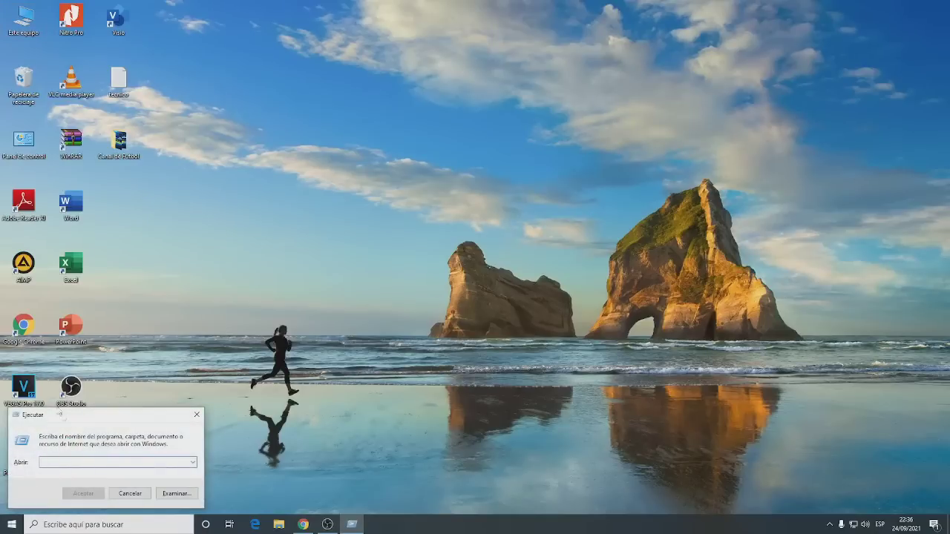
{"action": "left_click_drag", "start_coordinate": [106, 423], "coordinate": [388, 245]}
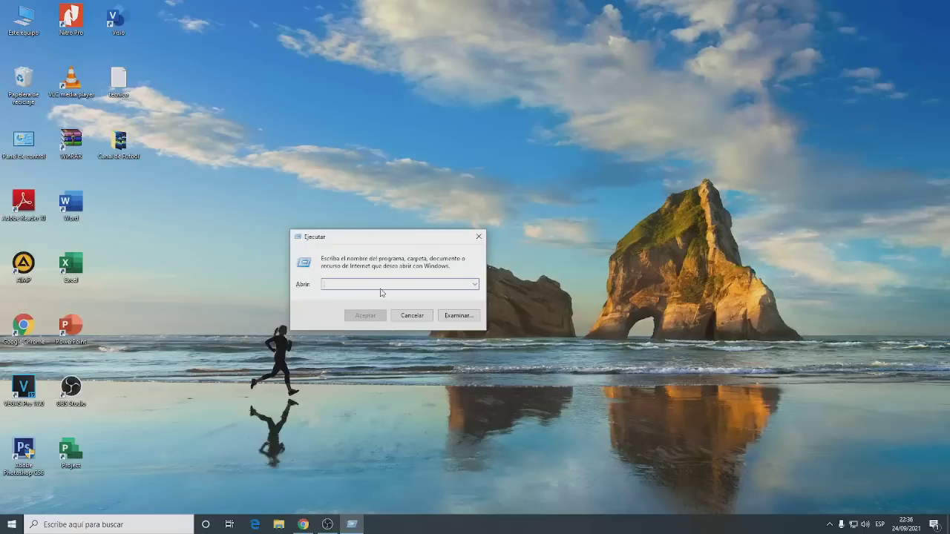
{"action": "type", "text": "ca"}
{"action": "key", "text": "Return"}
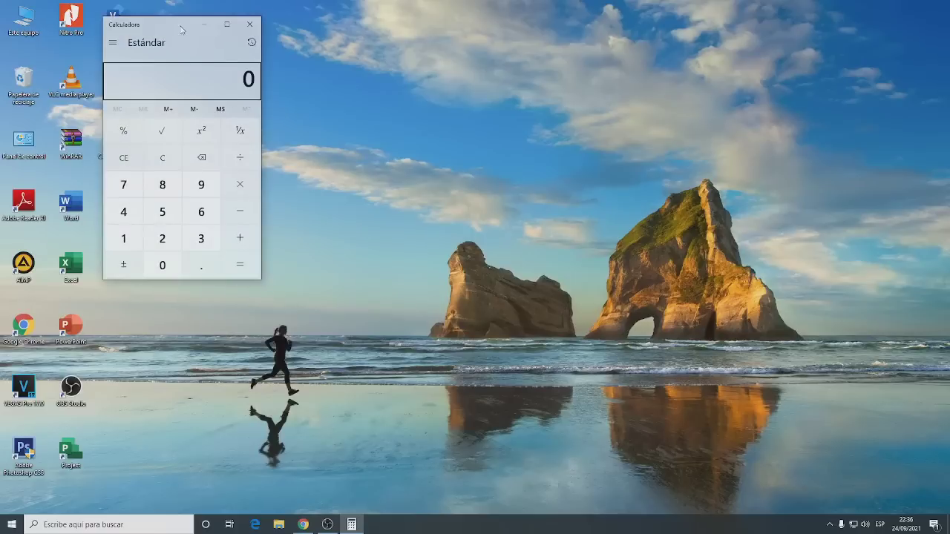
{"action": "left_click_drag", "start_coordinate": [180, 29], "coordinate": [424, 95]}
Launch Word by running winword in the Ejecutar dialog, and close both Word and Calculadora.
{"action": "key", "text": "super+r"}
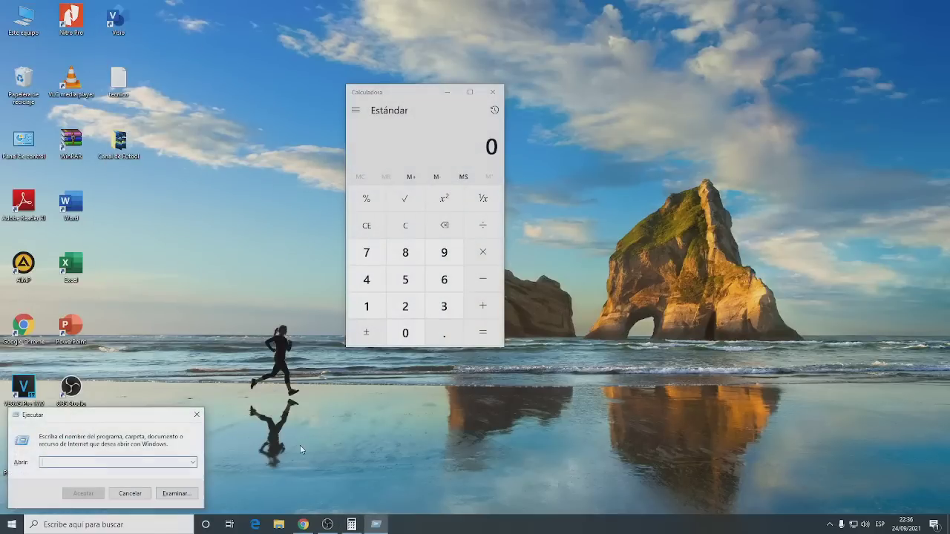
{"action": "type", "text": "win"}
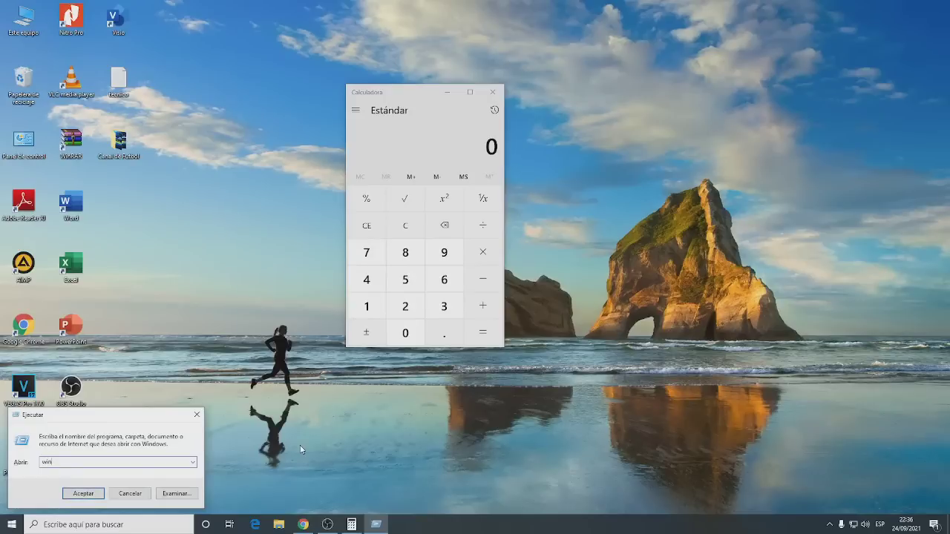
{"action": "type", "text": "word"}
{"action": "left_click_drag", "start_coordinate": [169, 415], "coordinate": [327, 372]}
{"action": "left_click", "coordinate": [252, 455]}
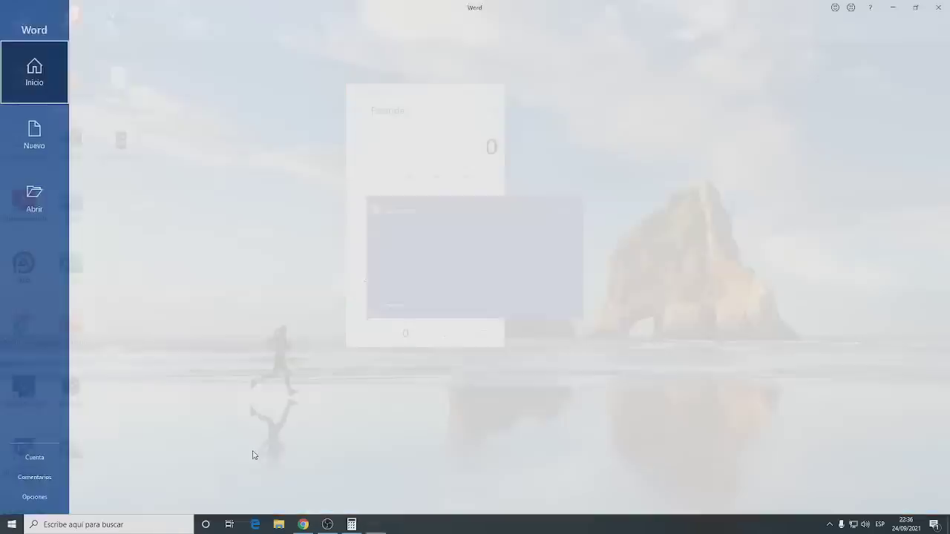
{"action": "left_click", "coordinate": [938, 8]}
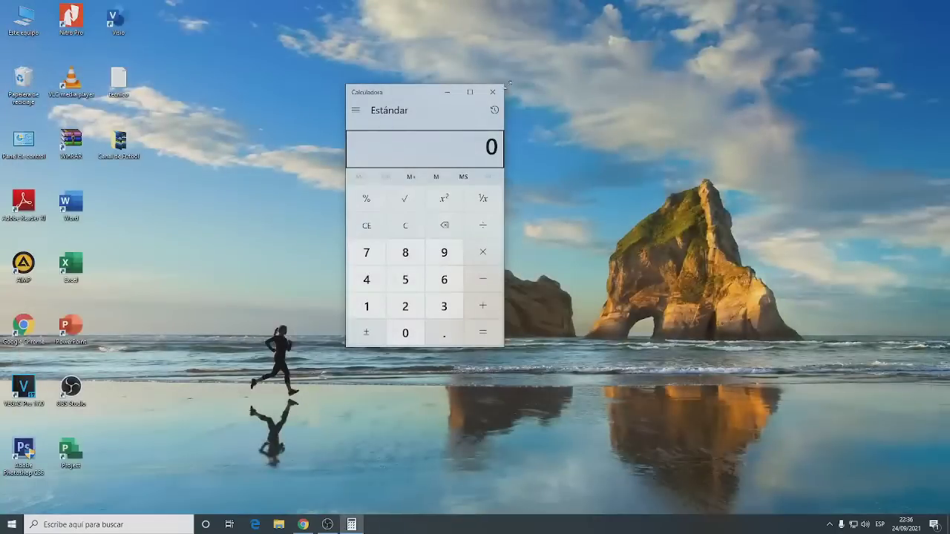
{"action": "left_click", "coordinate": [492, 91]}
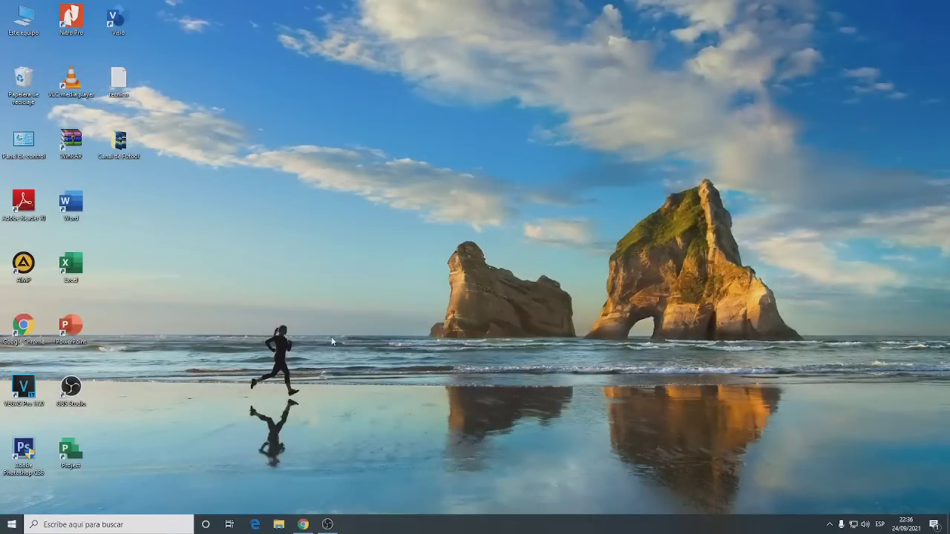
Launch WordPad by running wordpad in the Ejecutar dialog, and close its empty document window.
{"action": "key", "text": "super+r"}
{"action": "left_click_drag", "start_coordinate": [132, 415], "coordinate": [383, 274]}
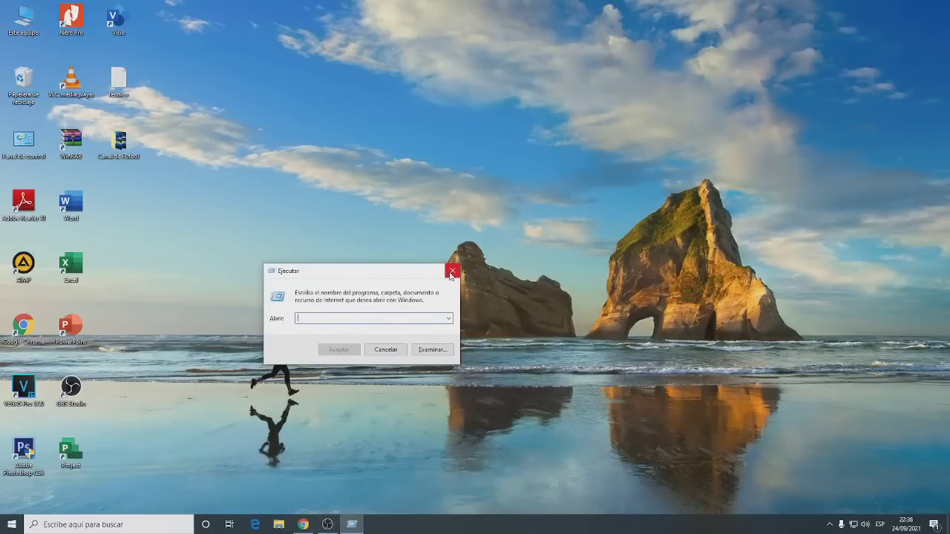
{"action": "type", "text": "wordpad"}
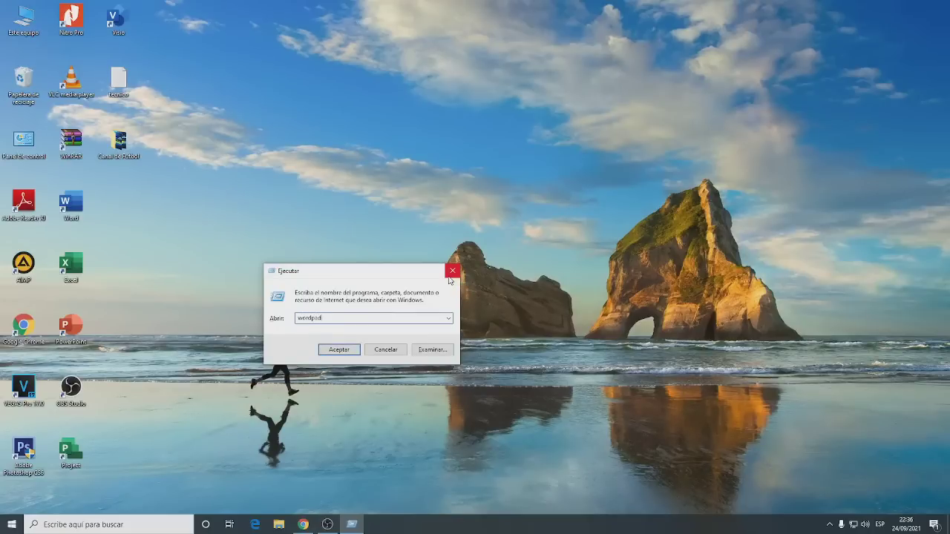
{"action": "key", "text": "Return"}
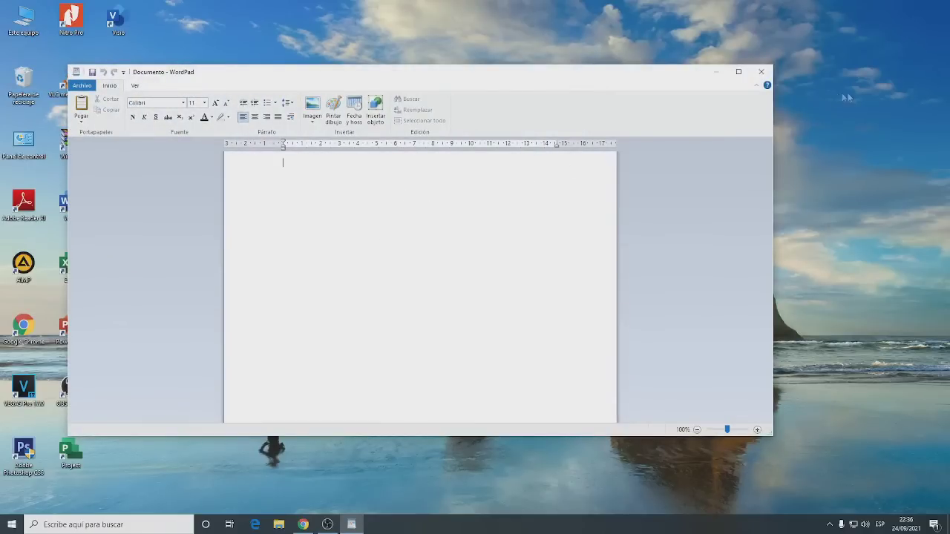
{"action": "left_click", "coordinate": [761, 72]}
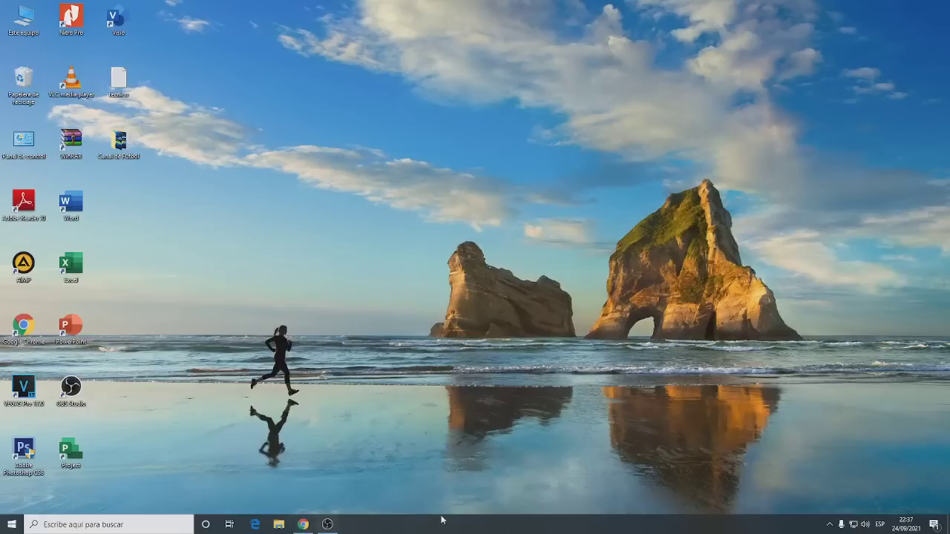
Unlock the taskbar and move it to the upper edge of the screen.
{"action": "right_click", "coordinate": [494, 528]}
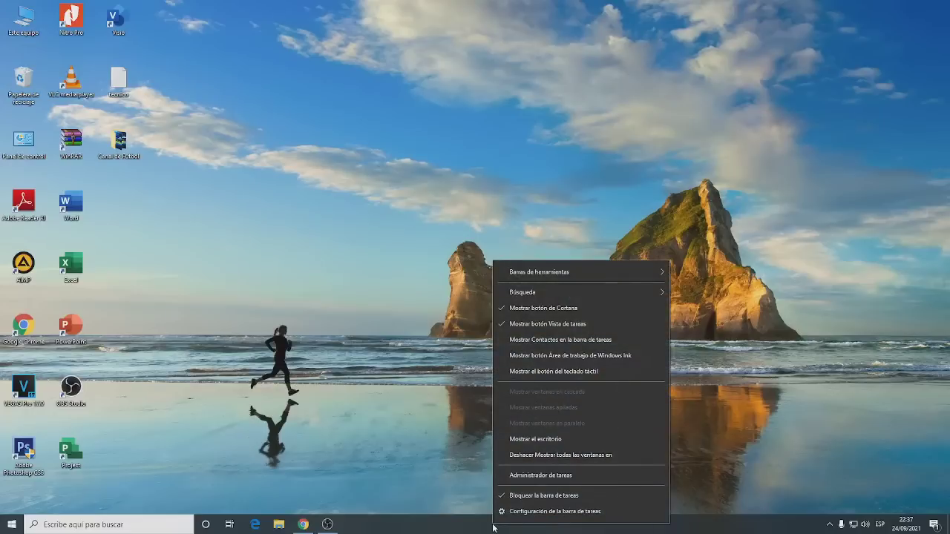
{"action": "left_click", "coordinate": [536, 497]}
{"action": "left_click_drag", "start_coordinate": [511, 529], "coordinate": [546, 94]}
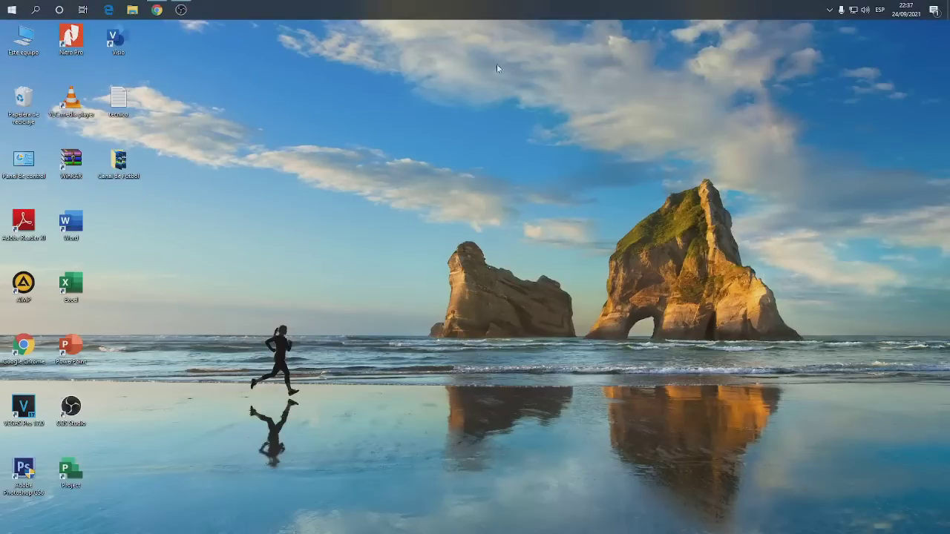
Return the taskbar to the lower edge of the screen and lock it, checking that the lock option is enabled.
{"action": "left_click_drag", "start_coordinate": [484, 13], "coordinate": [385, 509]}
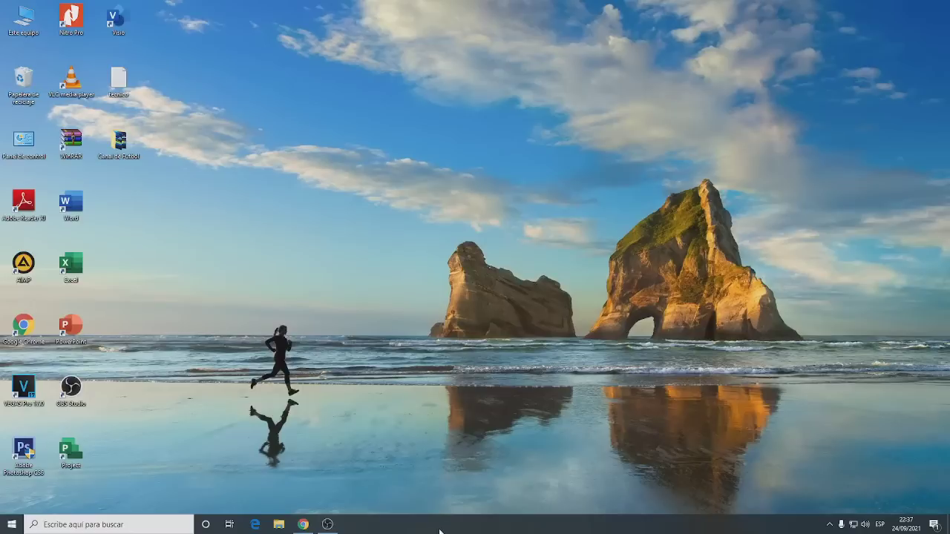
{"action": "right_click", "coordinate": [439, 532]}
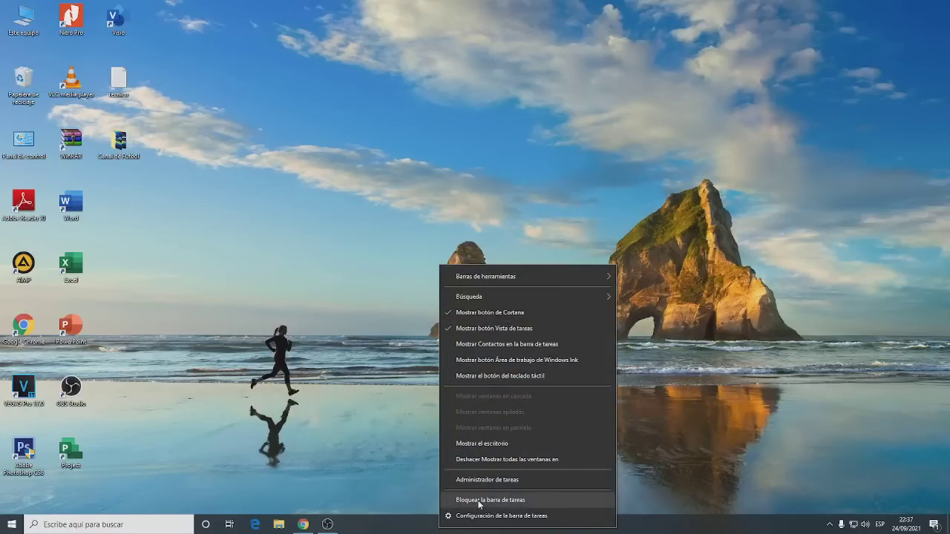
{"action": "left_click", "coordinate": [478, 502]}
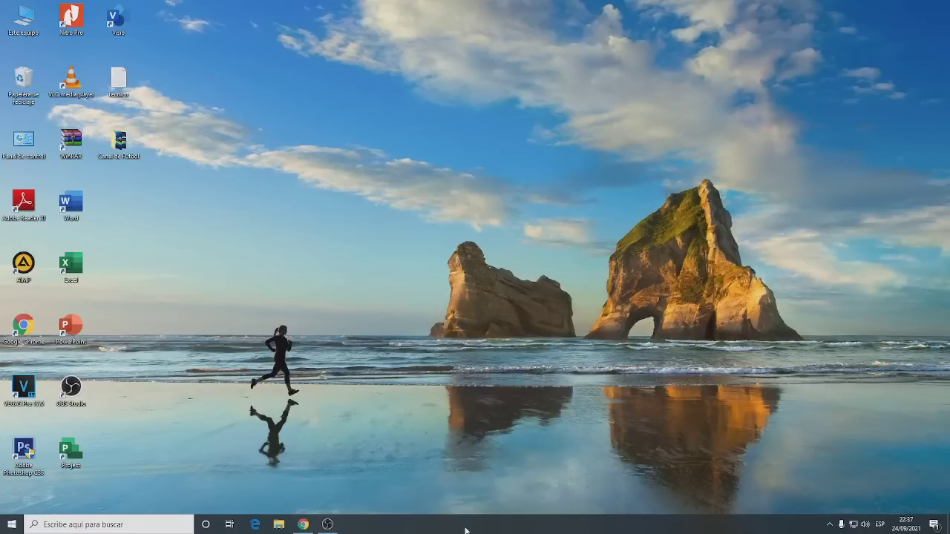
{"action": "right_click", "coordinate": [466, 530]}
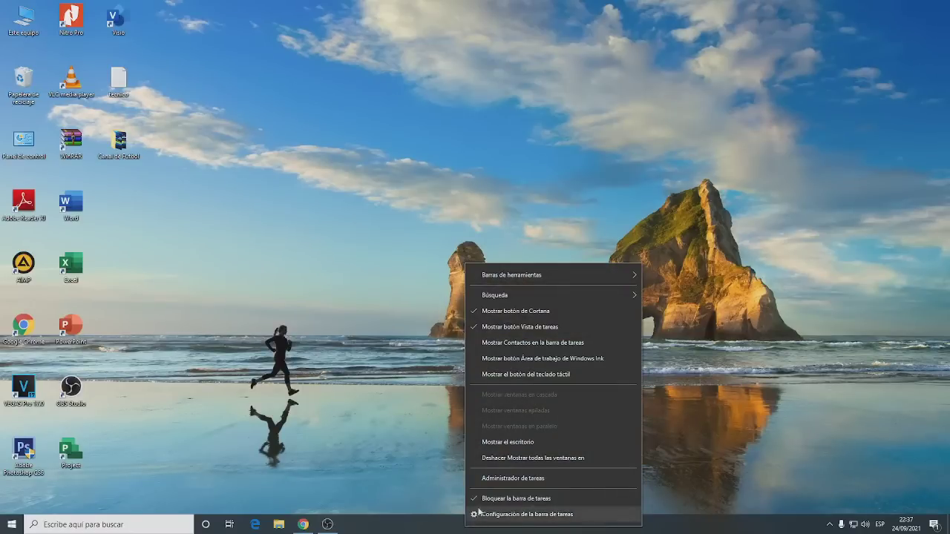
{"action": "left_click", "coordinate": [300, 404]}
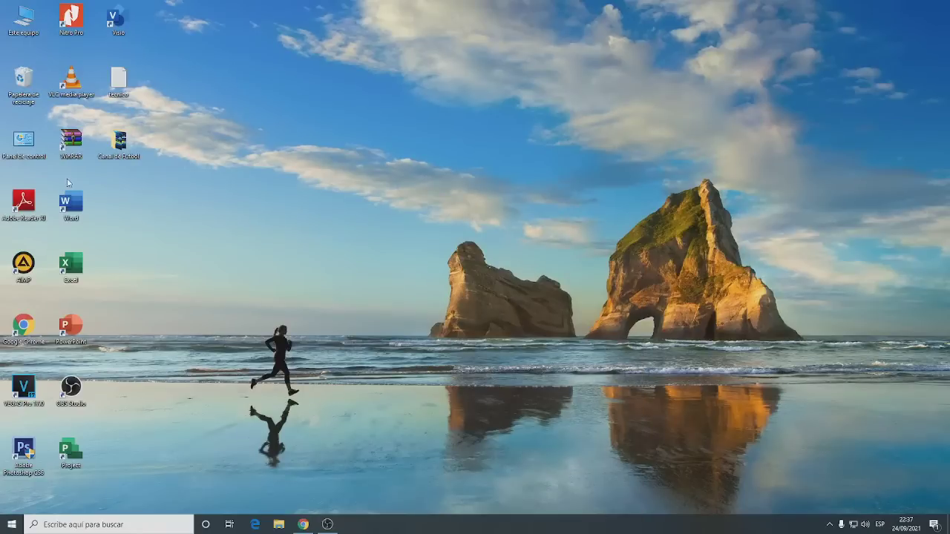
Open three Google Chrome windows from the desktop and spread them apart so they partly overlap.
{"action": "double_click", "coordinate": [23, 325]}
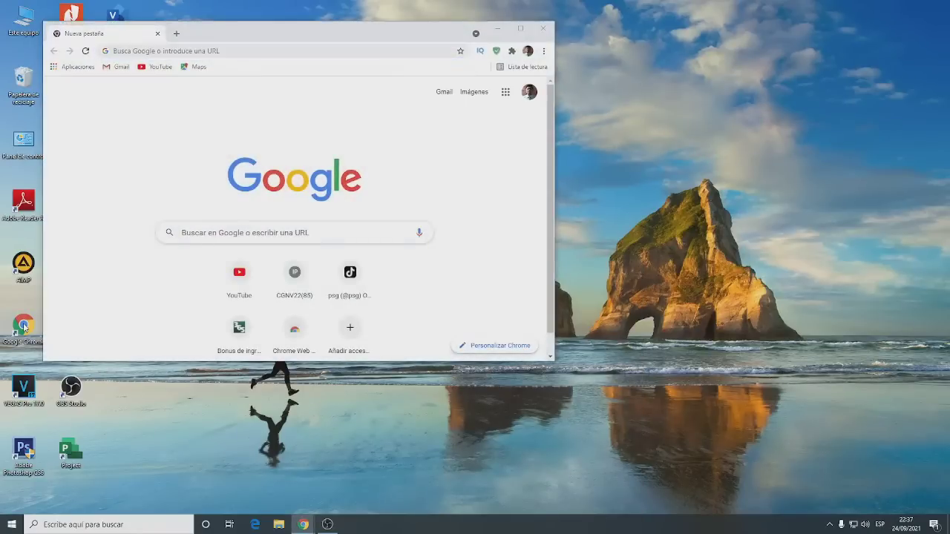
{"action": "double_click", "coordinate": [24, 327]}
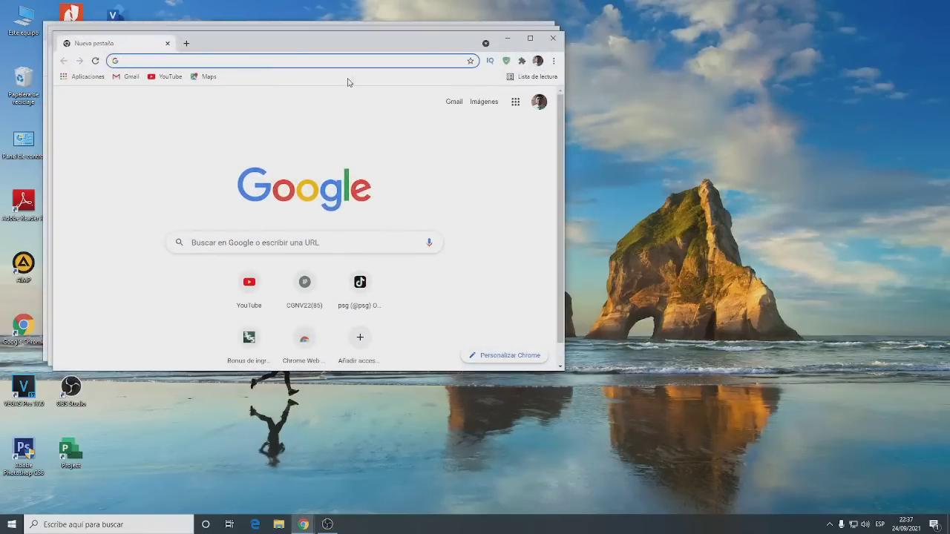
{"action": "left_click_drag", "start_coordinate": [338, 49], "coordinate": [393, 116]}
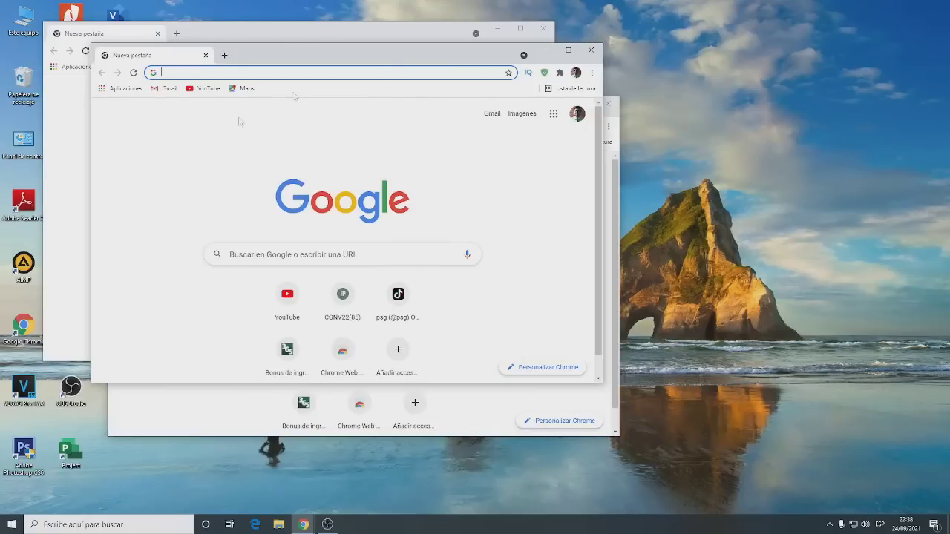
Arrange the three Chrome windows stacked (apiladas), and switch them to the side-by-side (en paralelo) arrangement.
{"action": "right_click", "coordinate": [426, 525]}
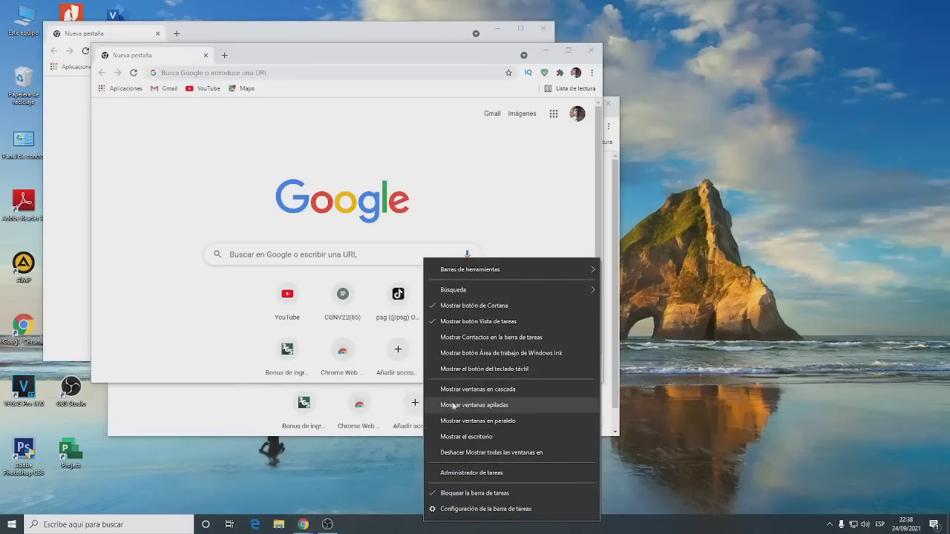
{"action": "left_click", "coordinate": [493, 406]}
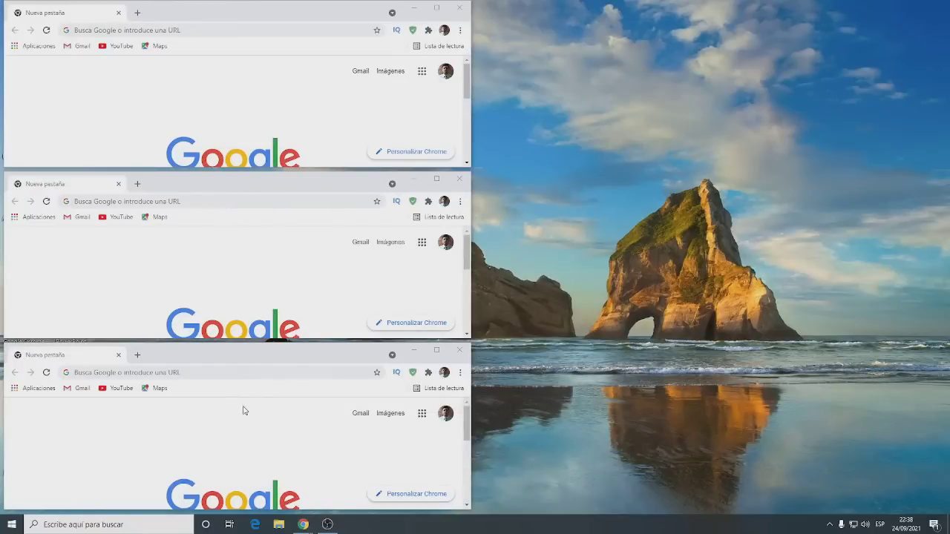
{"action": "right_click", "coordinate": [424, 527]}
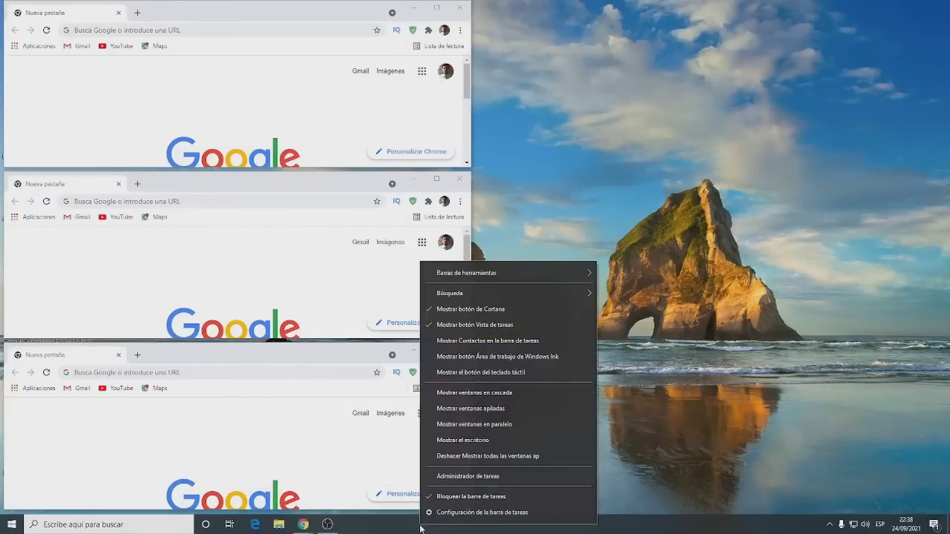
{"action": "left_click", "coordinate": [475, 426]}
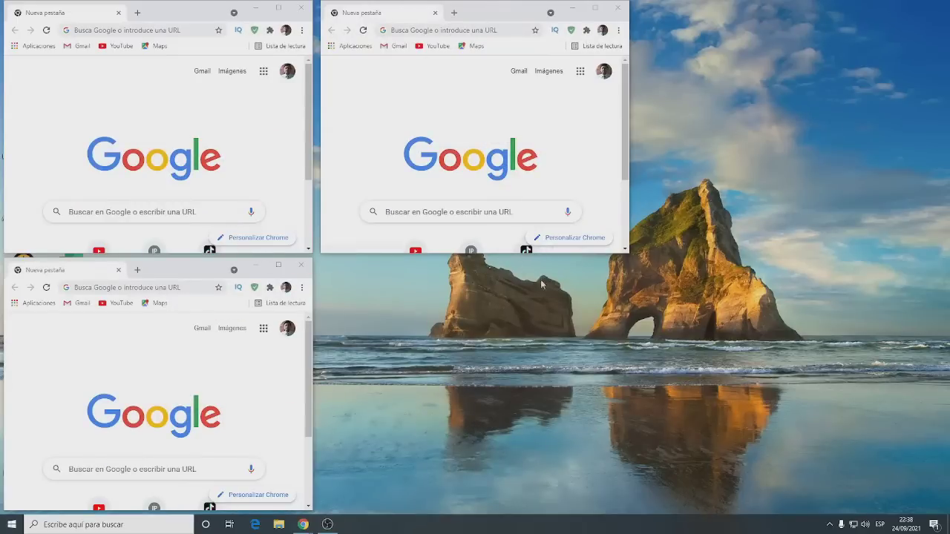
Move one Chrome window to the upper right area of the desktop and resize all three windows to fill more space.
{"action": "left_click_drag", "start_coordinate": [496, 12], "coordinate": [807, 20]}
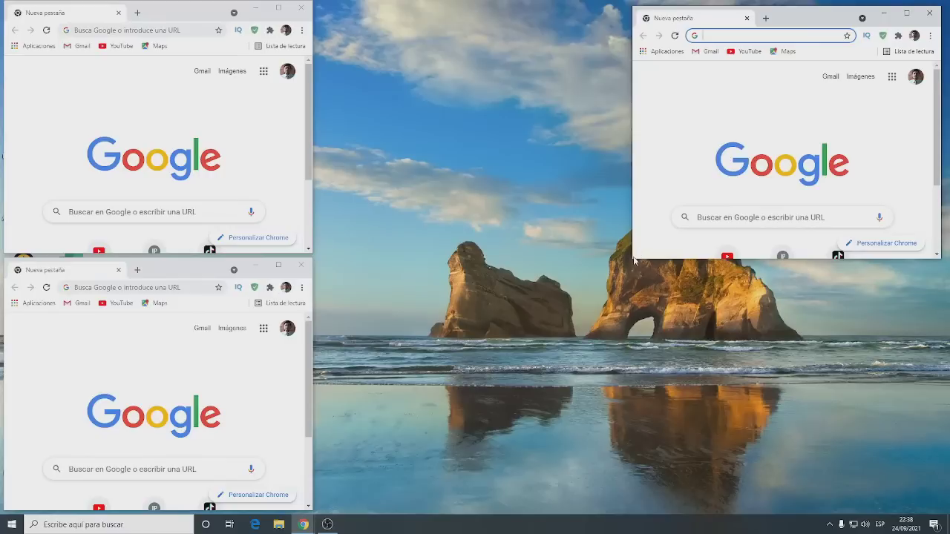
{"action": "left_click_drag", "start_coordinate": [631, 259], "coordinate": [524, 321]}
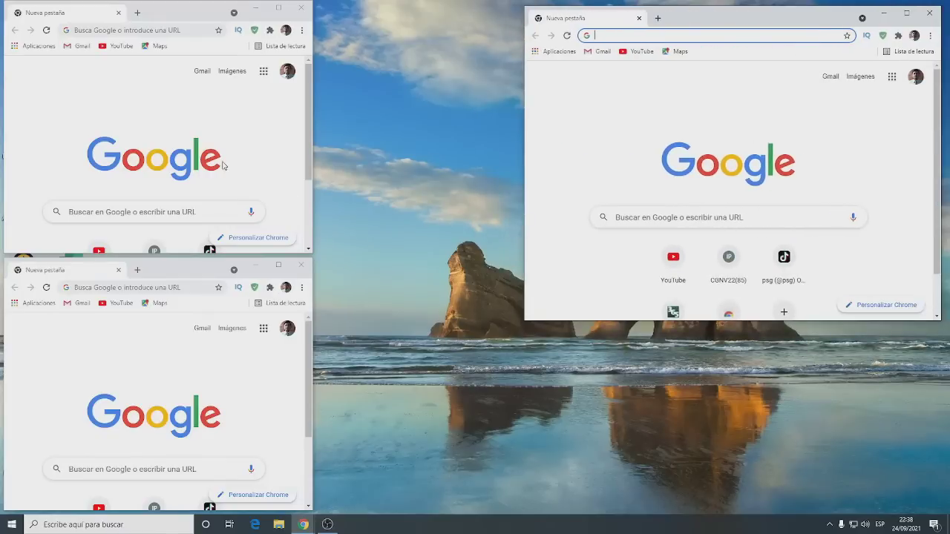
{"action": "left_click", "coordinate": [312, 256]}
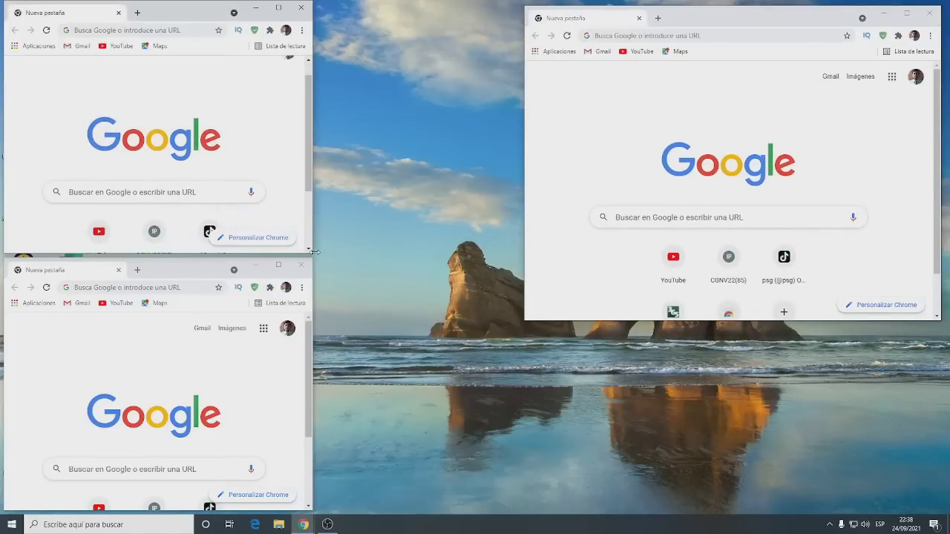
{"action": "left_click_drag", "start_coordinate": [312, 253], "coordinate": [500, 299]}
{"action": "left_click", "coordinate": [308, 365]}
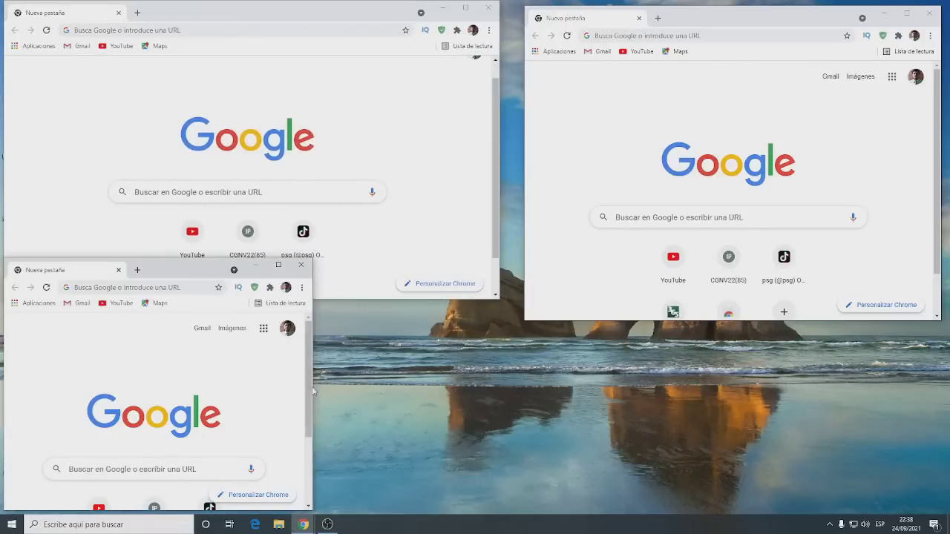
{"action": "left_click_drag", "start_coordinate": [314, 386], "coordinate": [485, 386]}
{"action": "left_click_drag", "start_coordinate": [375, 258], "coordinate": [380, 300]}
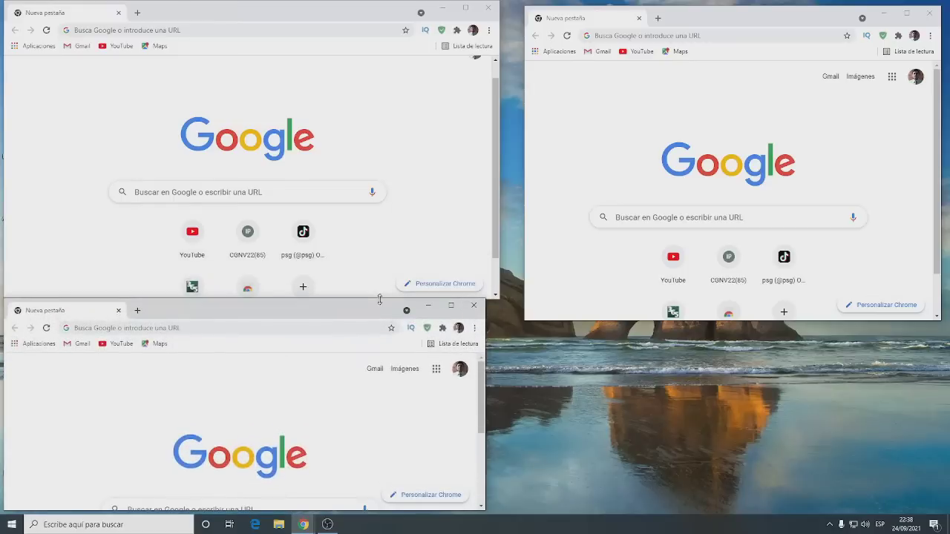
Arrange the three Chrome windows in cascade and shift them apart so each one can be reached.
{"action": "right_click", "coordinate": [572, 519]}
{"action": "left_click", "coordinate": [603, 404]}
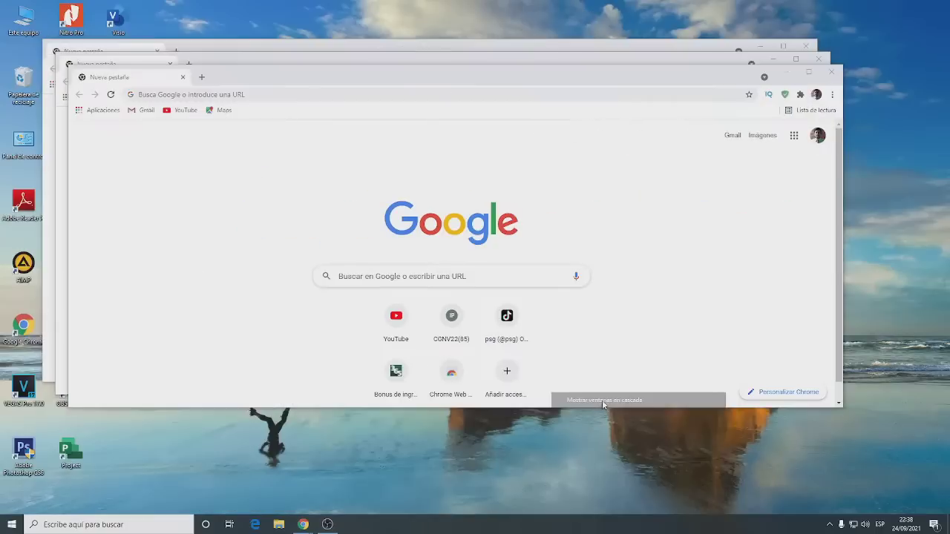
{"action": "left_click_drag", "start_coordinate": [470, 78], "coordinate": [470, 164]}
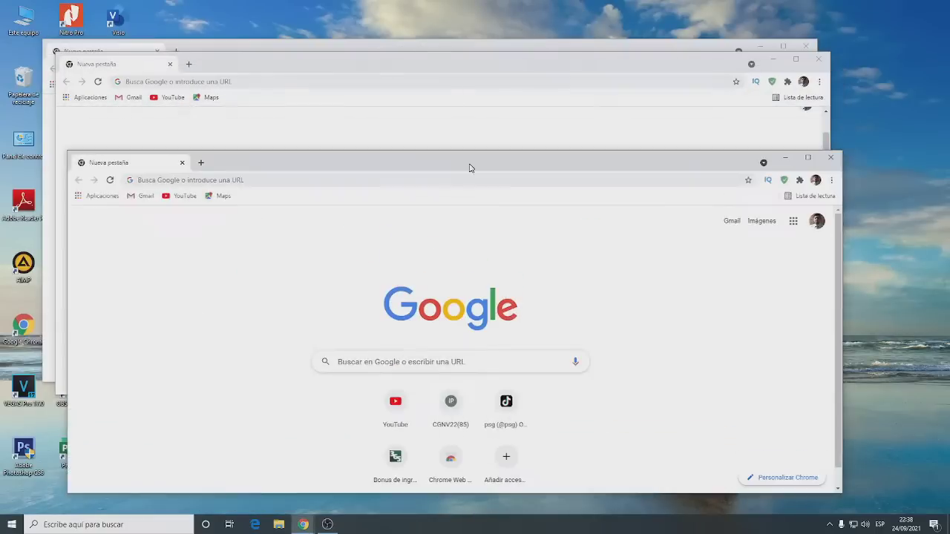
{"action": "left_click_drag", "start_coordinate": [463, 75], "coordinate": [468, 102]}
{"action": "left_click", "coordinate": [458, 59]}
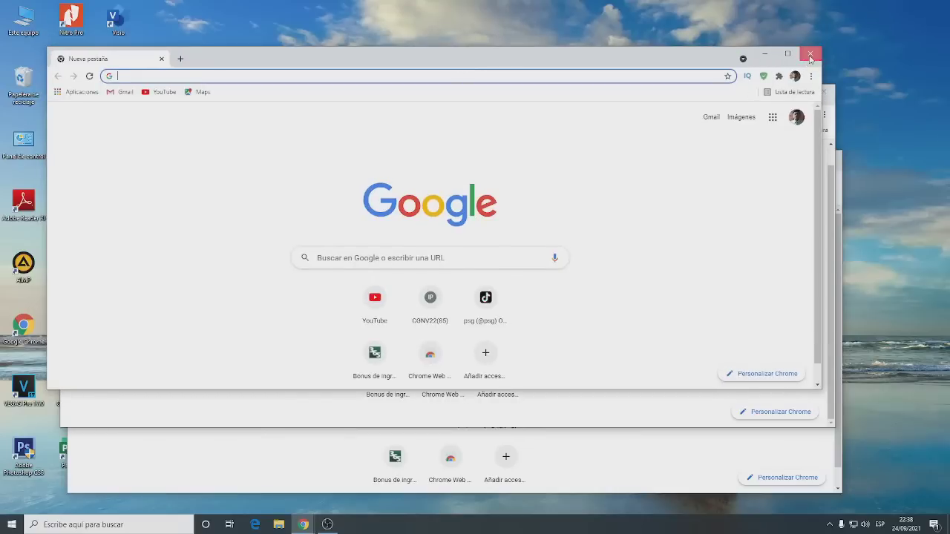
Close all three Chrome windows.
{"action": "left_click", "coordinate": [811, 58]}
{"action": "left_click", "coordinate": [822, 93]}
{"action": "left_click", "coordinate": [831, 151]}
Check the taskbar options again with no windows open, and refresh the desktop.
{"action": "right_click", "coordinate": [486, 529]}
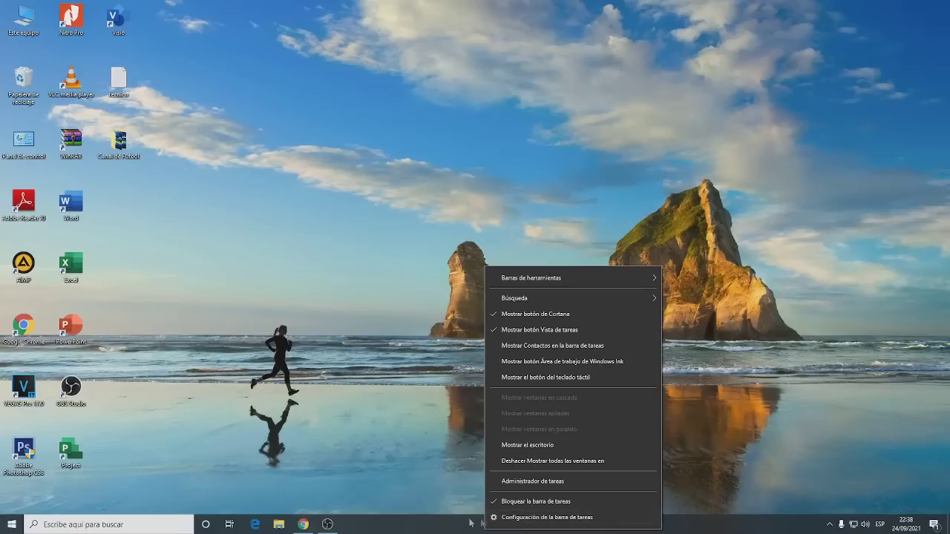
{"action": "left_click", "coordinate": [382, 434]}
{"action": "right_click", "coordinate": [365, 272]}
{"action": "left_click", "coordinate": [406, 298]}
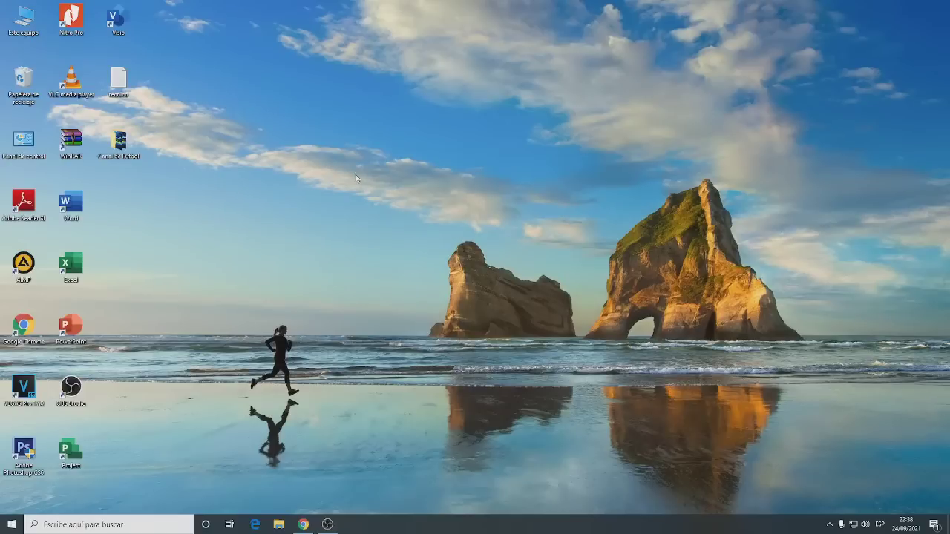
{"action": "left_click_drag", "start_coordinate": [342, 123], "coordinate": [592, 268]}
Show the desktop icons at large size (Iconos grandes).
{"action": "right_click", "coordinate": [346, 146]}
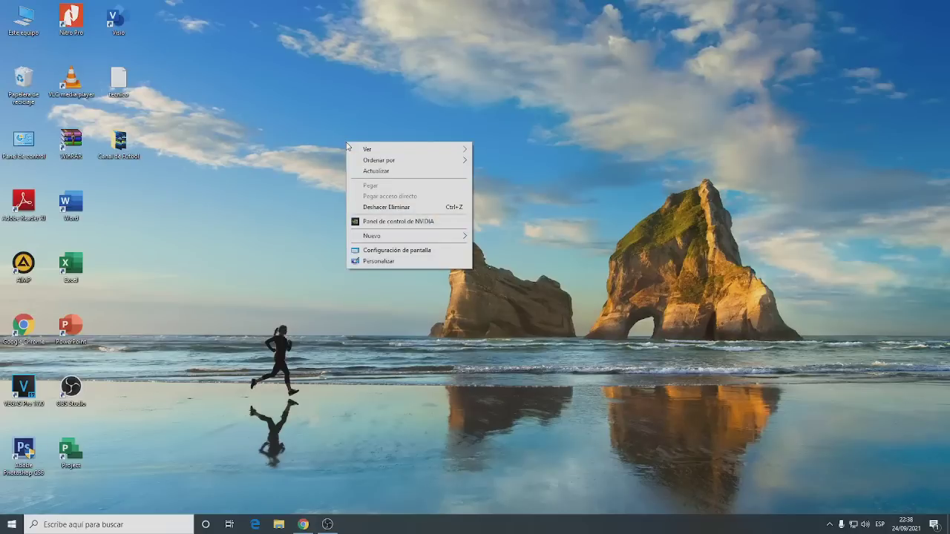
{"action": "mouse_move", "coordinate": [375, 150]}
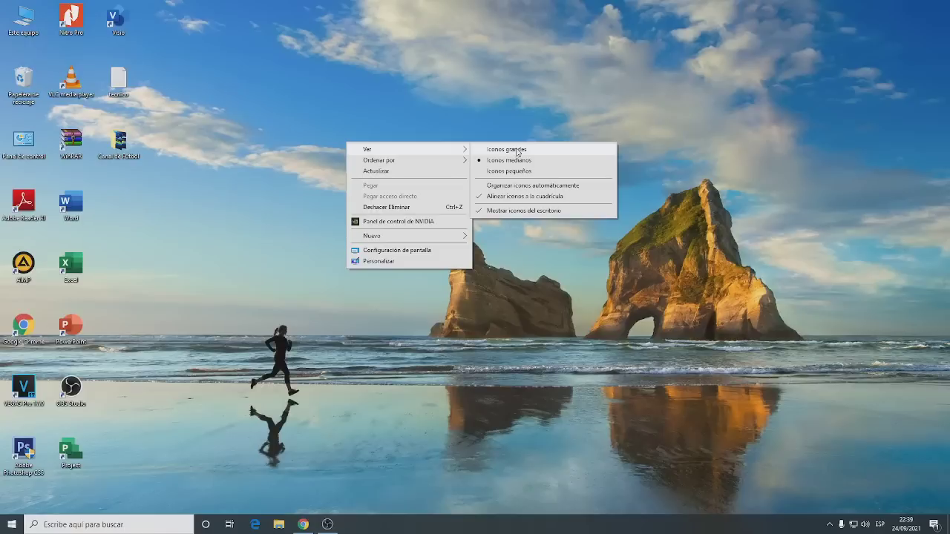
{"action": "left_click", "coordinate": [517, 151]}
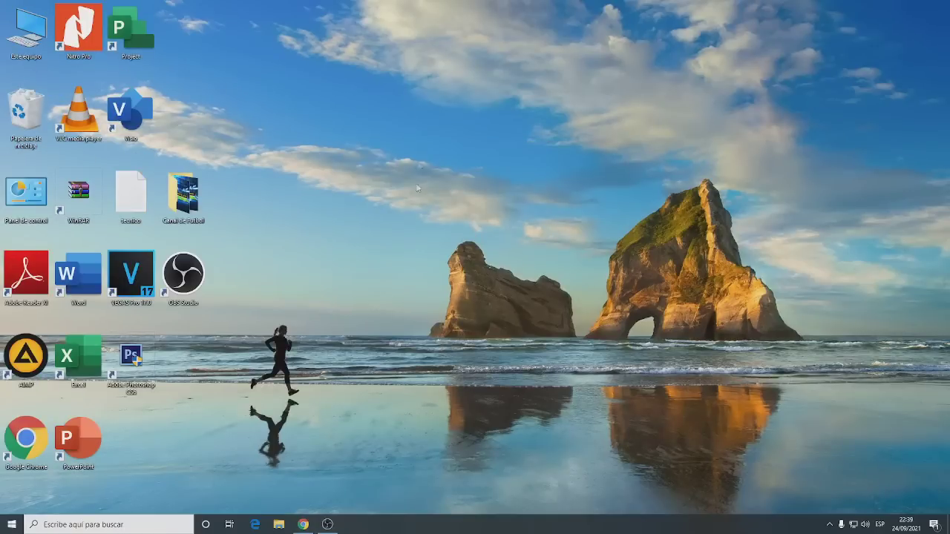
Switch the desktop icons to small size (Iconos pequeños).
{"action": "right_click", "coordinate": [417, 161]}
{"action": "mouse_move", "coordinate": [459, 171]}
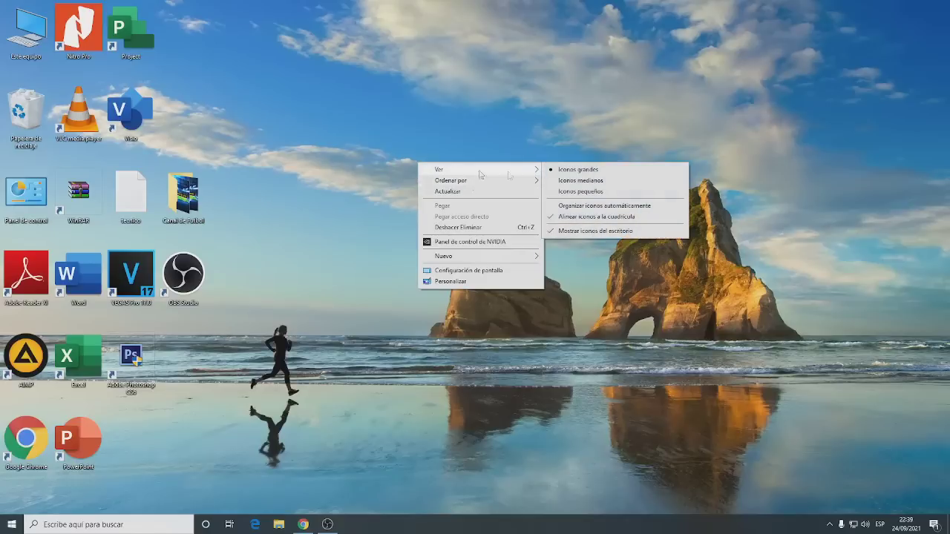
{"action": "left_click", "coordinate": [576, 192]}
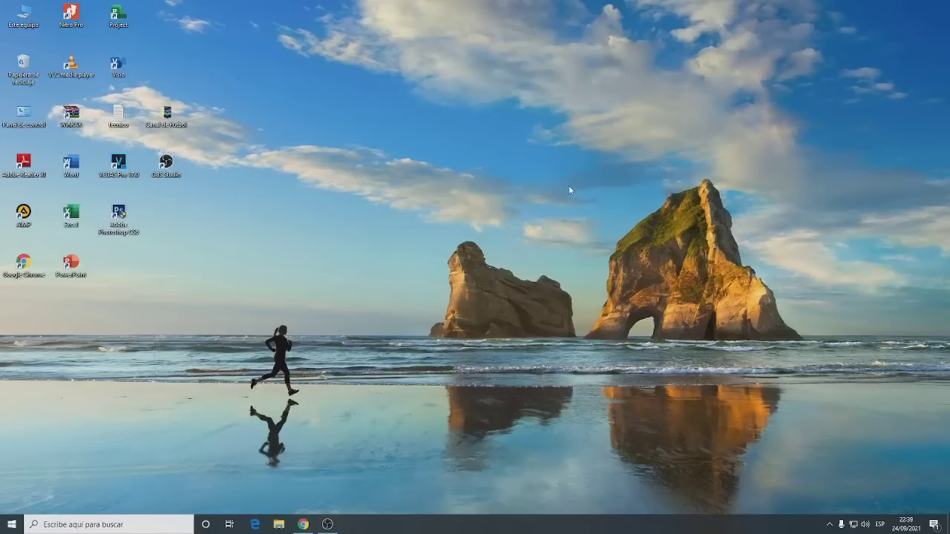
Set the desktop icons back to medium size (Iconos medianos).
{"action": "right_click", "coordinate": [419, 184]}
{"action": "mouse_move", "coordinate": [468, 189]}
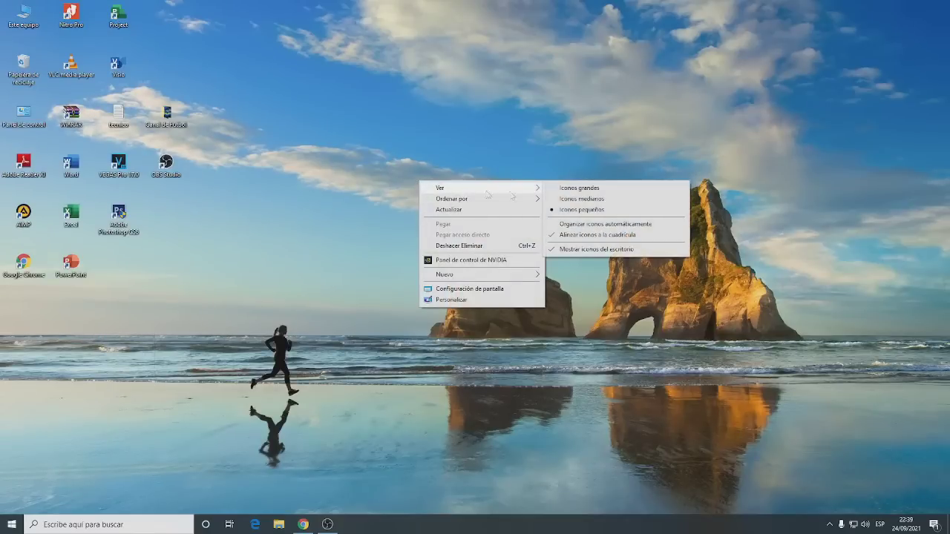
{"action": "left_click", "coordinate": [575, 199]}
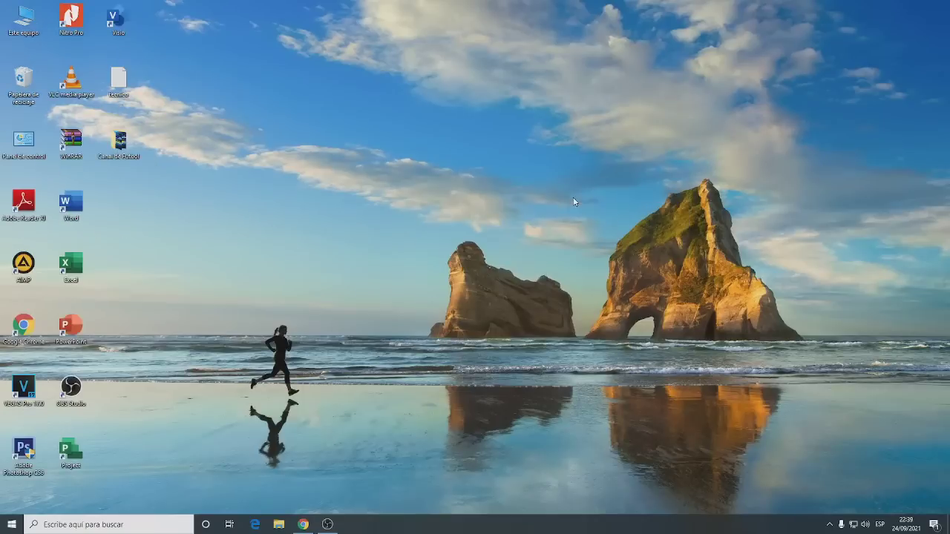
Check the icon arrangement options and move the Canal de Futbol icon to an empty area in the middle of the desktop.
{"action": "right_click", "coordinate": [385, 198]}
{"action": "mouse_move", "coordinate": [417, 203]}
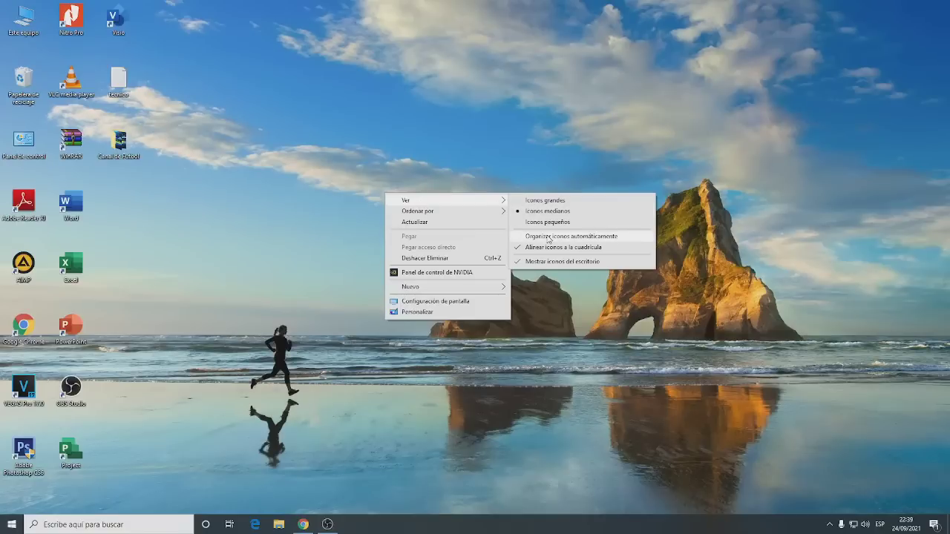
{"action": "left_click", "coordinate": [201, 179]}
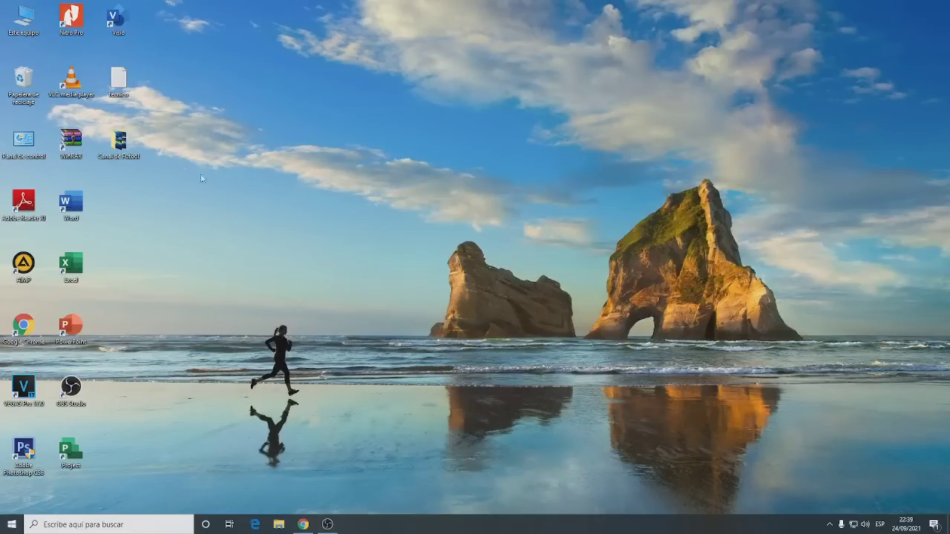
{"action": "left_click_drag", "start_coordinate": [122, 148], "coordinate": [534, 112]}
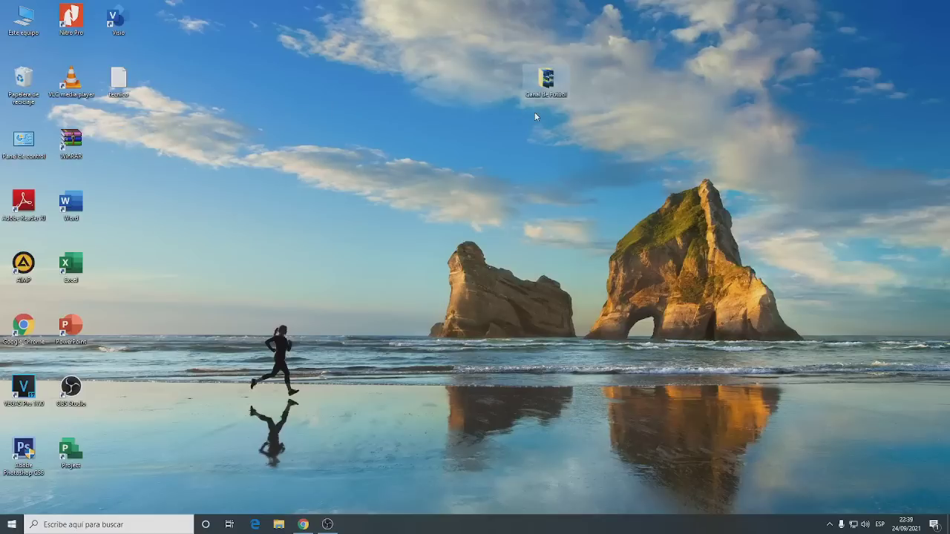
Turn on automatic arrangement of the desktop icons (Organizar iconos automáticamente).
{"action": "right_click", "coordinate": [402, 151]}
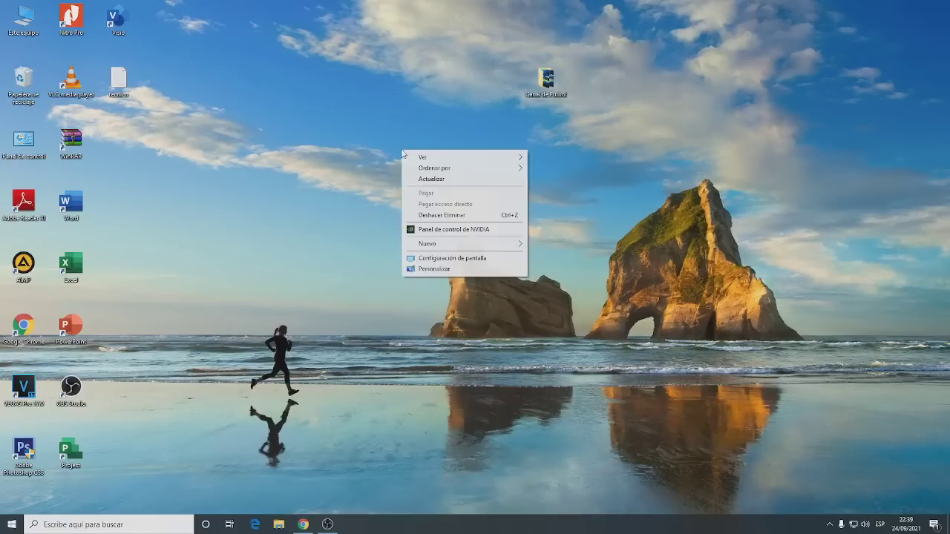
{"action": "mouse_move", "coordinate": [435, 158]}
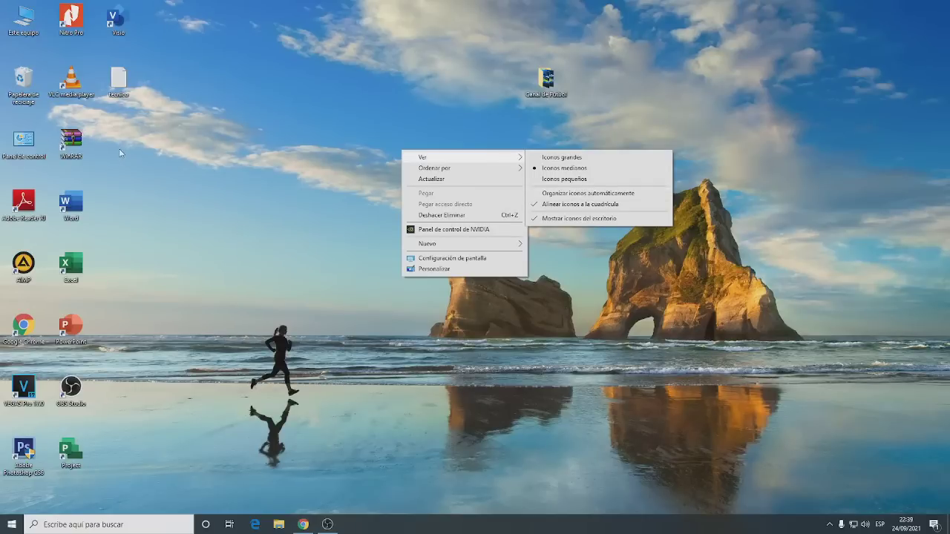
{"action": "left_click", "coordinate": [564, 194]}
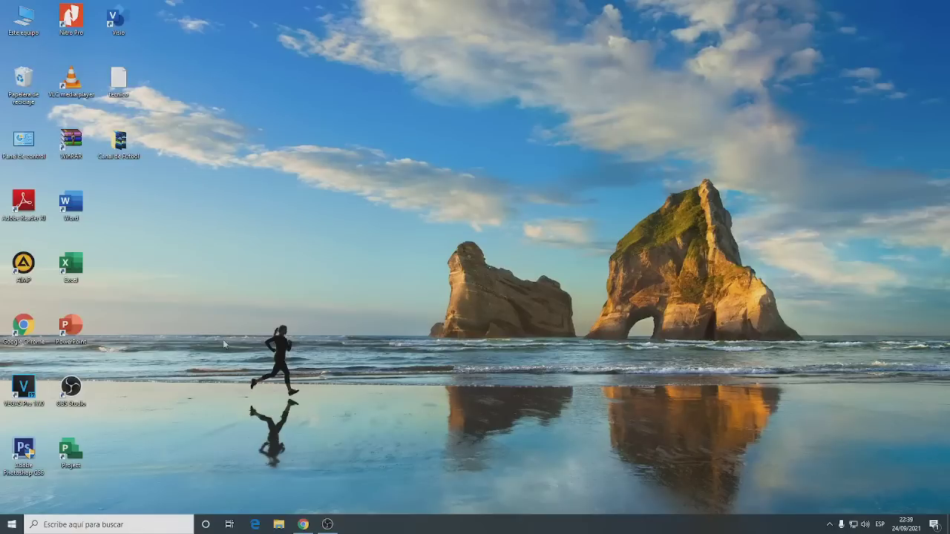
Try to move the Canal de Futbol icon to the middle of the desktop with automatic arrangement on.
{"action": "left_click_drag", "start_coordinate": [141, 474], "coordinate": [2, 15]}
{"action": "left_click", "coordinate": [389, 279]}
{"action": "left_click_drag", "start_coordinate": [124, 148], "coordinate": [526, 129]}
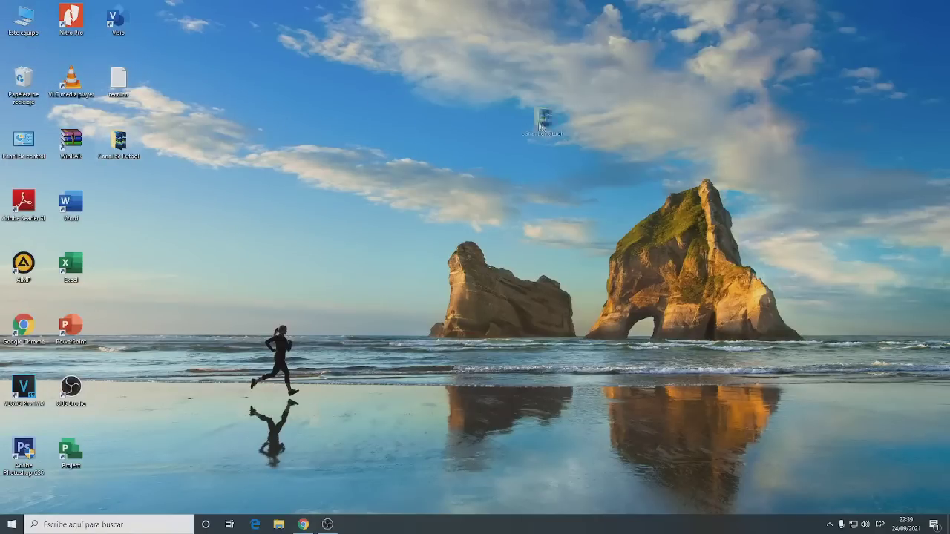
{"action": "right_click", "coordinate": [456, 194]}
{"action": "mouse_move", "coordinate": [486, 200]}
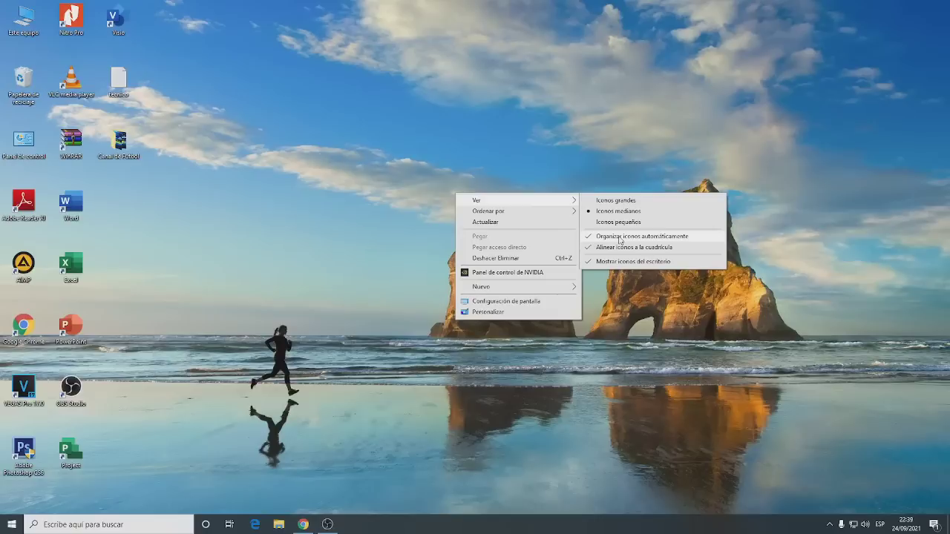
{"action": "left_click", "coordinate": [619, 237]}
{"action": "right_click", "coordinate": [302, 170]}
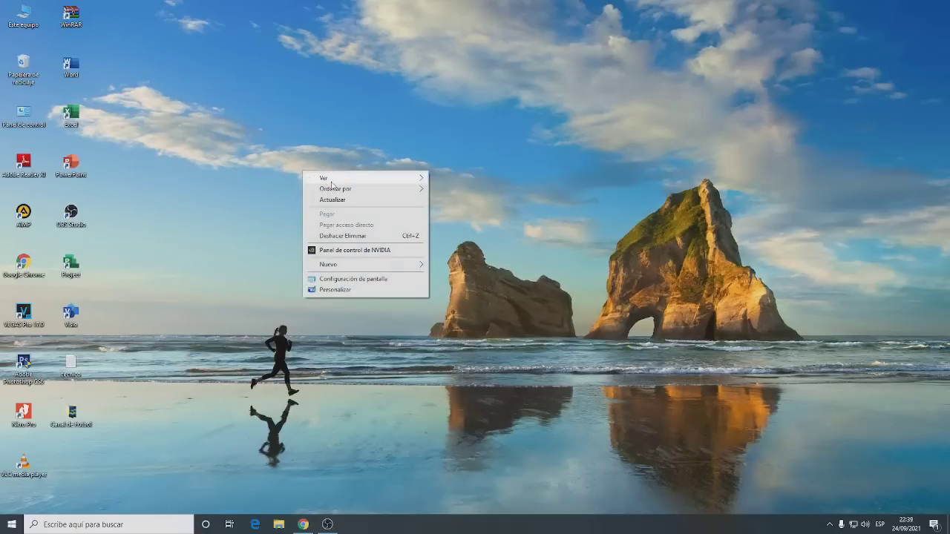
{"action": "mouse_move", "coordinate": [334, 179]}
{"action": "left_click", "coordinate": [449, 189]}
Turn off automatic icon arrangement and move the Canal de Futbol icon away from the icon columns.
{"action": "right_click", "coordinate": [434, 191]}
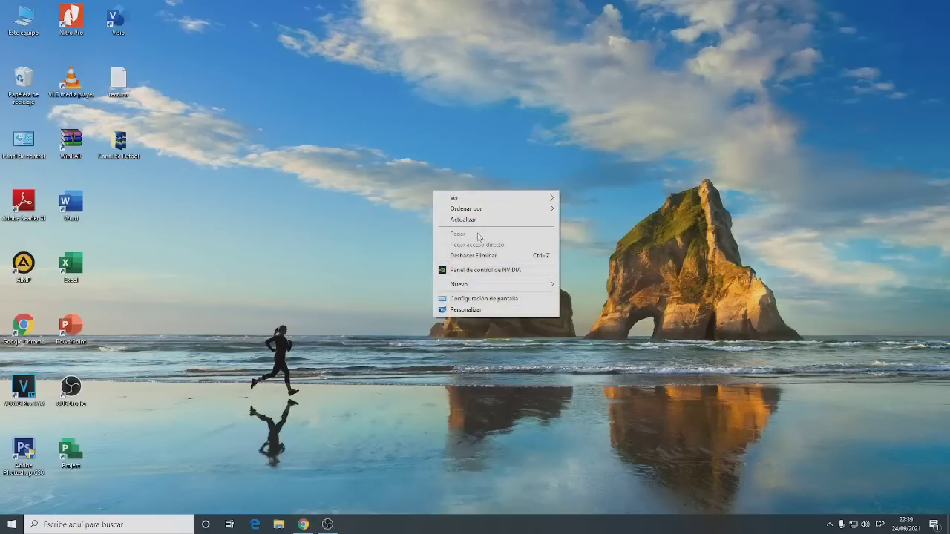
{"action": "mouse_move", "coordinate": [486, 202]}
{"action": "left_click", "coordinate": [587, 235]}
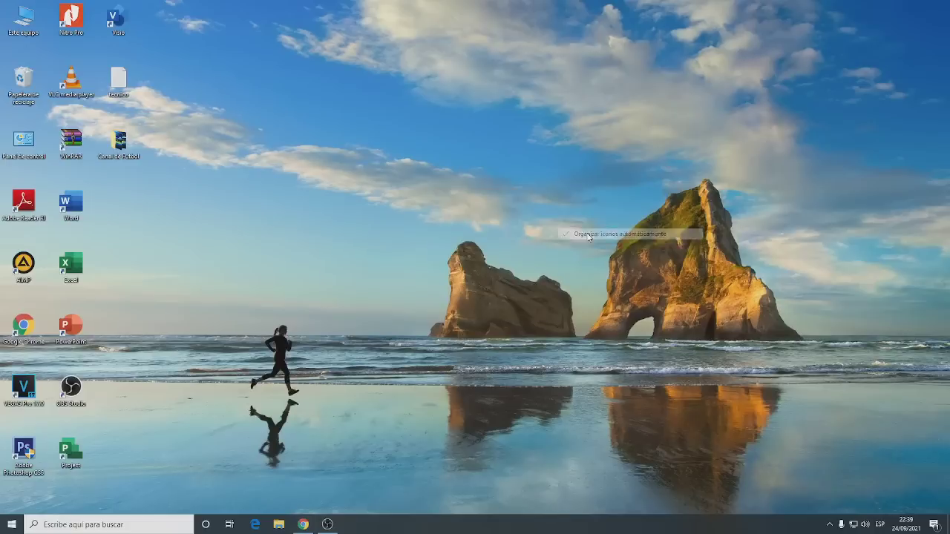
{"action": "left_click_drag", "start_coordinate": [119, 141], "coordinate": [309, 145]}
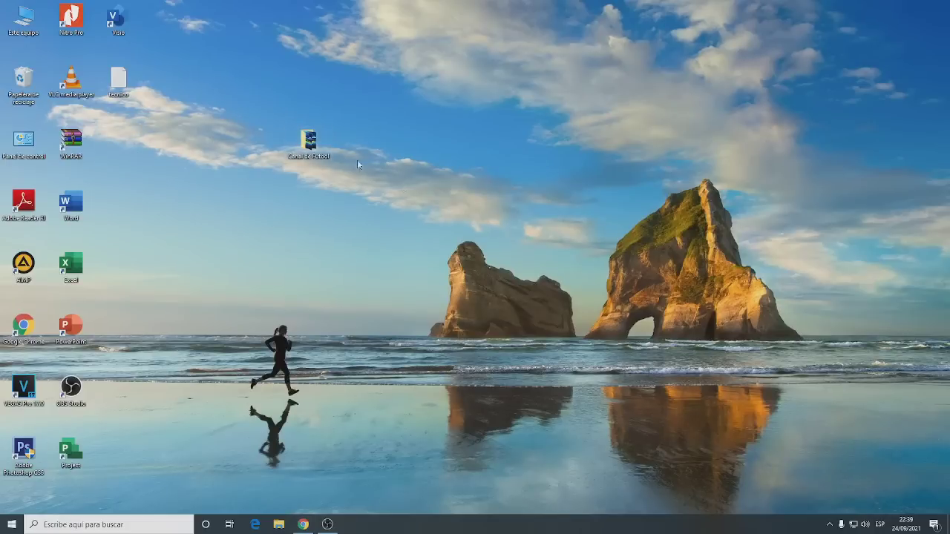
Hide all desktop icons and show them again (Mostrar iconos del escritorio).
{"action": "right_click", "coordinate": [458, 165]}
{"action": "mouse_move", "coordinate": [490, 174]}
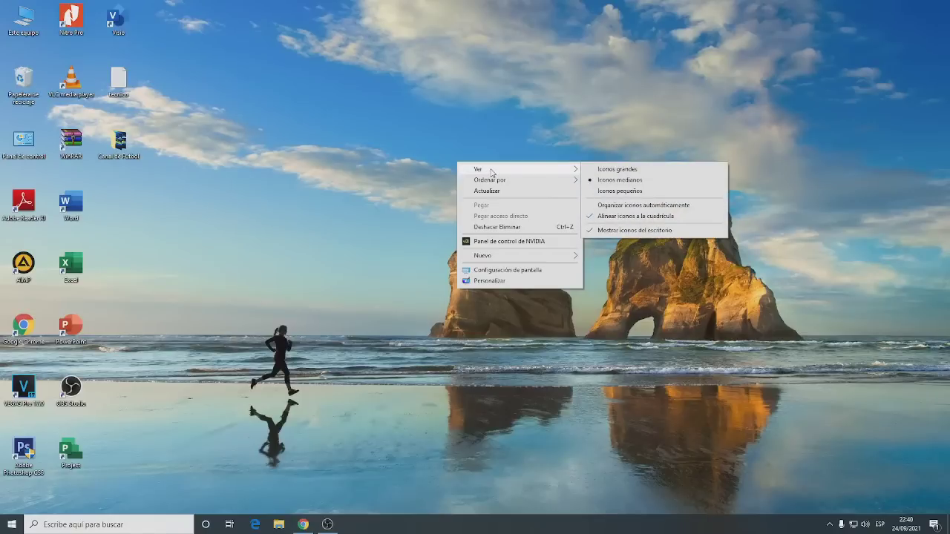
{"action": "left_click", "coordinate": [633, 231]}
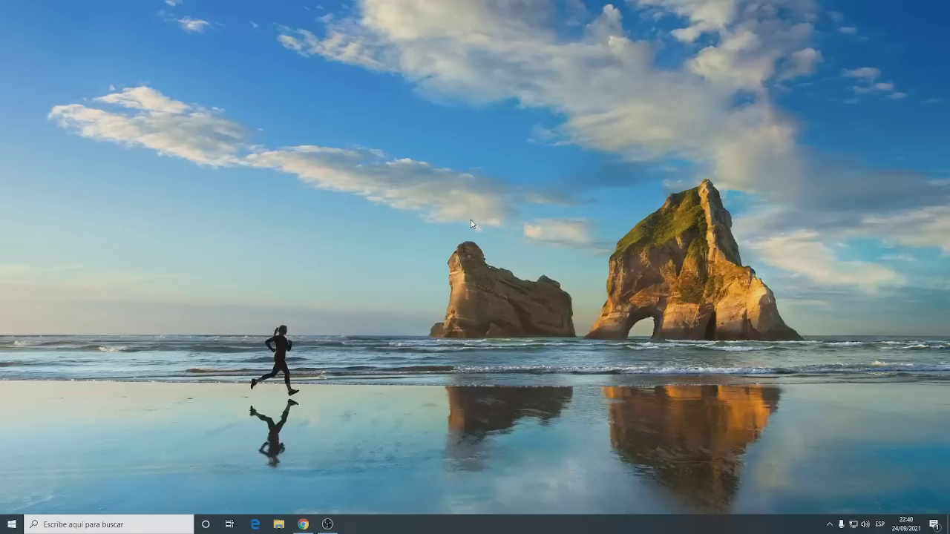
{"action": "right_click", "coordinate": [457, 179]}
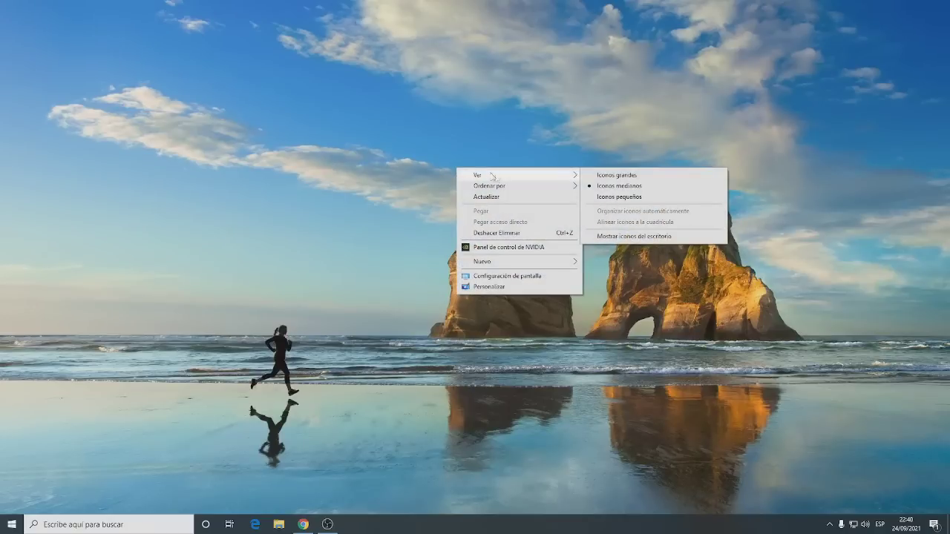
{"action": "left_click", "coordinate": [628, 237]}
Refresh the desktop several times (Actualizar).
{"action": "right_click", "coordinate": [362, 144]}
{"action": "left_click", "coordinate": [406, 173]}
{"action": "right_click", "coordinate": [370, 149]}
{"action": "right_click", "coordinate": [391, 167]}
{"action": "left_click", "coordinate": [419, 195]}
{"action": "right_click", "coordinate": [376, 157]}
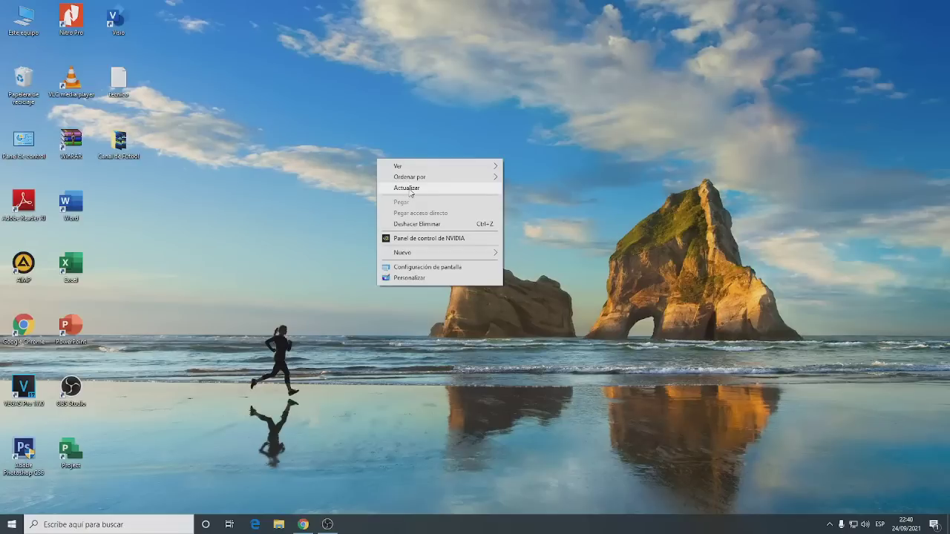
{"action": "left_click", "coordinate": [411, 193]}
{"action": "right_click", "coordinate": [317, 158]}
{"action": "left_click", "coordinate": [353, 189]}
{"action": "right_click", "coordinate": [375, 178]}
{"action": "left_click", "coordinate": [405, 207]}
{"action": "right_click", "coordinate": [381, 188]}
{"action": "left_click", "coordinate": [407, 218]}
{"action": "right_click", "coordinate": [376, 188]}
{"action": "left_click", "coordinate": [401, 215]}
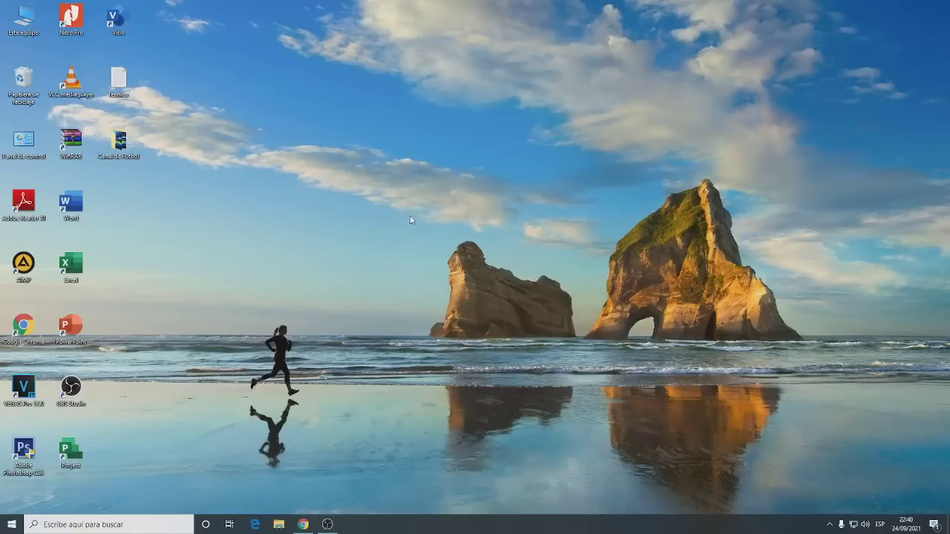
{"action": "right_click", "coordinate": [410, 219]}
{"action": "left_click", "coordinate": [438, 244]}
{"action": "right_click", "coordinate": [435, 238]}
{"action": "left_click", "coordinate": [460, 268]}
{"action": "right_click", "coordinate": [405, 228]}
{"action": "left_click", "coordinate": [432, 259]}
Create a new folder on the desktop named 10.
{"action": "right_click", "coordinate": [357, 190]}
{"action": "mouse_move", "coordinate": [383, 279]}
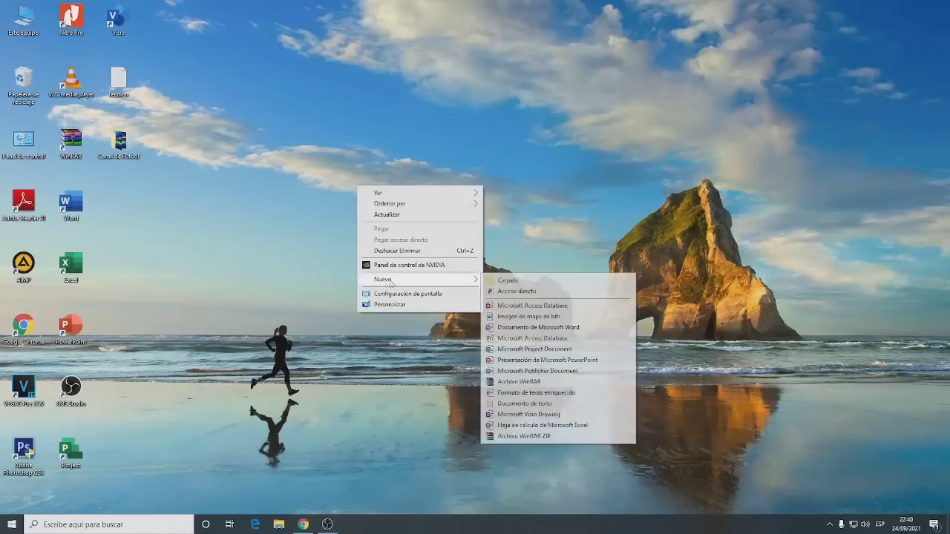
{"action": "left_click", "coordinate": [518, 283]}
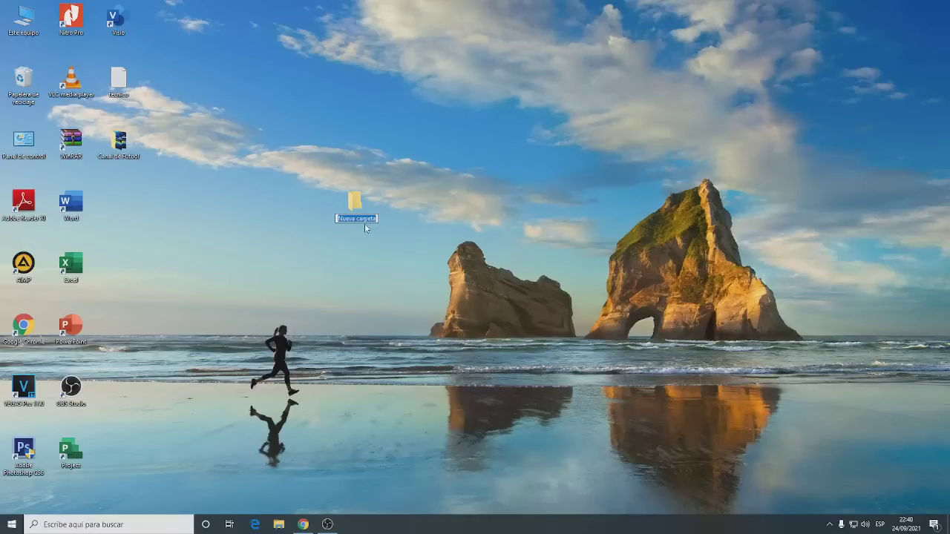
{"action": "type", "text": "10"}
{"action": "left_click", "coordinate": [446, 187]}
Rename the new desktop folder as 20.
{"action": "left_click", "coordinate": [358, 207]}
{"action": "key", "text": "F2"}
{"action": "type", "text": "20"}
{"action": "left_click", "coordinate": [414, 225]}
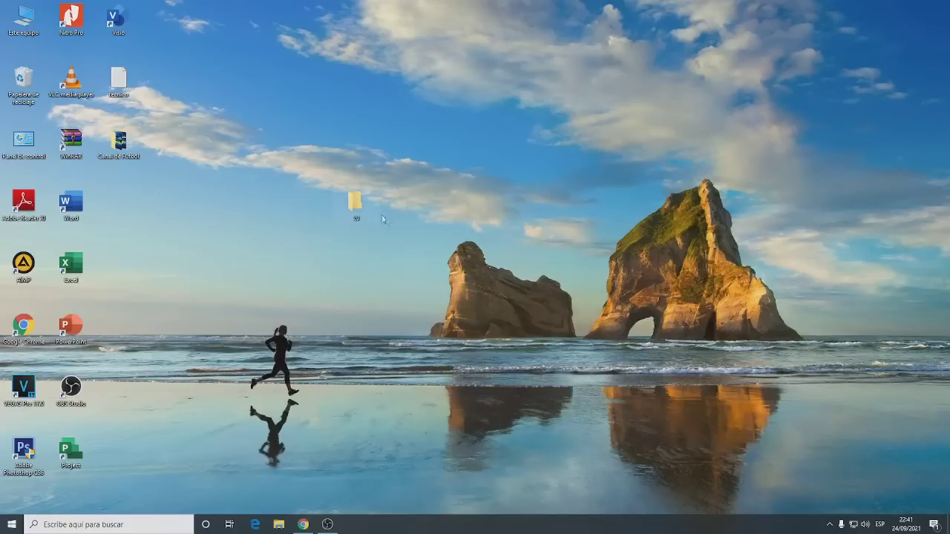
Rename the folder again as 30 using the Cambiar nombre command.
{"action": "right_click", "coordinate": [357, 202]}
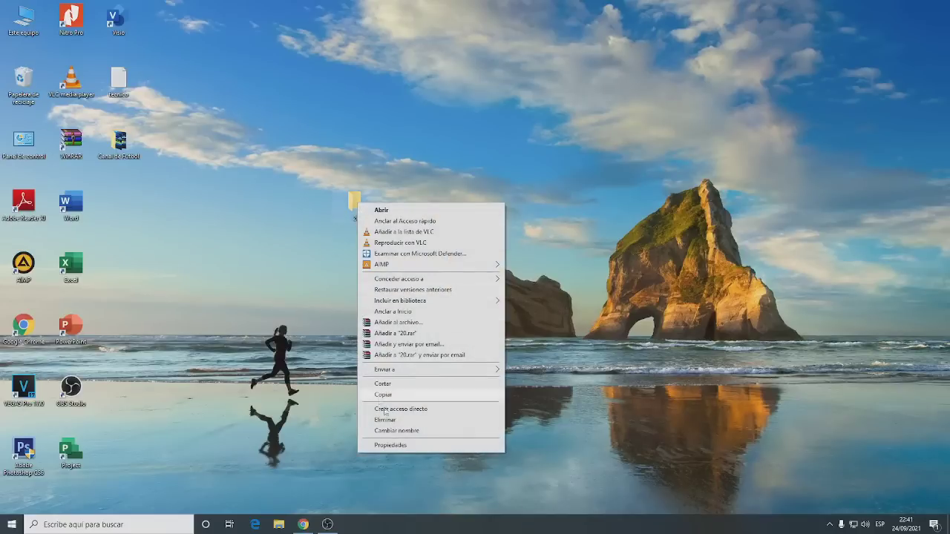
{"action": "left_click", "coordinate": [401, 431]}
{"action": "type", "text": "30"}
{"action": "left_click", "coordinate": [427, 391]}
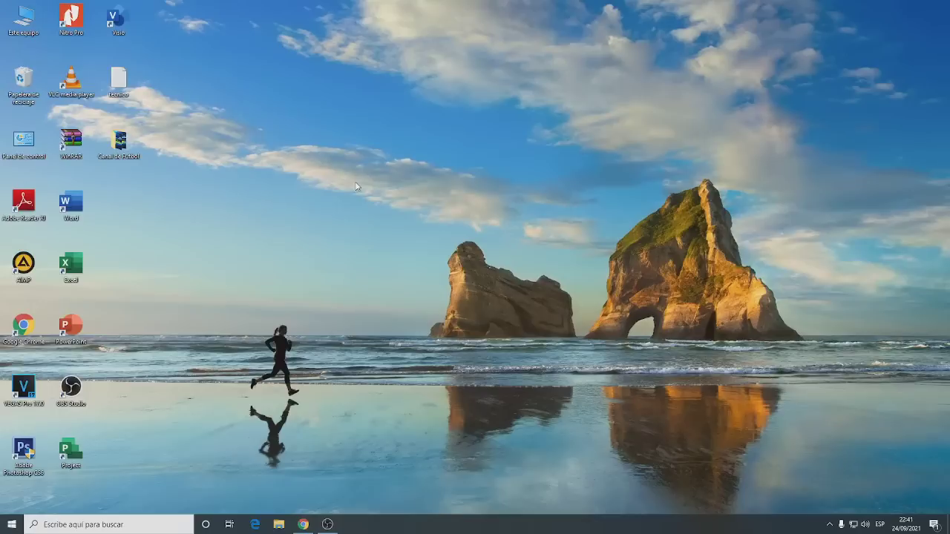
Create another folder on the desktop with the default name, review its available commands, and delete it.
{"action": "right_click", "coordinate": [356, 184]}
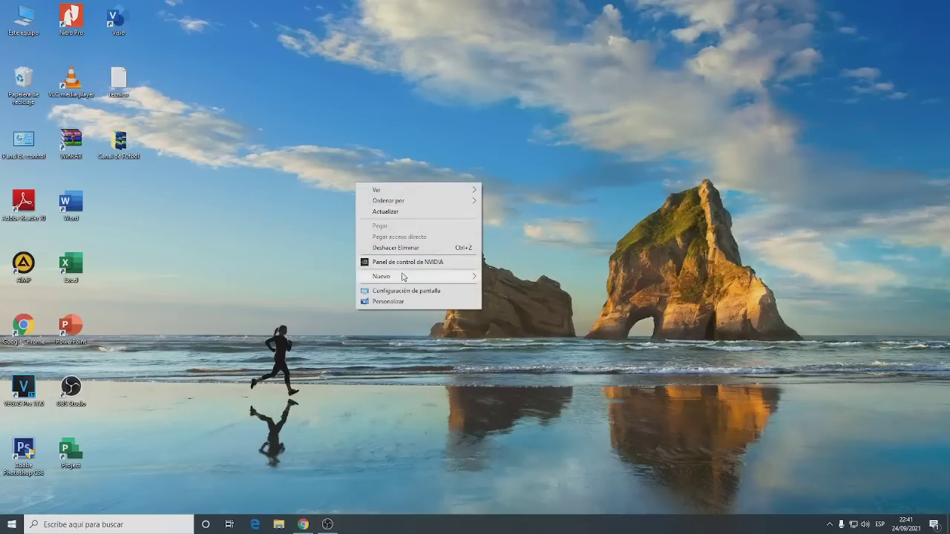
{"action": "mouse_move", "coordinate": [406, 277]}
{"action": "left_click", "coordinate": [507, 281]}
{"action": "right_click", "coordinate": [359, 205]}
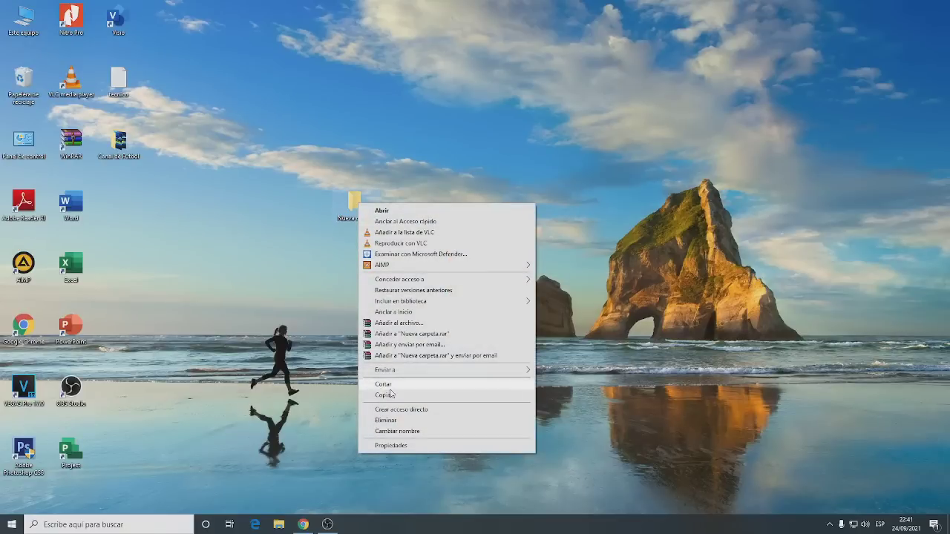
{"action": "left_click", "coordinate": [355, 177]}
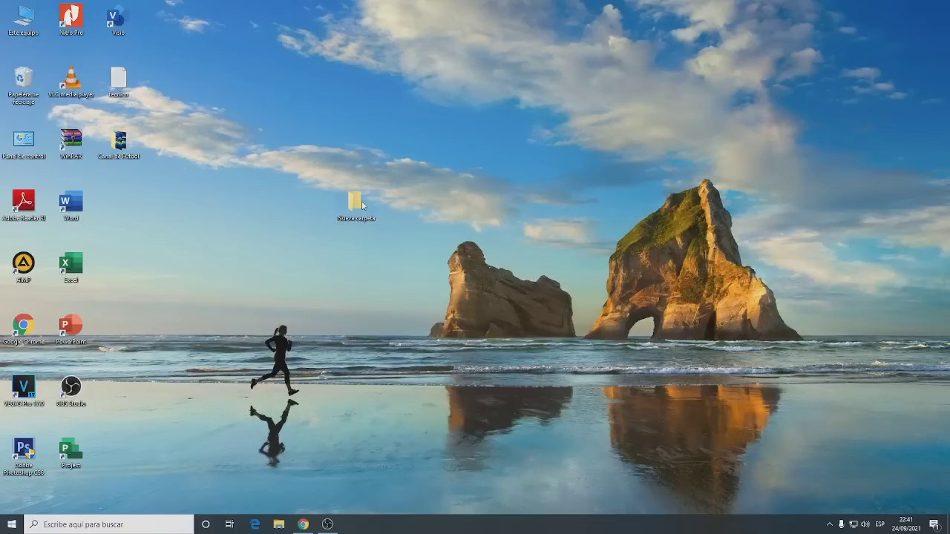
{"action": "key", "text": "Delete"}
Review the kinds of items that can be newly created on the desktop, such as shortcuts and Office documents.
{"action": "right_click", "coordinate": [367, 203]}
{"action": "mouse_move", "coordinate": [416, 299]}
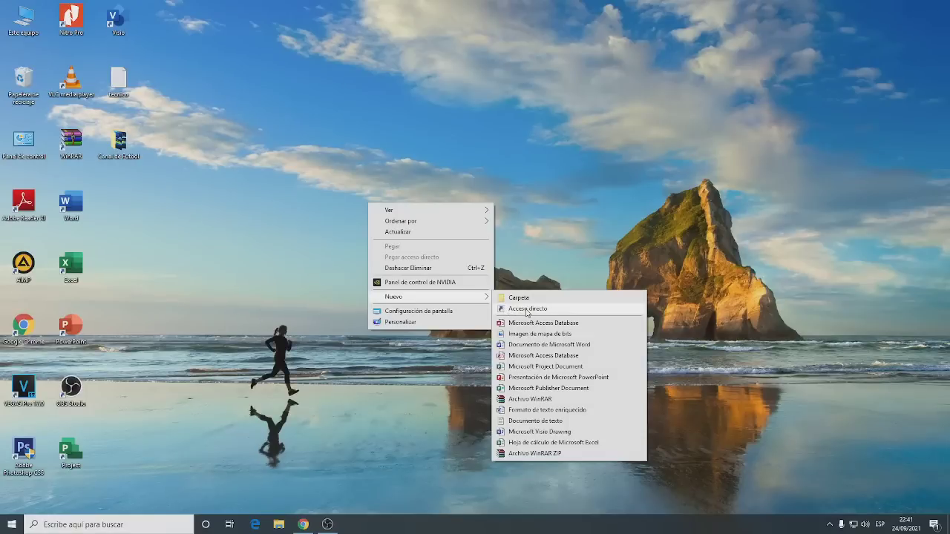
{"action": "left_click", "coordinate": [319, 255]}
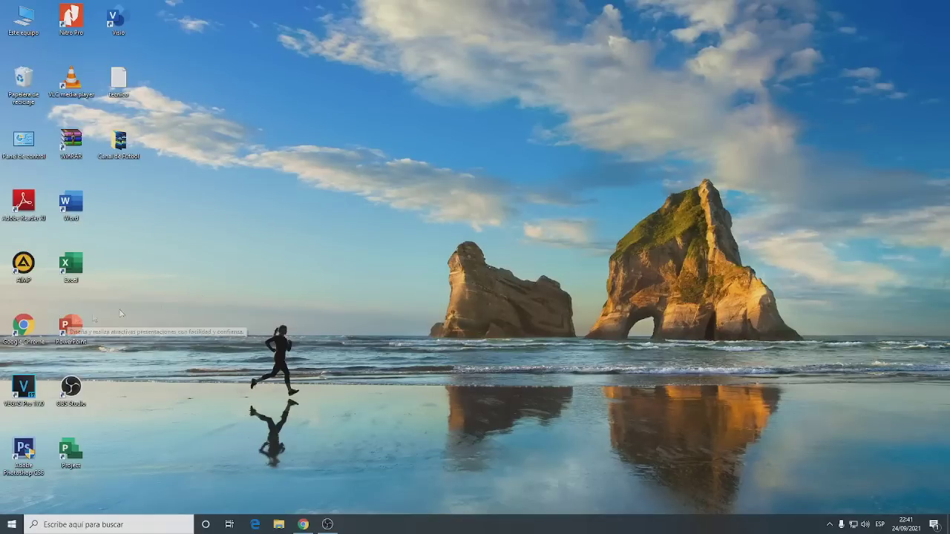
Delete the PowerPoint shortcut from the desktop.
{"action": "left_click", "coordinate": [76, 336]}
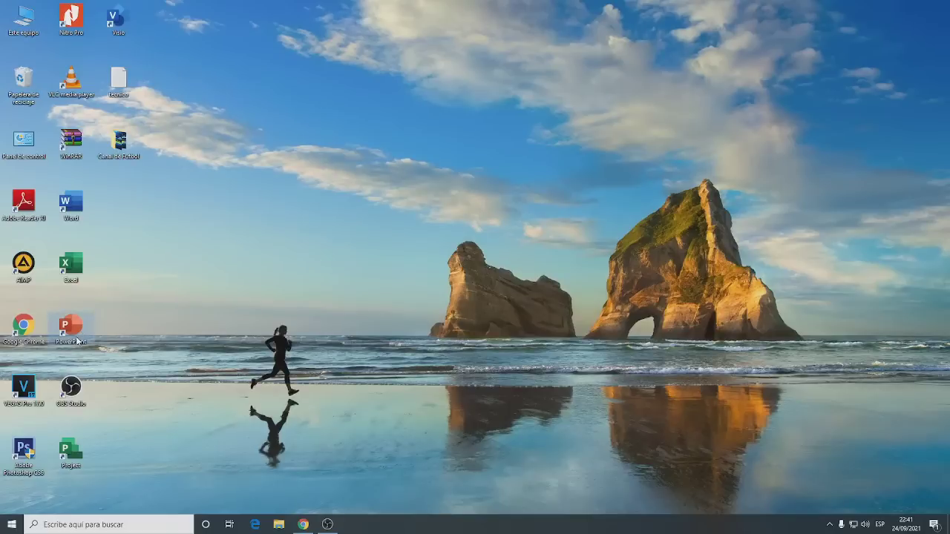
{"action": "key", "text": "Delete"}
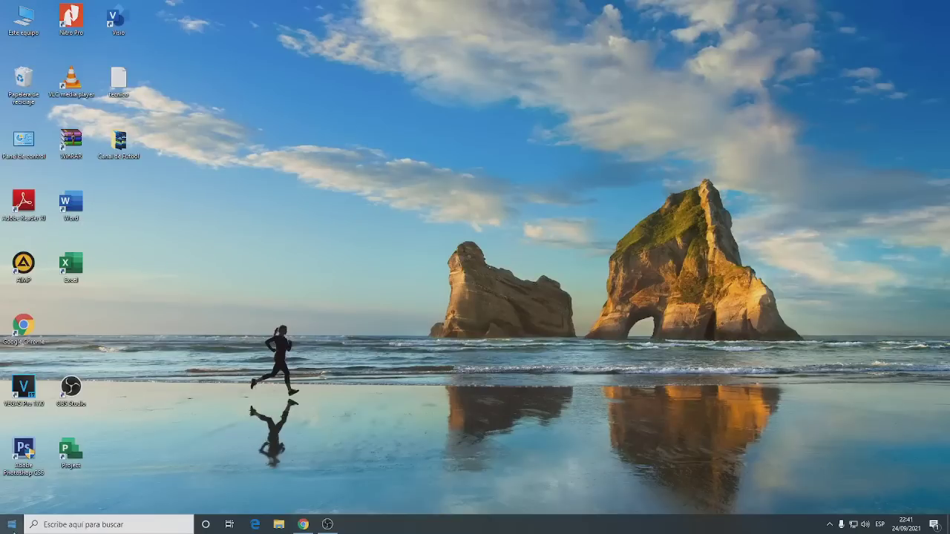
Check the Start menu's program list for PowerPoint.
{"action": "left_click", "coordinate": [11, 524]}
{"action": "left_click", "coordinate": [56, 281]}
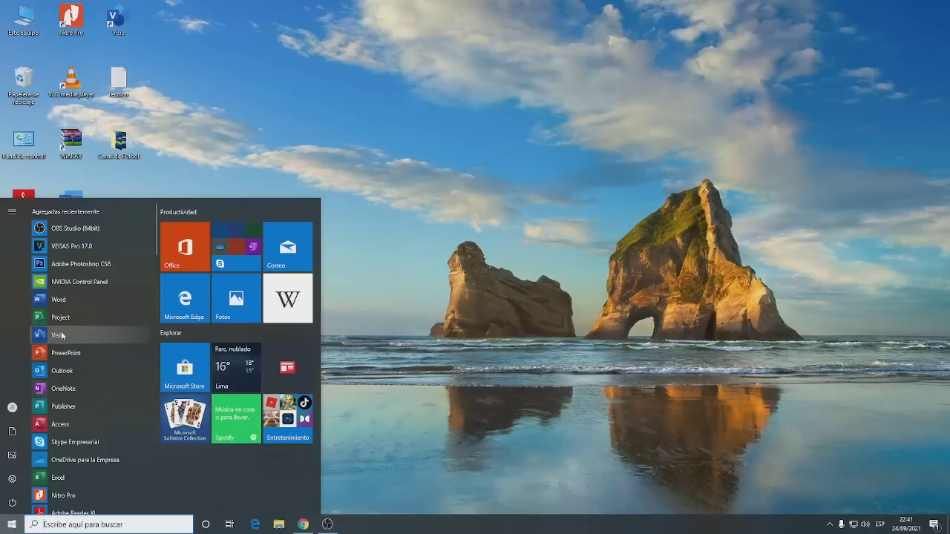
{"action": "left_click", "coordinate": [414, 327]}
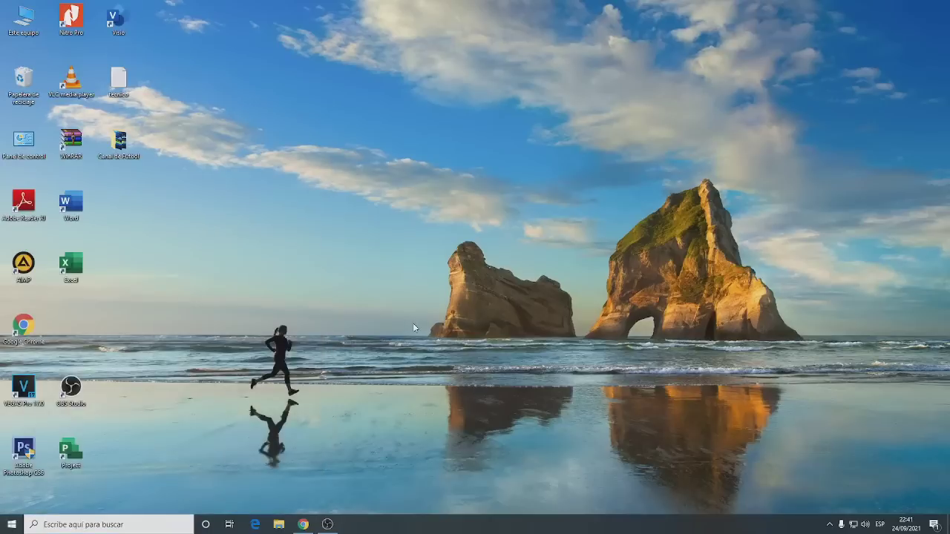
Open the Windows settings (Configuración) and maximize the window.
{"action": "right_click", "coordinate": [11, 527]}
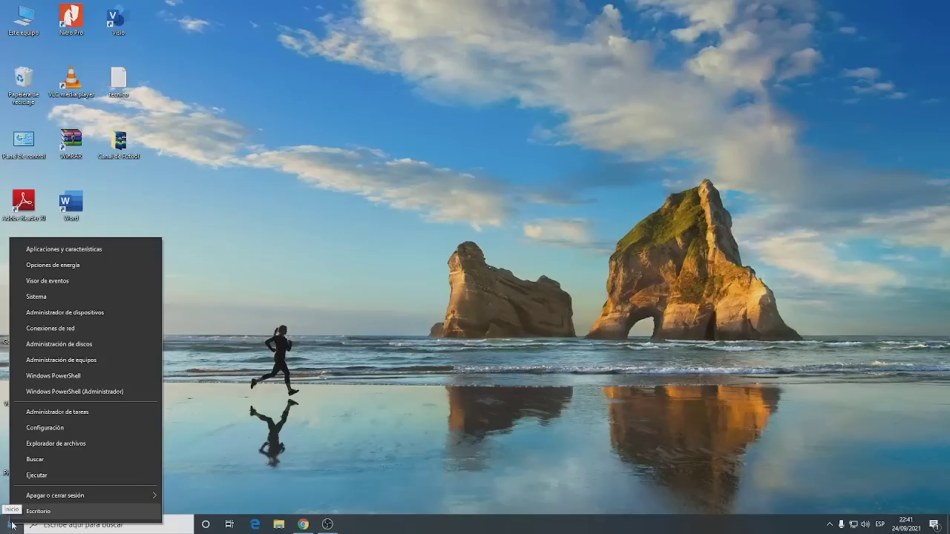
{"action": "left_click", "coordinate": [11, 525]}
{"action": "left_click", "coordinate": [10, 525]}
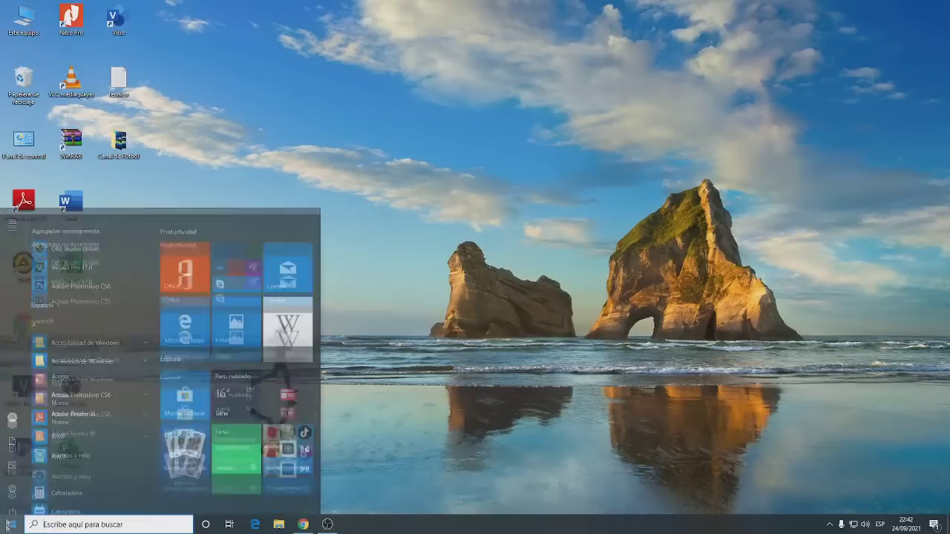
{"action": "left_click", "coordinate": [12, 479]}
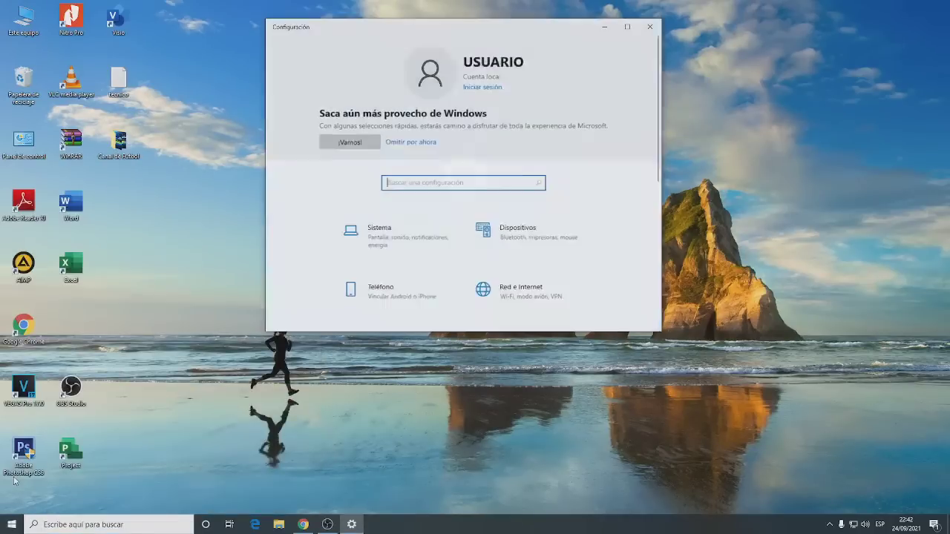
{"action": "left_click", "coordinate": [627, 27]}
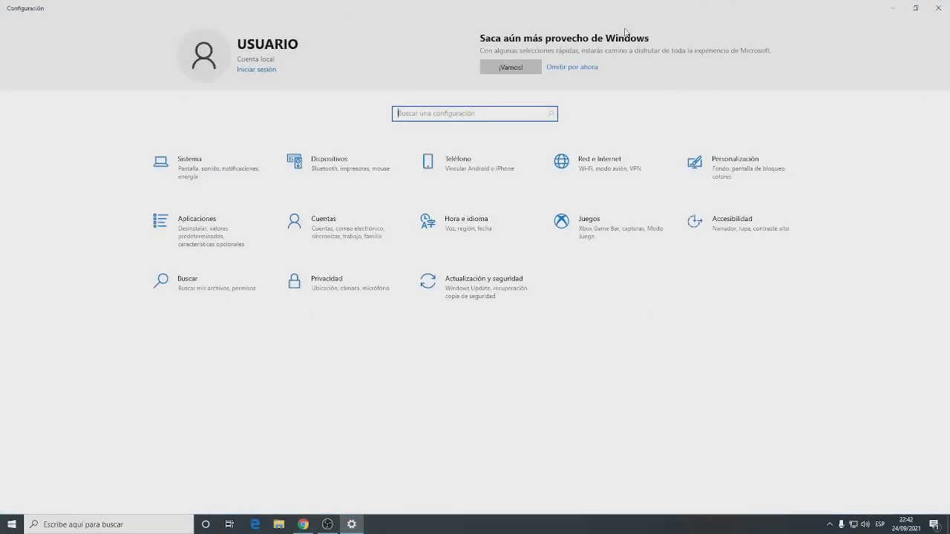
Minimize the Configuración window, bring it back from the taskbar, and switch it between restored and maximized size.
{"action": "left_click", "coordinate": [894, 9]}
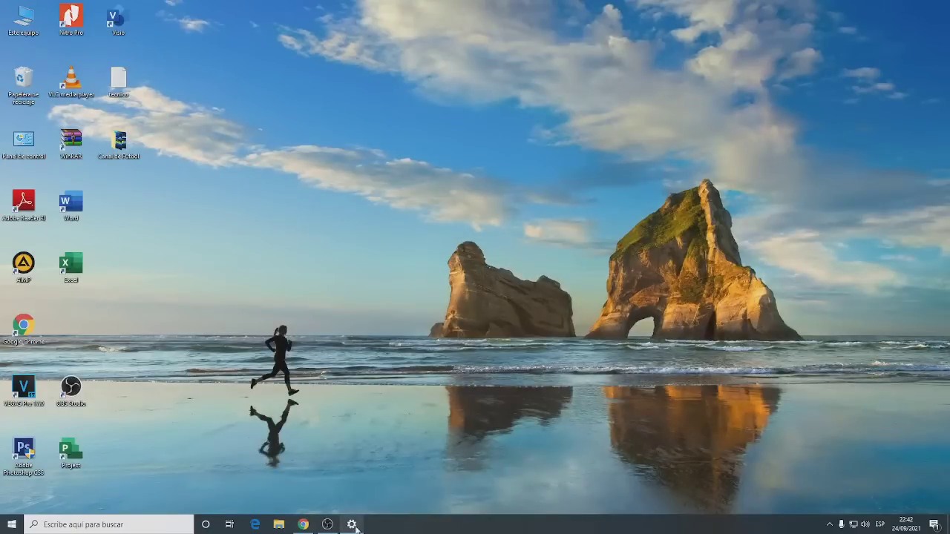
{"action": "mouse_move", "coordinate": [356, 530]}
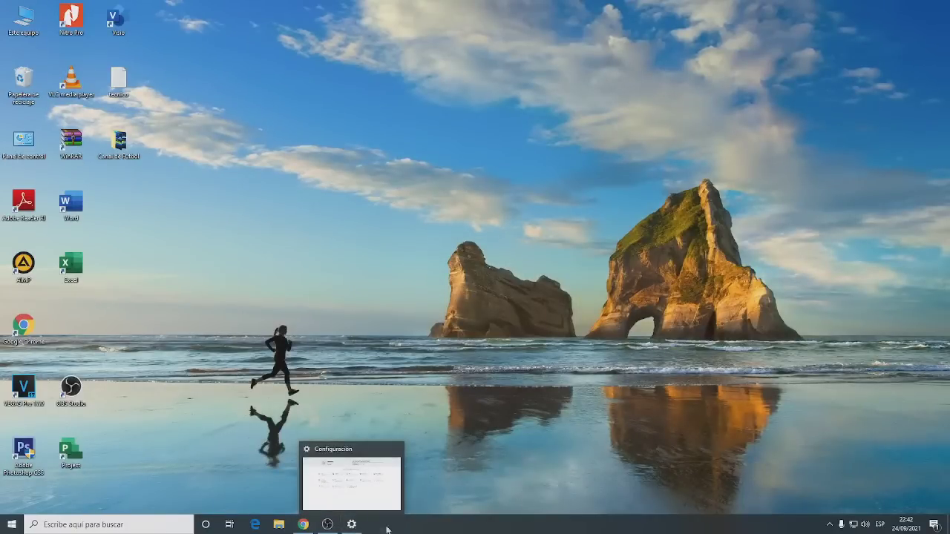
{"action": "left_click", "coordinate": [355, 528]}
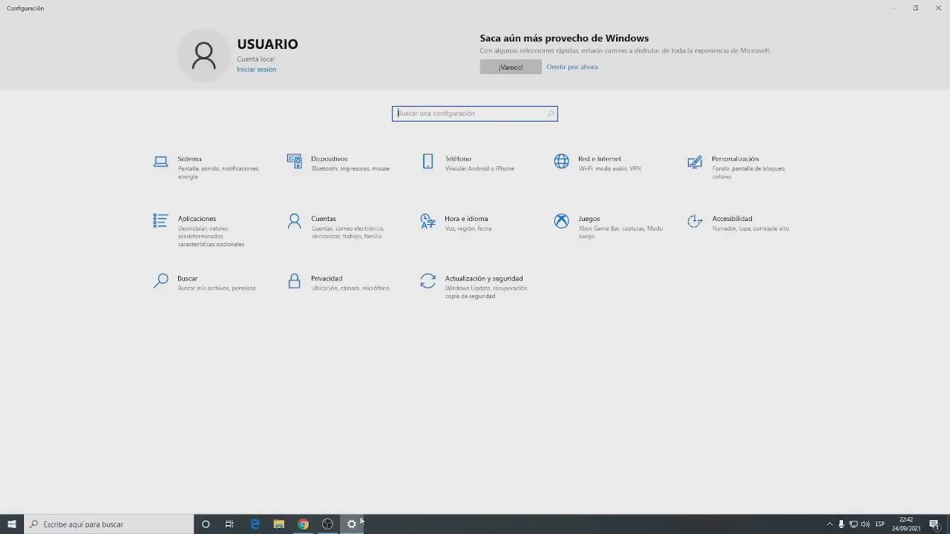
{"action": "left_click", "coordinate": [916, 9]}
{"action": "left_click", "coordinate": [627, 28]}
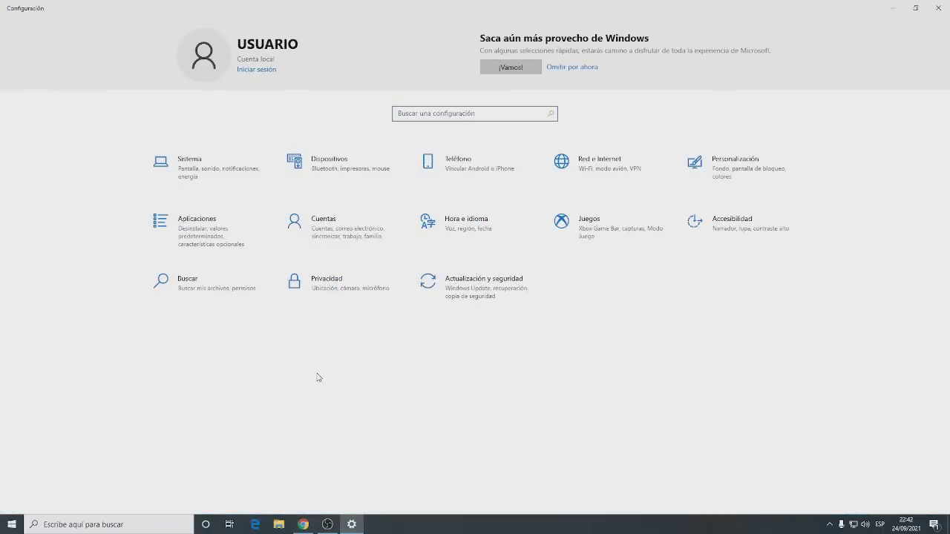
Examine the uninstall options for Adobe Photoshop CS6 and Microsoft Office Profesional Plus 2019 among the installed applications, and close the settings.
{"action": "left_click", "coordinate": [206, 233]}
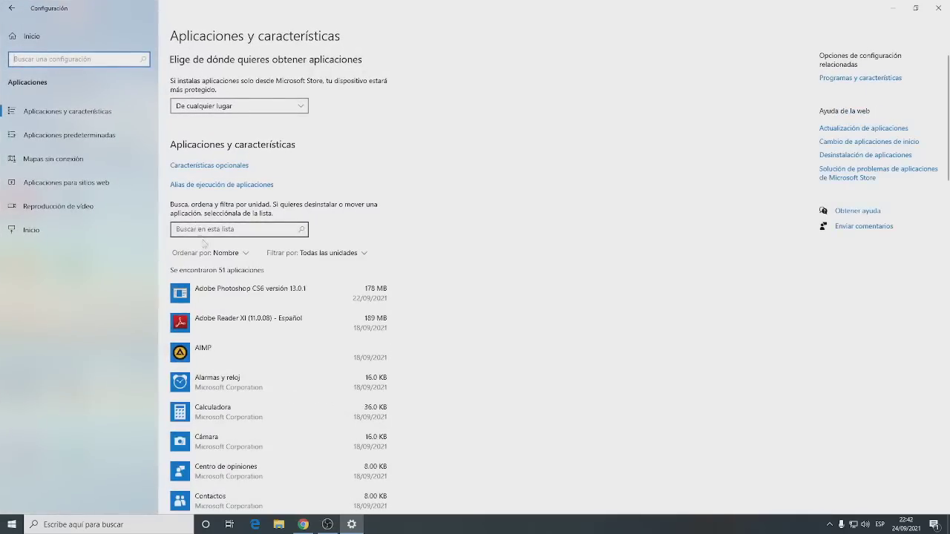
{"action": "left_click", "coordinate": [256, 295]}
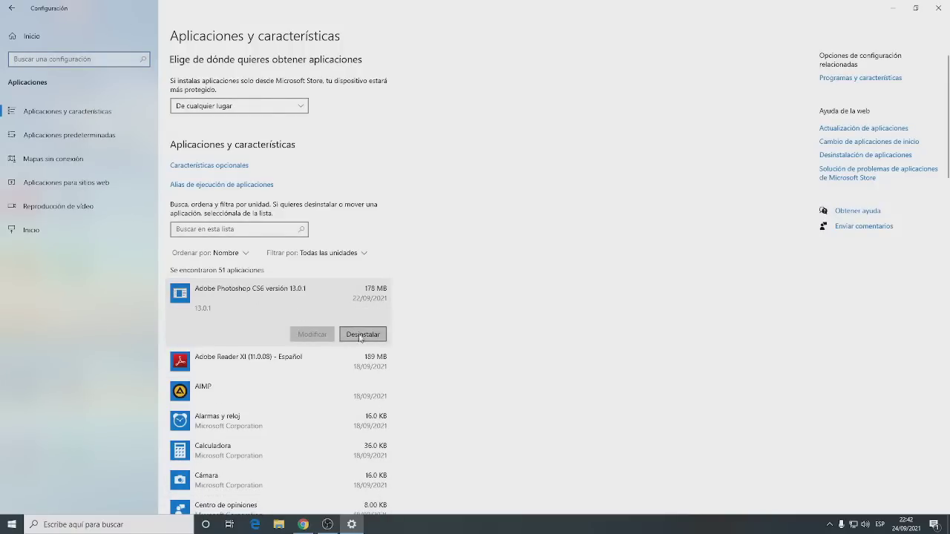
{"action": "scroll", "coordinate": [241, 396], "scroll_direction": "down", "scroll_amount": 8}
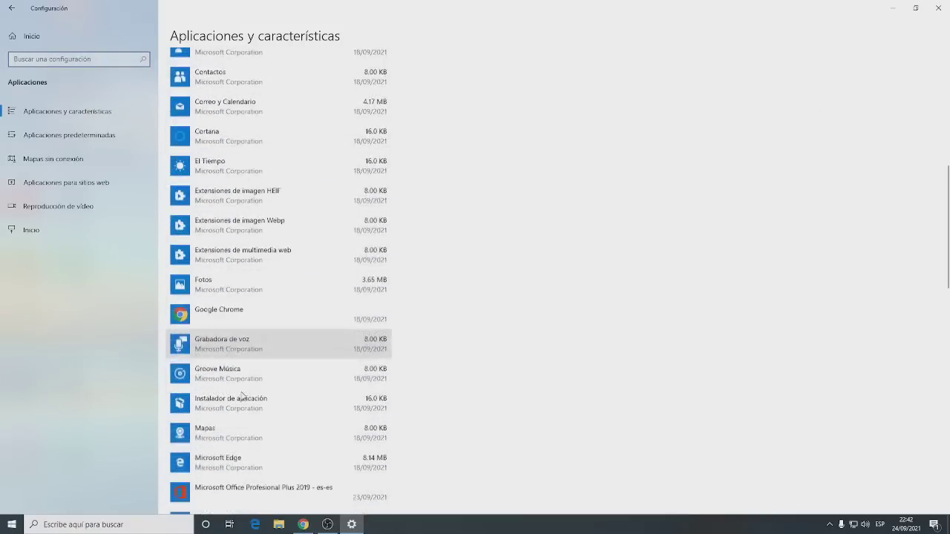
{"action": "scroll", "coordinate": [241, 396], "scroll_direction": "down", "scroll_amount": 2}
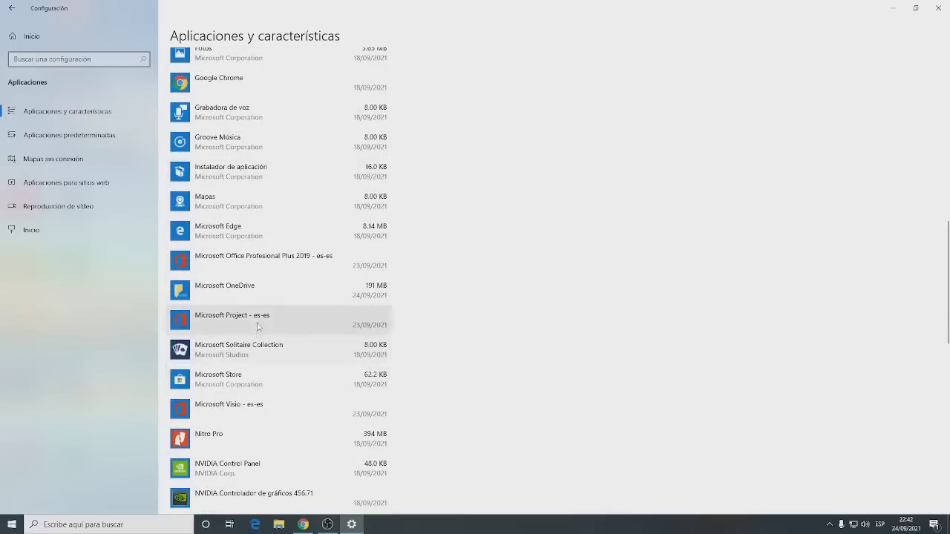
{"action": "left_click", "coordinate": [262, 262]}
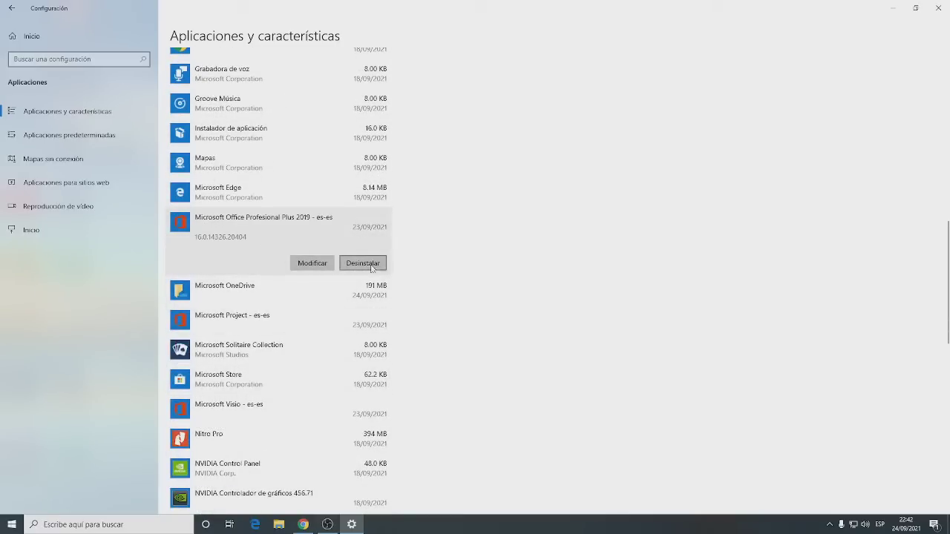
{"action": "left_click", "coordinate": [939, 8]}
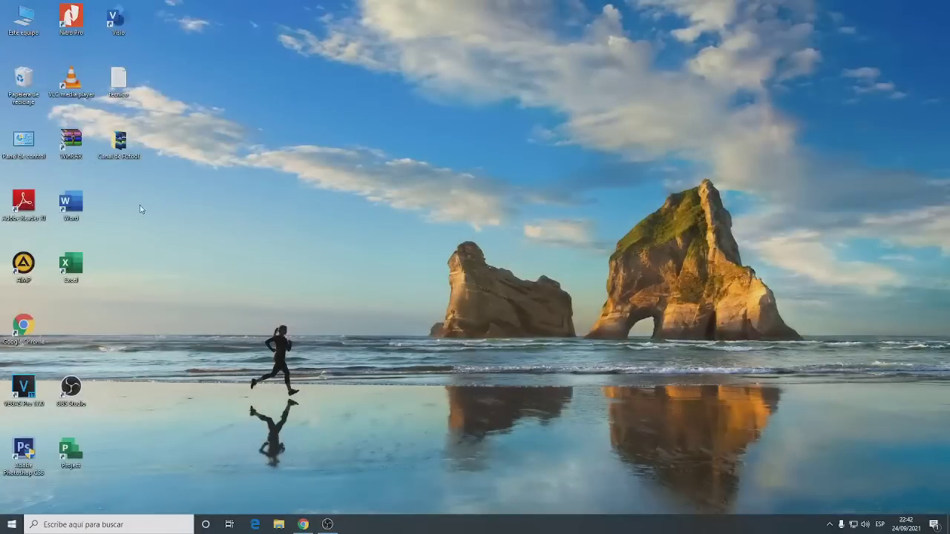
Open the file location of PowerPoint from the recently added programs in the Start menu.
{"action": "left_click_drag", "start_coordinate": [66, 189], "coordinate": [101, 324]}
{"action": "left_click", "coordinate": [11, 528]}
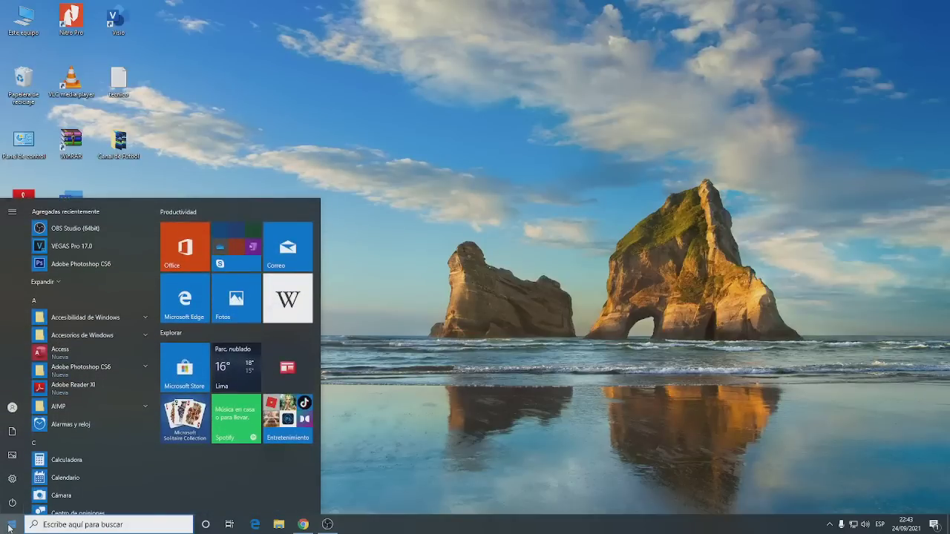
{"action": "left_click", "coordinate": [59, 282]}
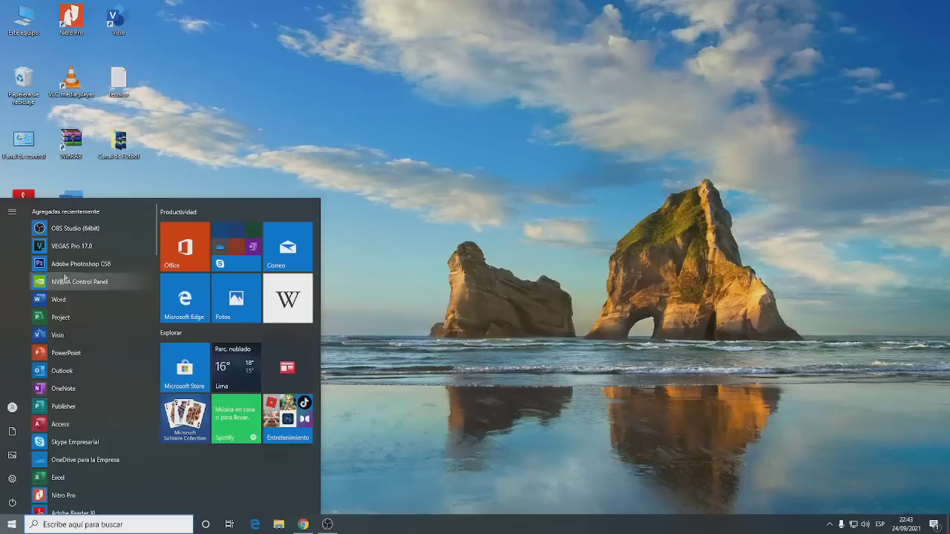
{"action": "right_click", "coordinate": [67, 353]}
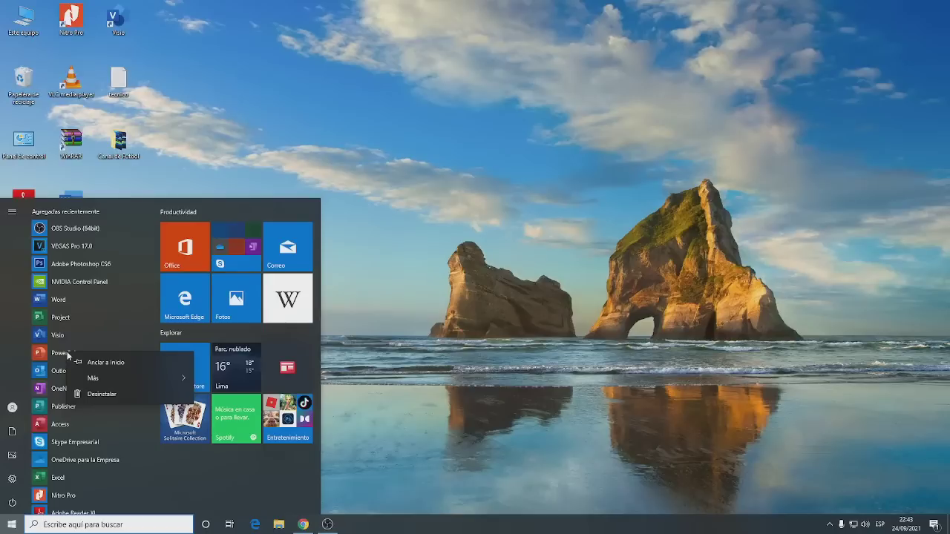
{"action": "mouse_move", "coordinate": [109, 381]}
{"action": "mouse_move", "coordinate": [138, 381]}
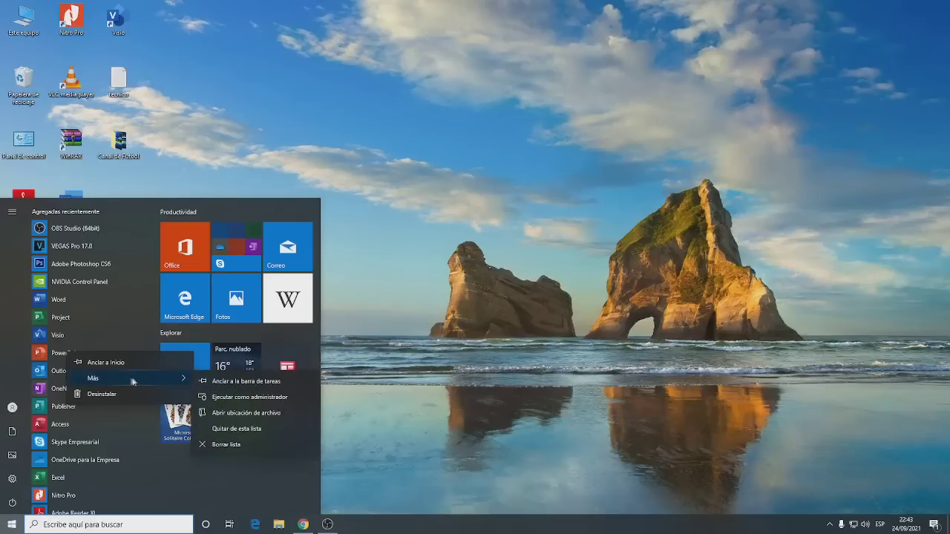
{"action": "left_click", "coordinate": [244, 413]}
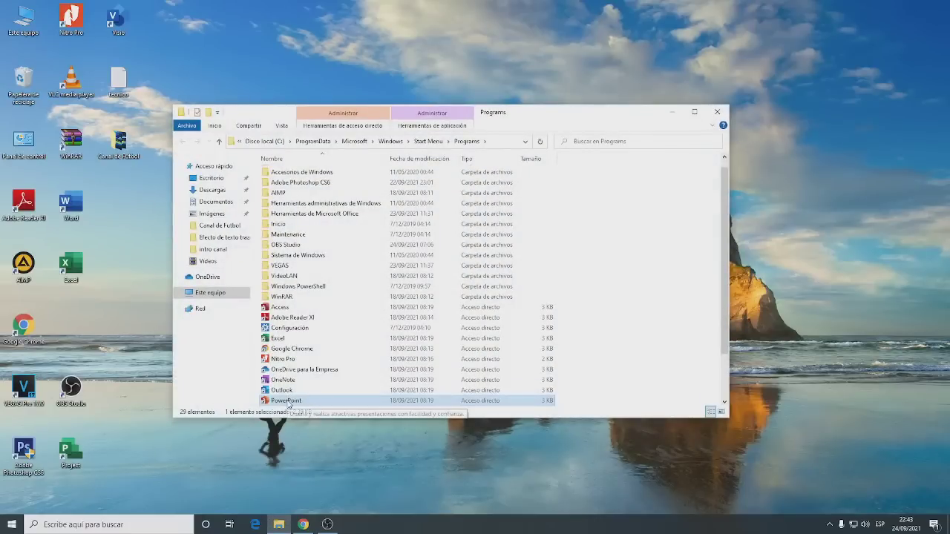
Create a PowerPoint shortcut on the desktop from the Programs folder and close the folder window.
{"action": "right_click", "coordinate": [289, 402]}
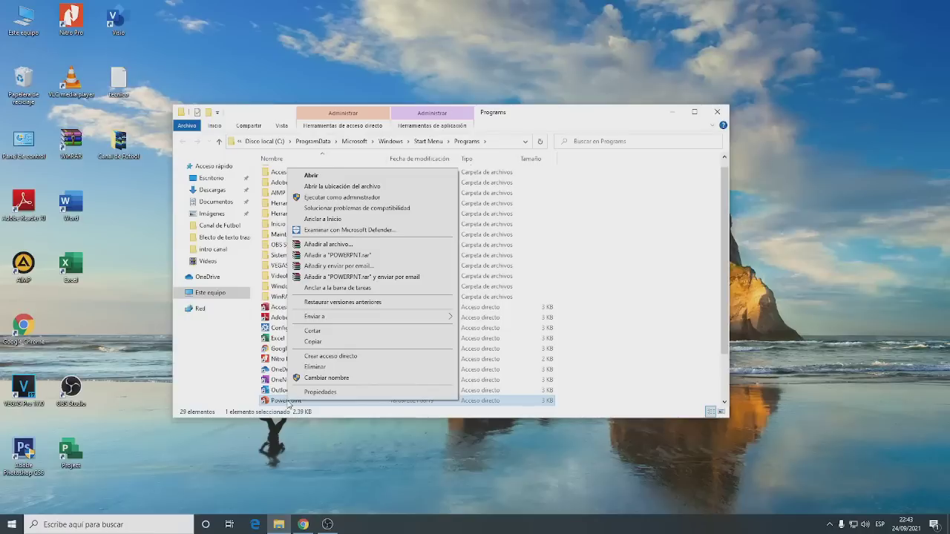
{"action": "left_click", "coordinate": [330, 357]}
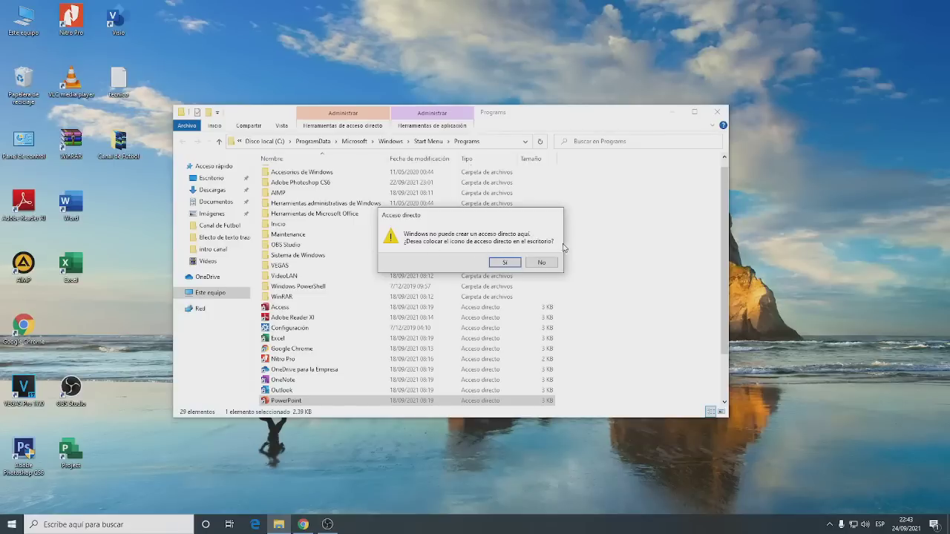
{"action": "left_click", "coordinate": [505, 263]}
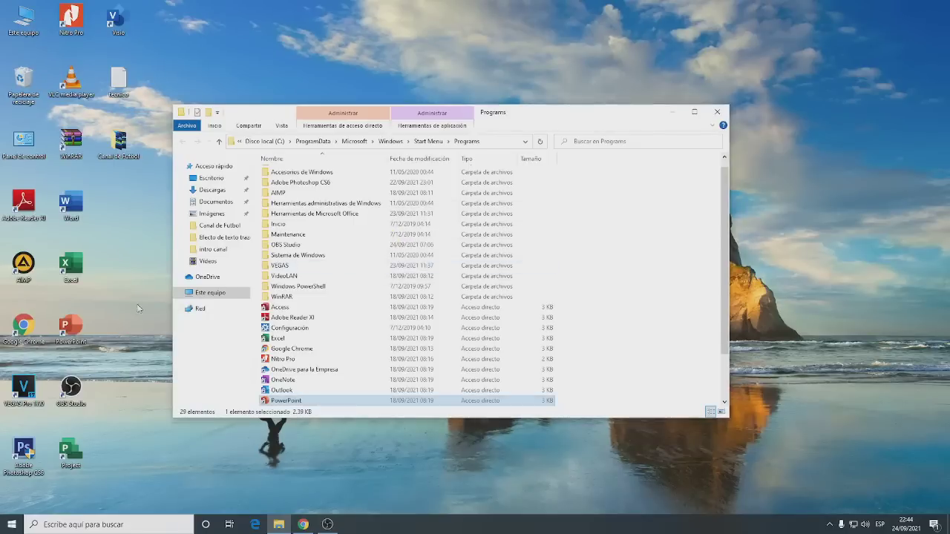
{"action": "left_click", "coordinate": [73, 334]}
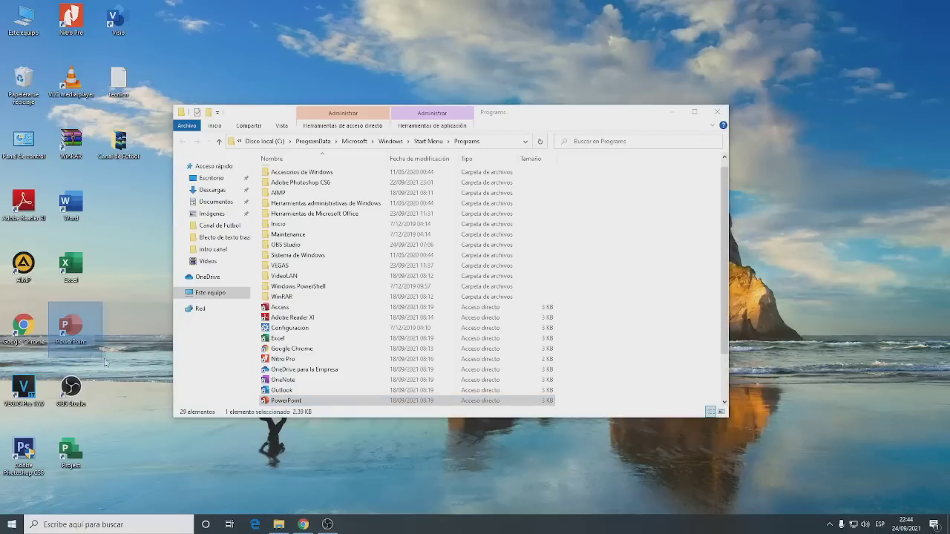
{"action": "left_click", "coordinate": [717, 112]}
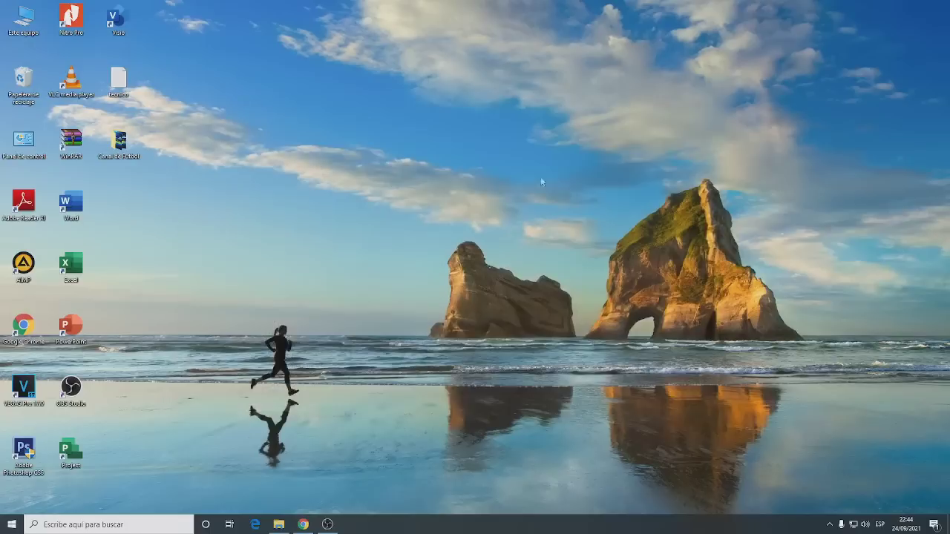
Try a screen resolution of 1152 × 864 in the display settings and revert the change.
{"action": "right_click", "coordinate": [357, 235]}
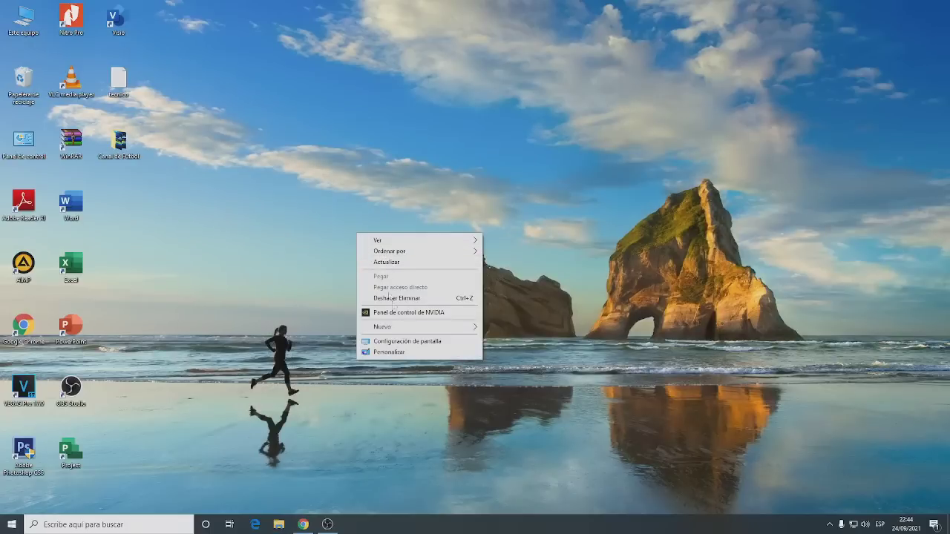
{"action": "mouse_move", "coordinate": [409, 328]}
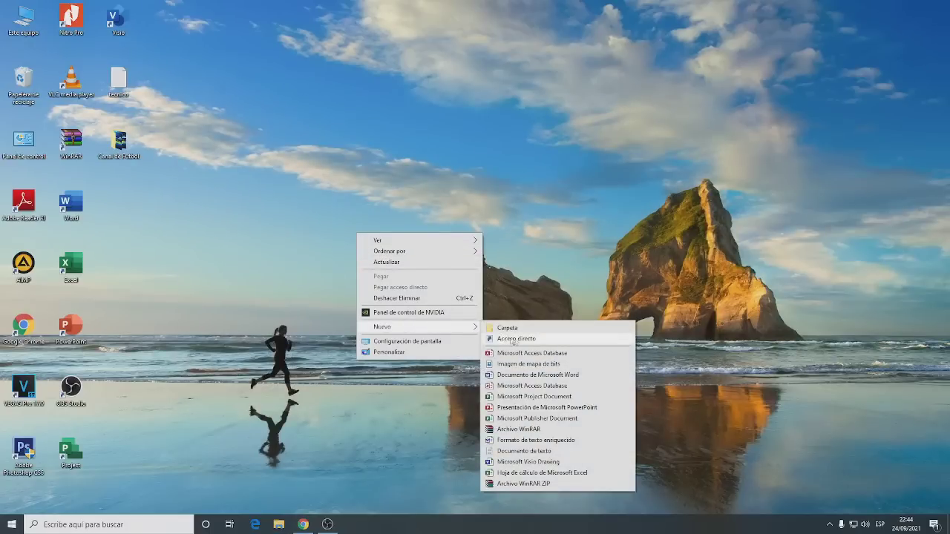
{"action": "right_click", "coordinate": [412, 210]}
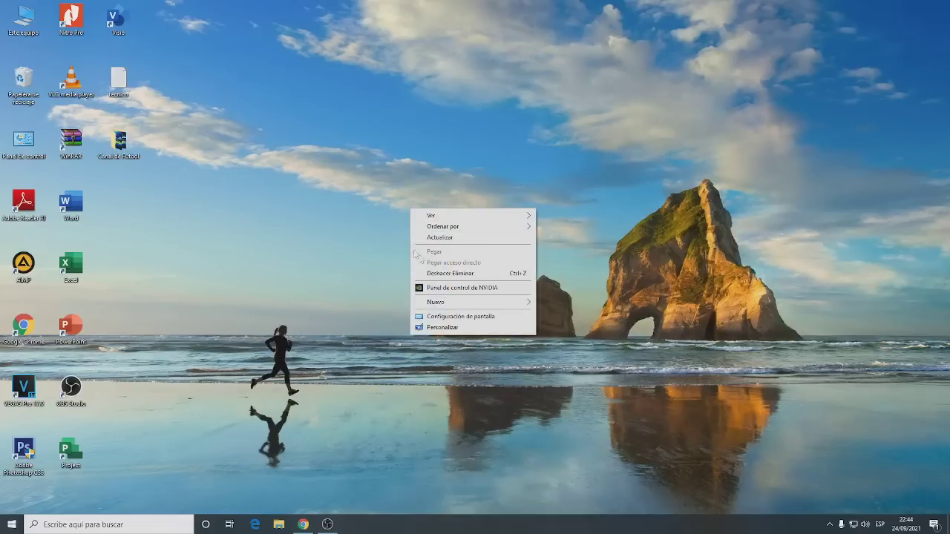
{"action": "left_click", "coordinate": [459, 318]}
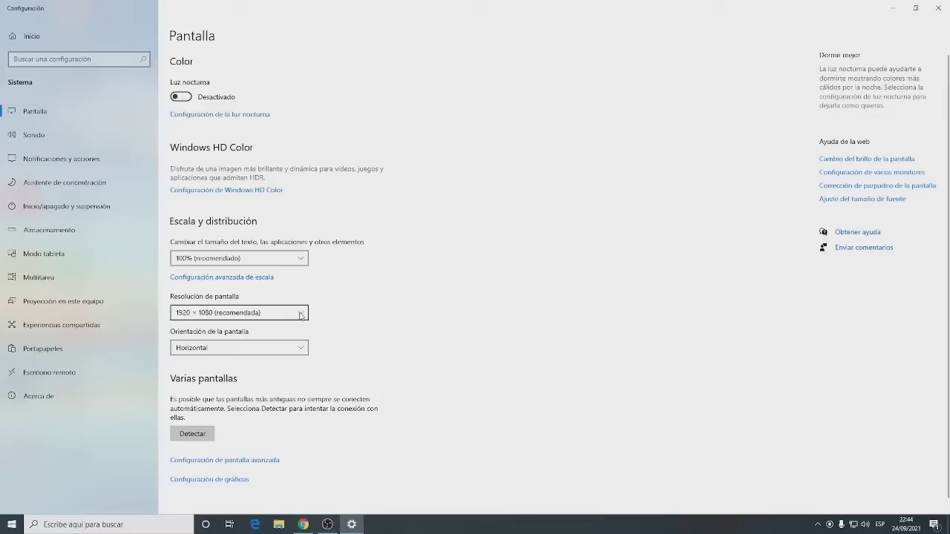
{"action": "left_click", "coordinate": [300, 317]}
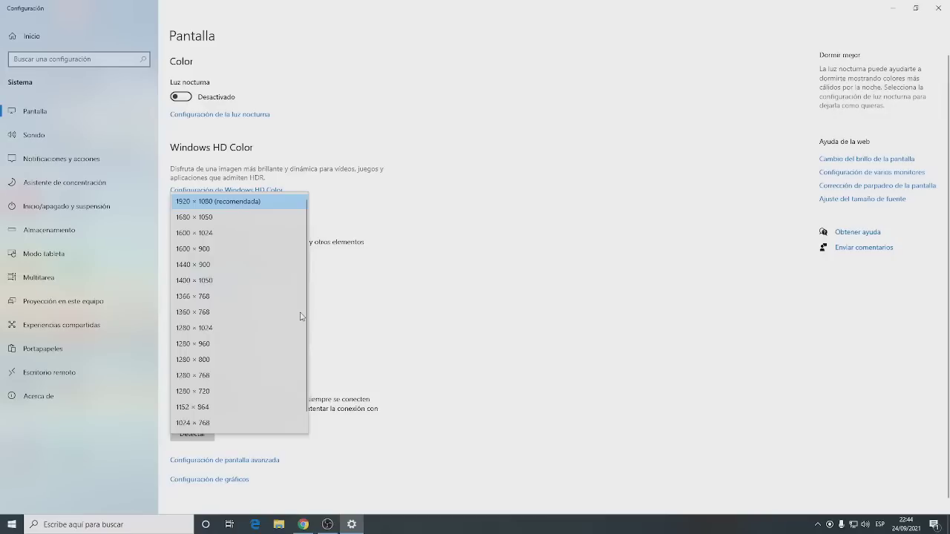
{"action": "left_click", "coordinate": [198, 407]}
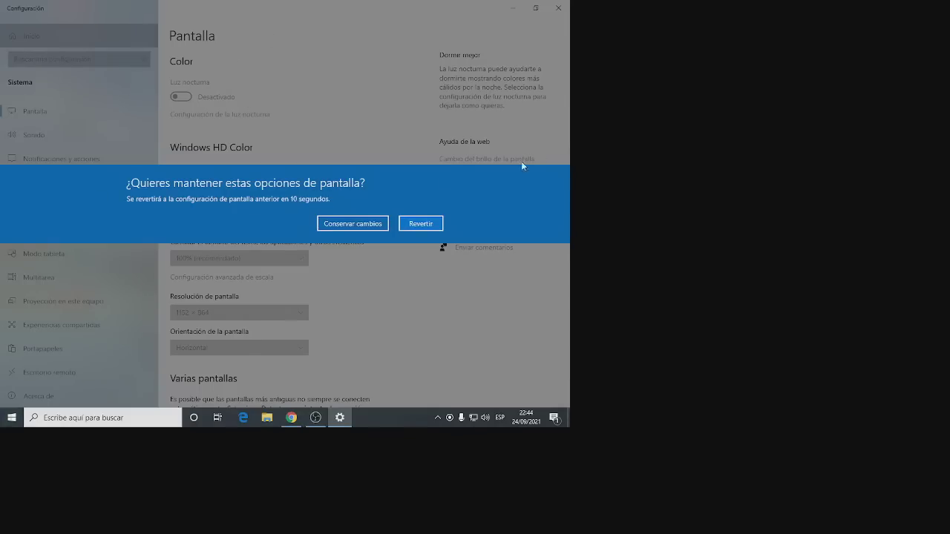
{"action": "left_click", "coordinate": [423, 230]}
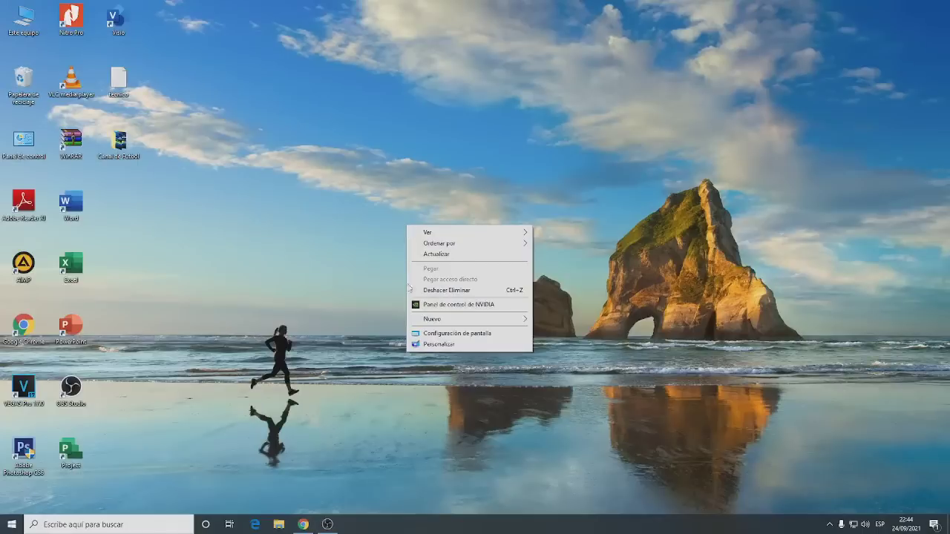
Restore the personalization window to a smaller size and set the grey rock face image as the desktop background.
{"action": "left_click", "coordinate": [438, 345]}
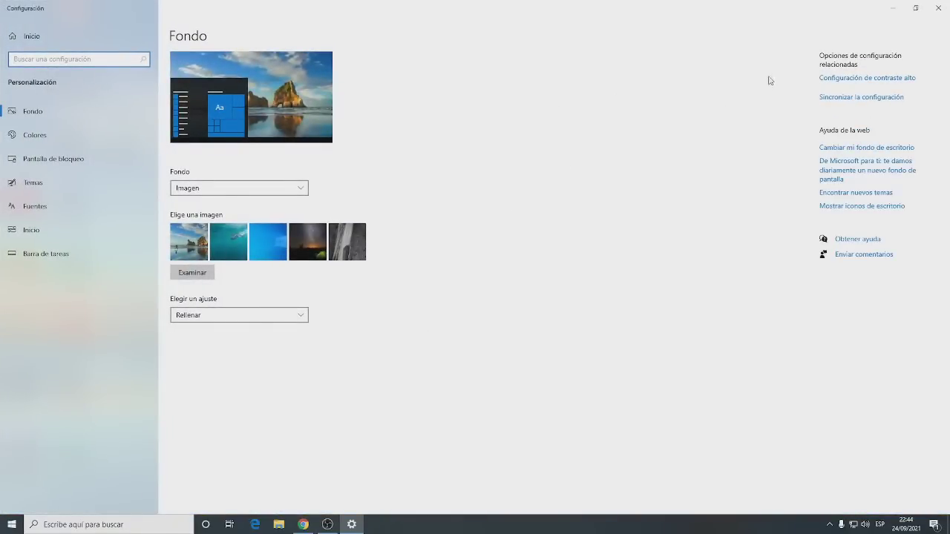
{"action": "left_click", "coordinate": [916, 7]}
{"action": "left_click", "coordinate": [615, 271]}
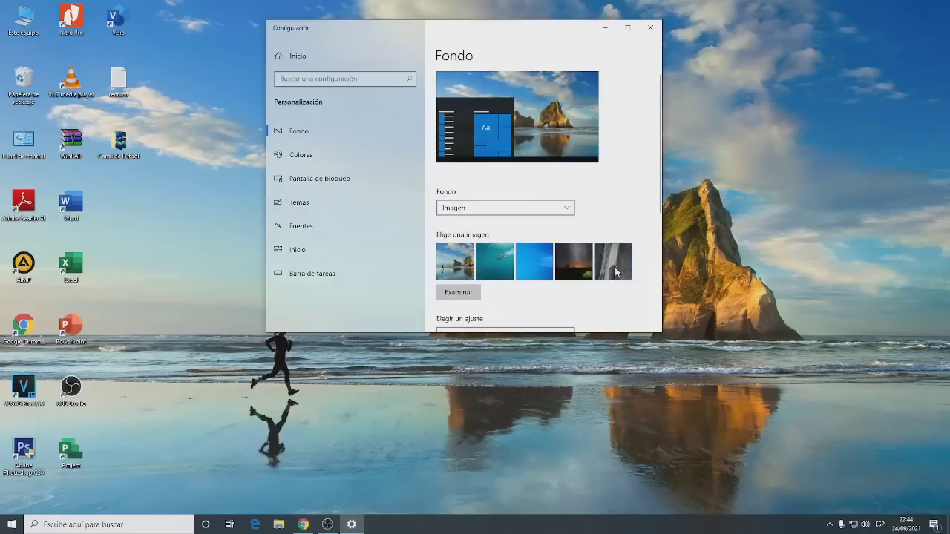
Review the Start menu (Inicio) personalization options, including which folders can appear in Start.
{"action": "left_click", "coordinate": [369, 255]}
{"action": "scroll", "coordinate": [571, 253], "scroll_direction": "down", "scroll_amount": 2}
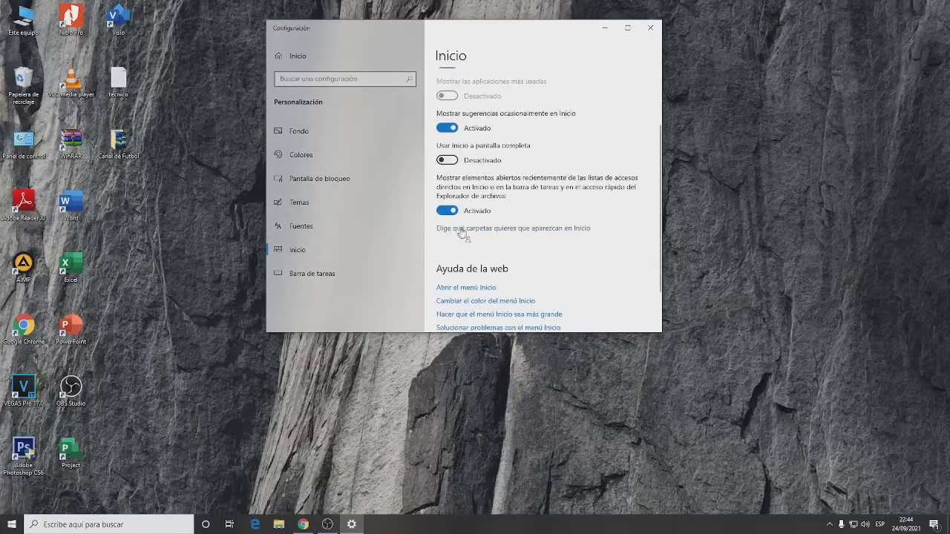
{"action": "left_click", "coordinate": [528, 230]}
{"action": "scroll", "coordinate": [383, 254], "scroll_direction": "down", "scroll_amount": 1}
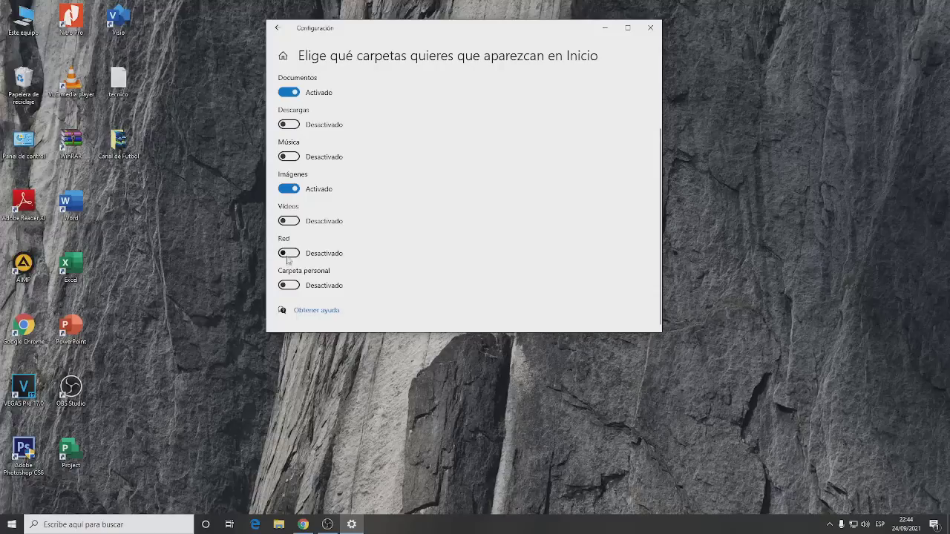
{"action": "scroll", "coordinate": [289, 256], "scroll_direction": "up", "scroll_amount": 2}
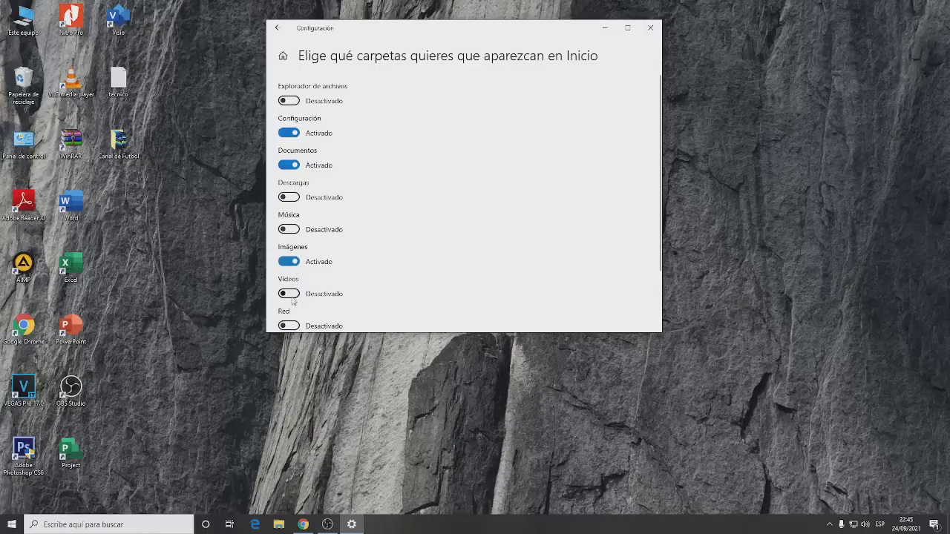
{"action": "scroll", "coordinate": [292, 296], "scroll_direction": "down", "scroll_amount": 2}
{"action": "scroll", "coordinate": [292, 296], "scroll_direction": "up", "scroll_amount": 2}
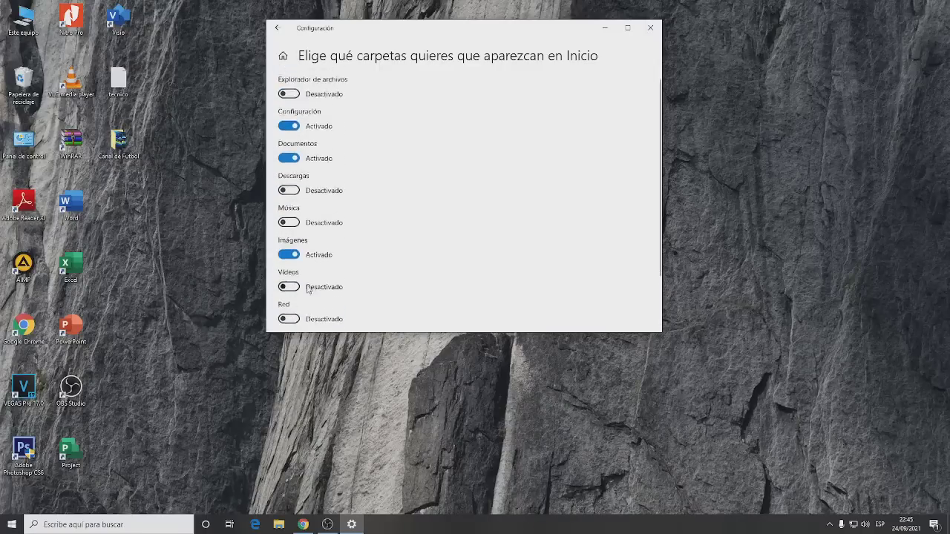
{"action": "left_click", "coordinate": [276, 27]}
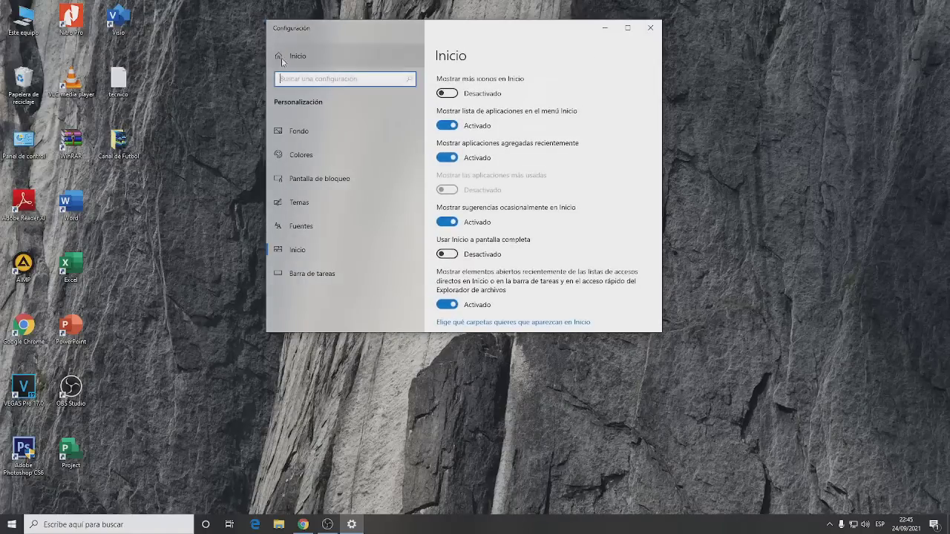
{"action": "scroll", "coordinate": [525, 253], "scroll_direction": "down", "scroll_amount": 1}
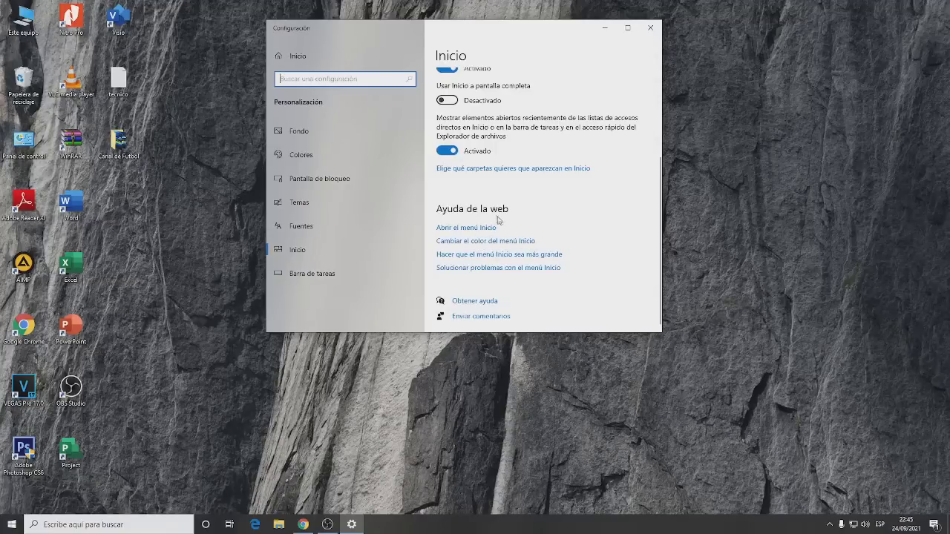
Review the personalization options for the taskbar (Barra de tareas), fonts (Fuentes) and themes (Temas).
{"action": "left_click", "coordinate": [320, 274]}
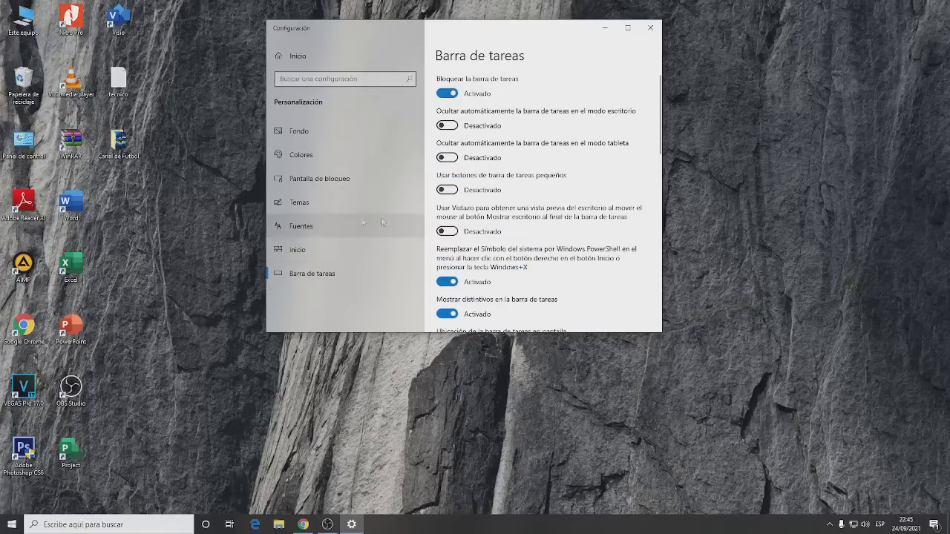
{"action": "left_click", "coordinate": [311, 227]}
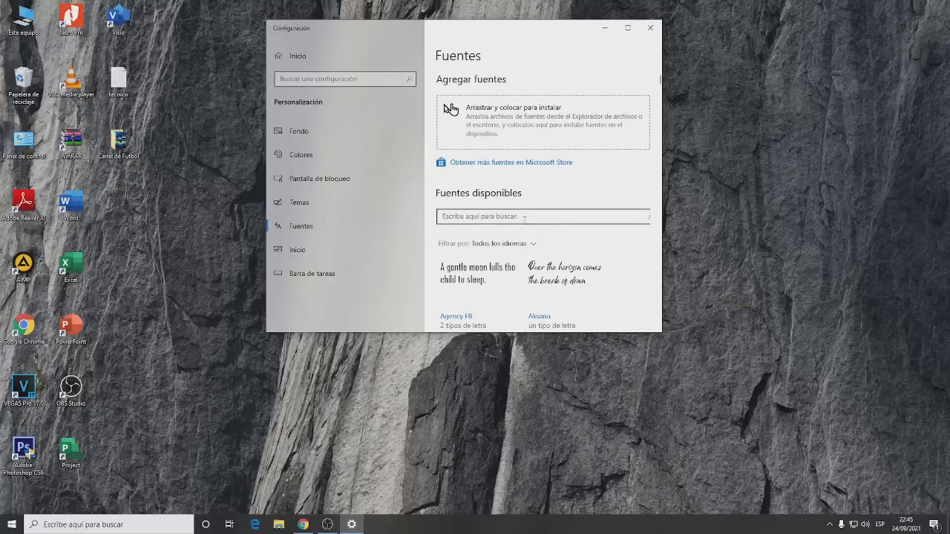
{"action": "scroll", "coordinate": [523, 285], "scroll_direction": "down", "scroll_amount": 1}
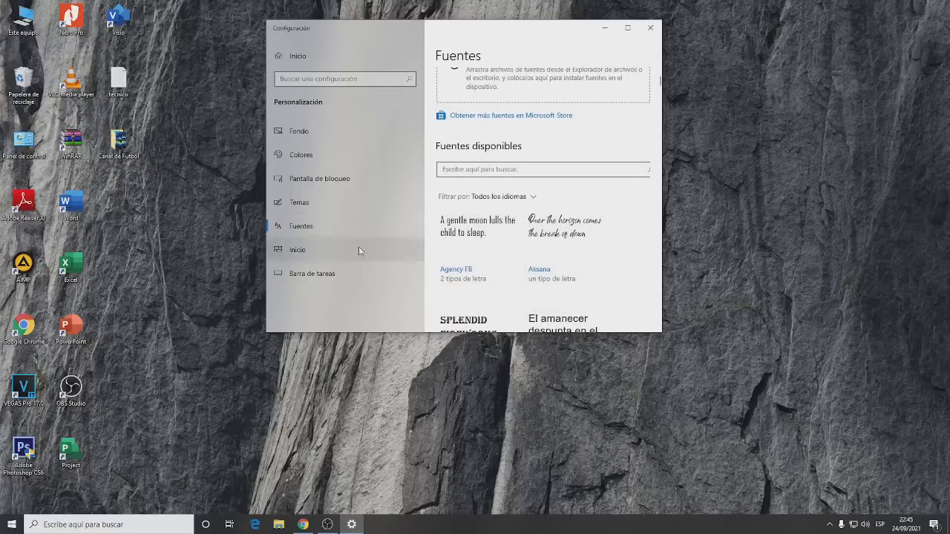
{"action": "left_click", "coordinate": [312, 202]}
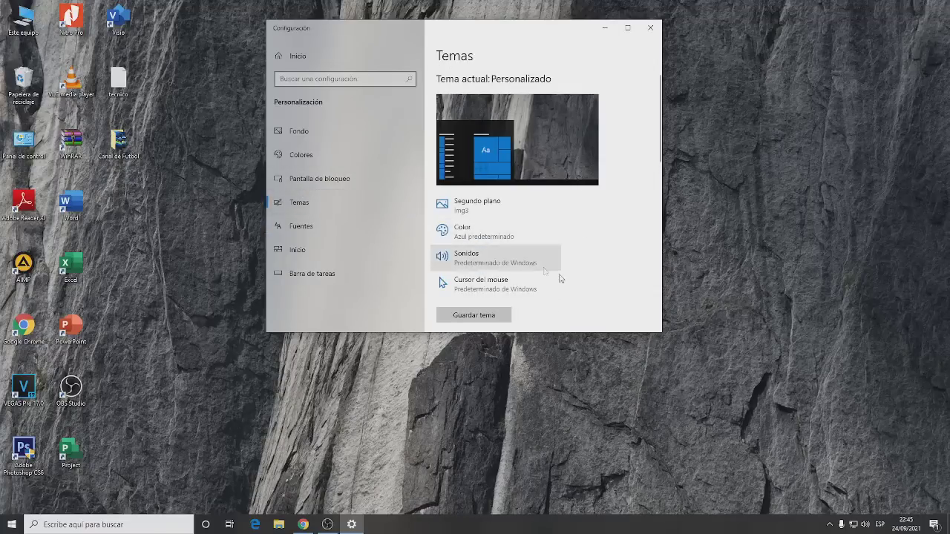
{"action": "scroll", "coordinate": [573, 254], "scroll_direction": "down", "scroll_amount": 2}
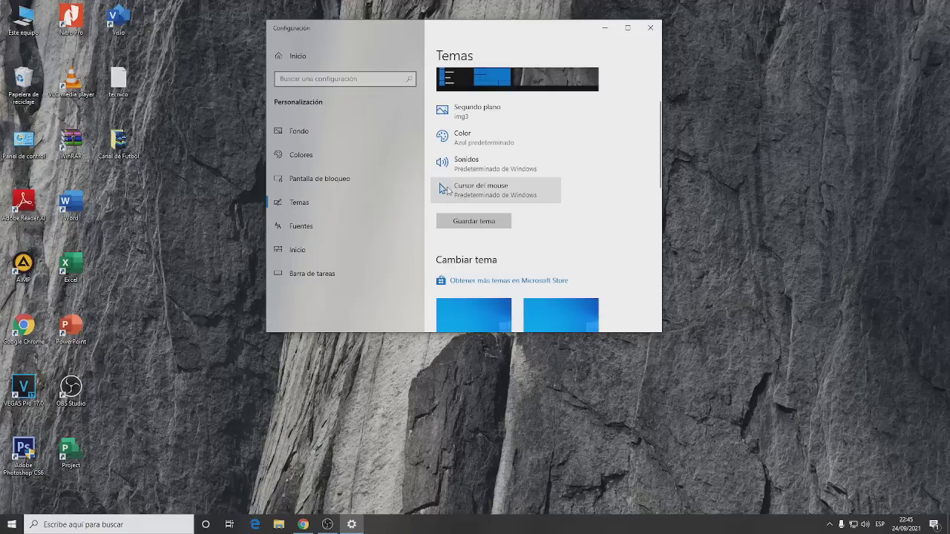
Review the mouse cursor's pointer, button and pointer-movement properties from the theme options, closing the properties and Settings windows when finished.
{"action": "left_click", "coordinate": [476, 195]}
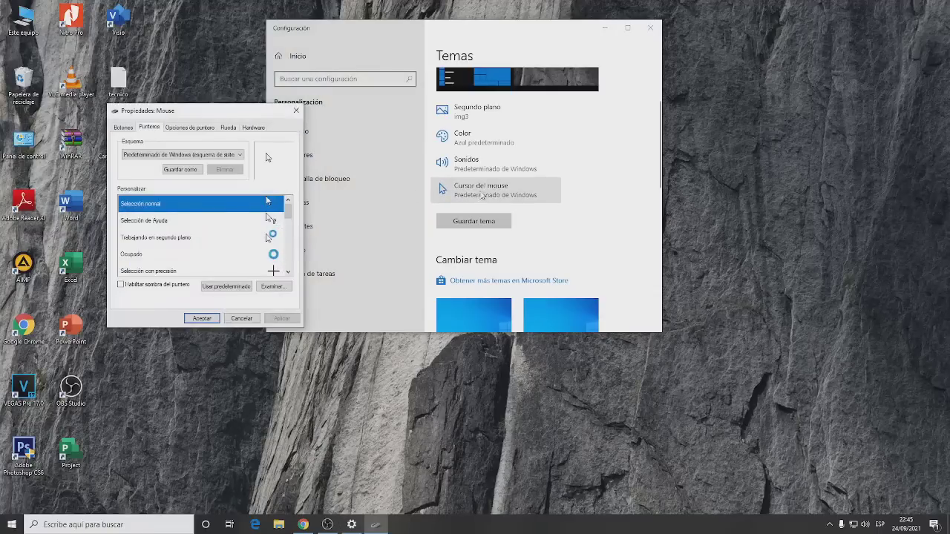
{"action": "scroll", "coordinate": [200, 239], "scroll_direction": "down", "scroll_amount": 3}
{"action": "scroll", "coordinate": [200, 239], "scroll_direction": "up", "scroll_amount": 4}
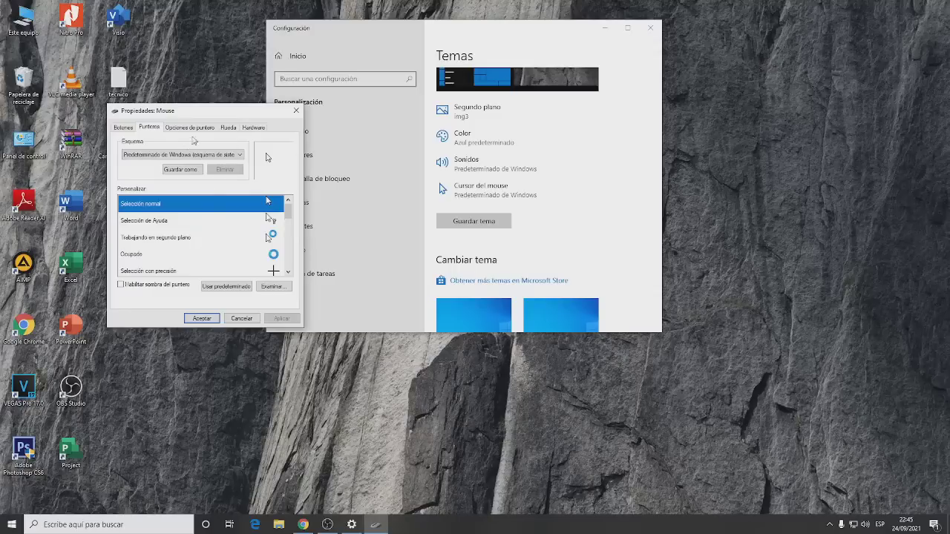
{"action": "left_click", "coordinate": [123, 129]}
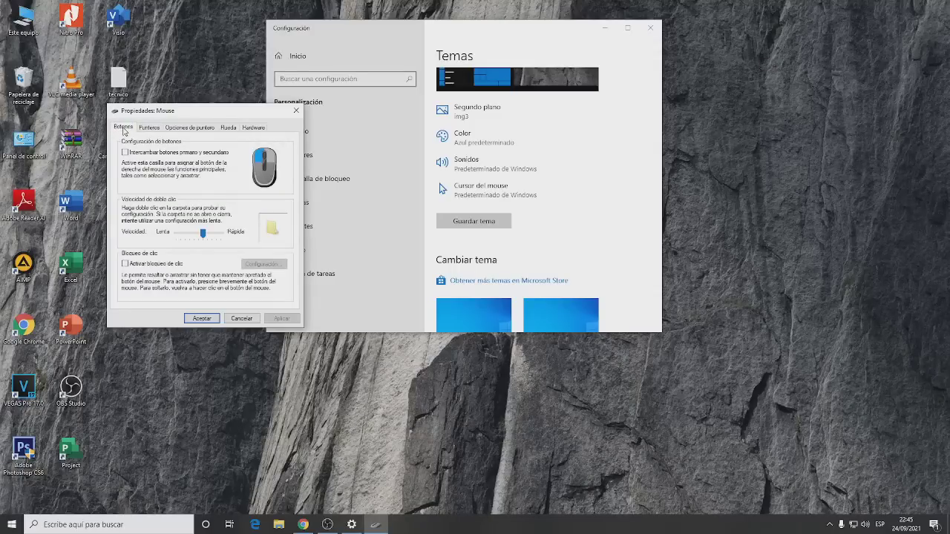
{"action": "left_click_drag", "start_coordinate": [216, 115], "coordinate": [380, 224]}
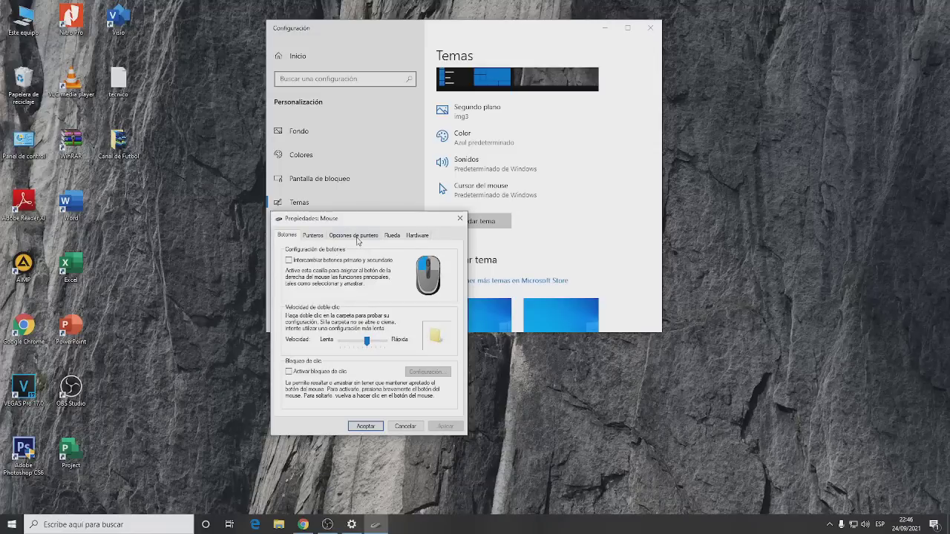
{"action": "left_click", "coordinate": [357, 239]}
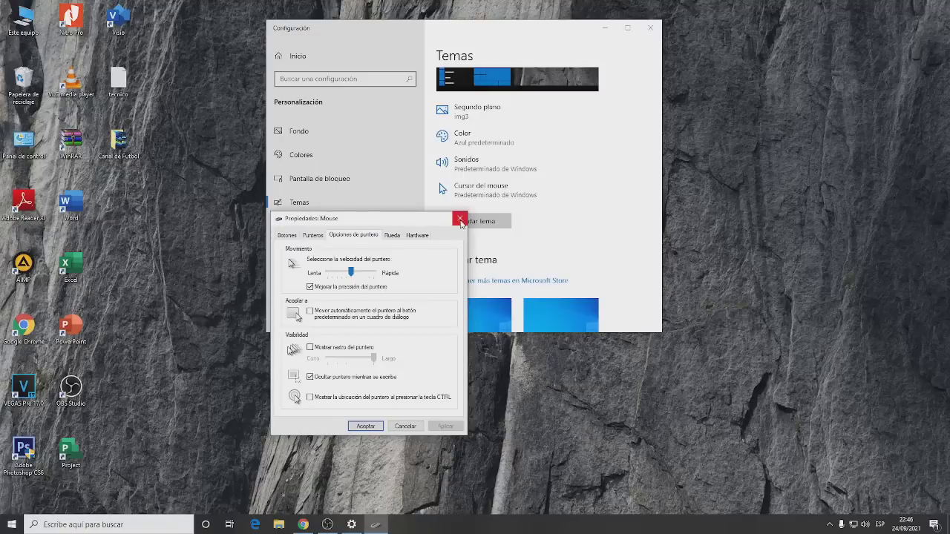
{"action": "left_click", "coordinate": [460, 221]}
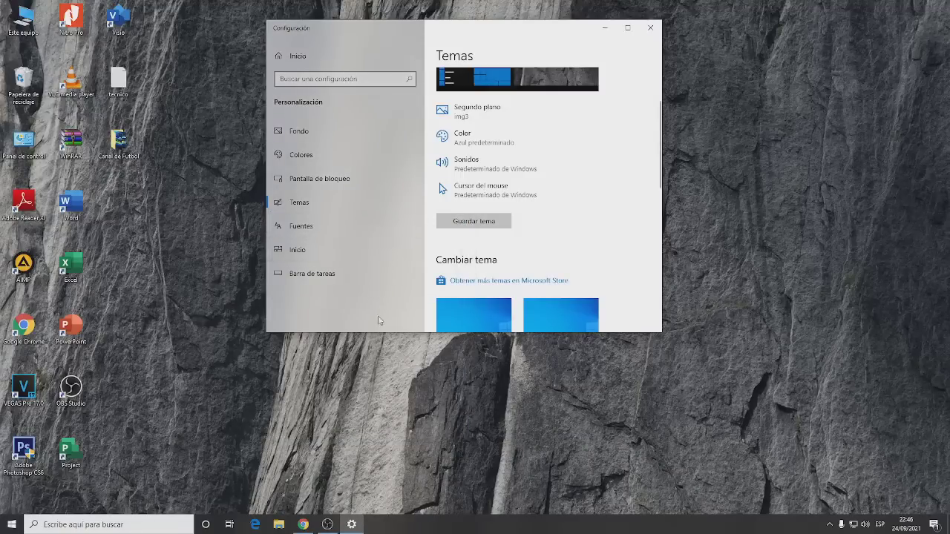
{"action": "left_click", "coordinate": [650, 28]}
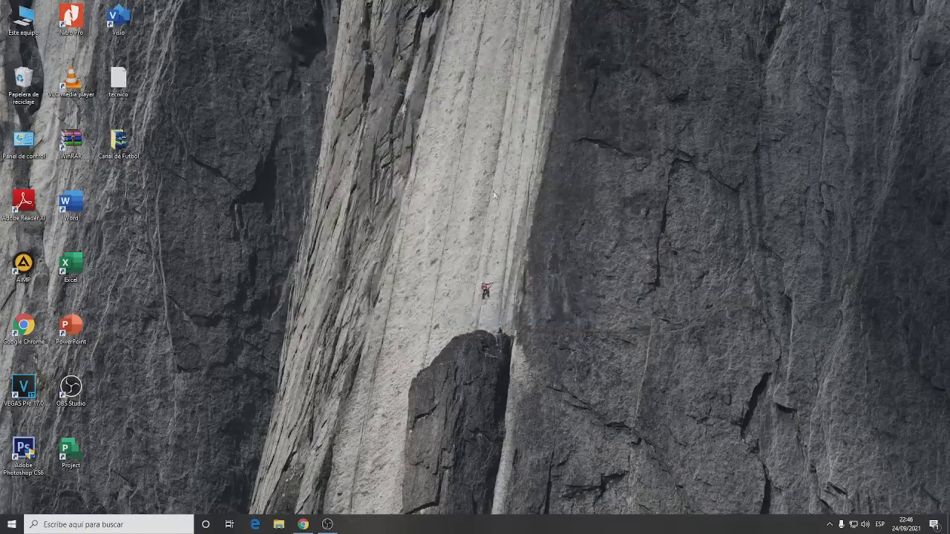
Refresh the desktop several times in a row.
{"action": "right_click", "coordinate": [411, 244]}
{"action": "left_click", "coordinate": [440, 273]}
{"action": "right_click", "coordinate": [431, 263]}
{"action": "left_click", "coordinate": [445, 292]}
{"action": "right_click", "coordinate": [406, 233]}
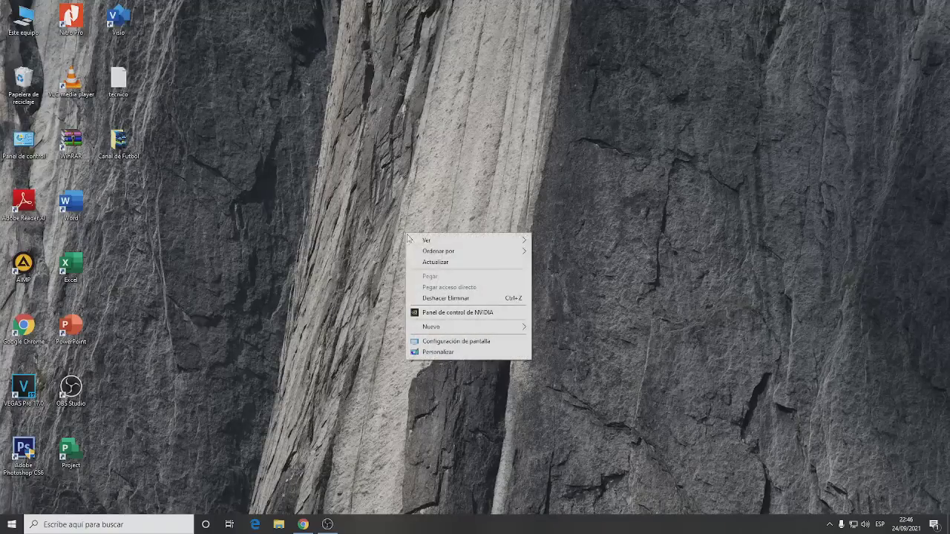
{"action": "left_click", "coordinate": [440, 267]}
Select all desktop icons as a group, clear the selection and refresh the desktop once more.
{"action": "left_click_drag", "start_coordinate": [119, 480], "coordinate": [9, 4]}
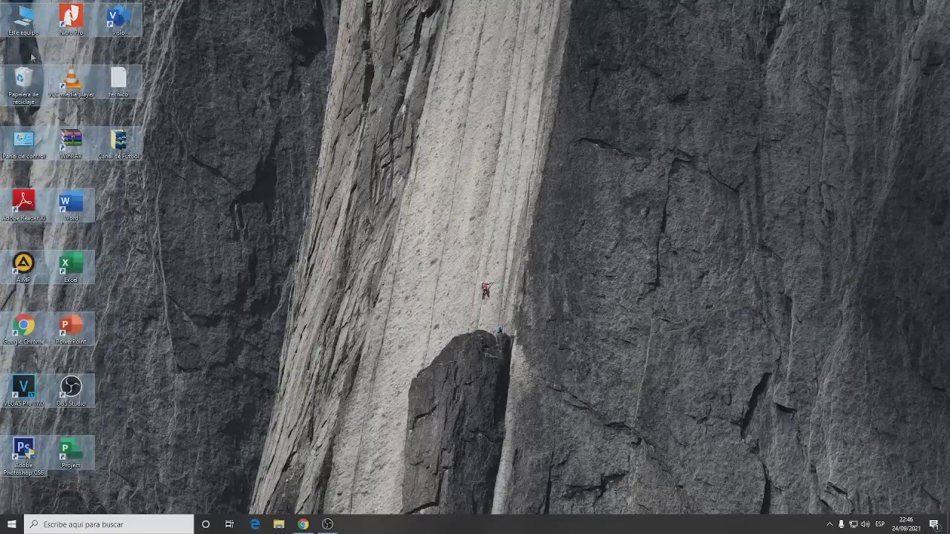
{"action": "left_click", "coordinate": [211, 381]}
{"action": "left_click_drag", "start_coordinate": [137, 488], "coordinate": [7, 4]}
{"action": "left_click", "coordinate": [190, 173]}
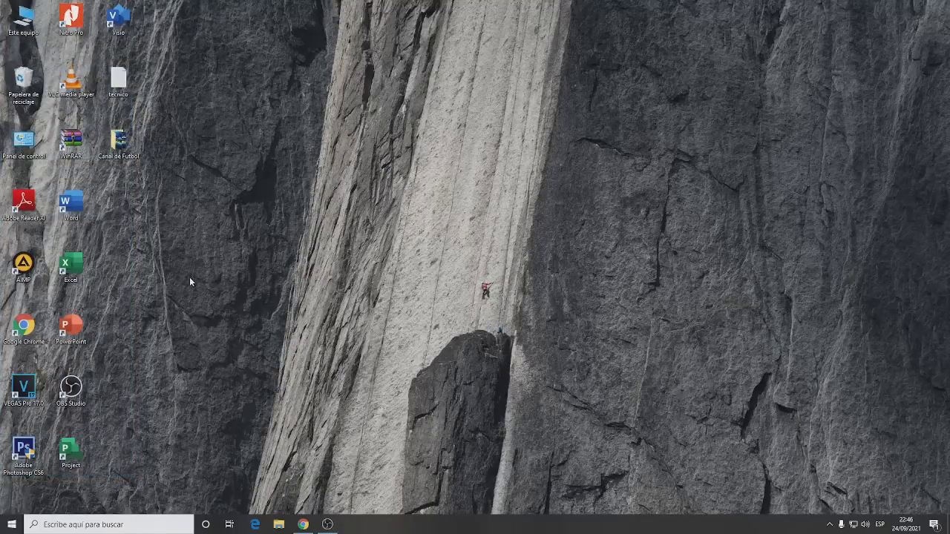
{"action": "right_click", "coordinate": [203, 152]}
{"action": "left_click", "coordinate": [246, 183]}
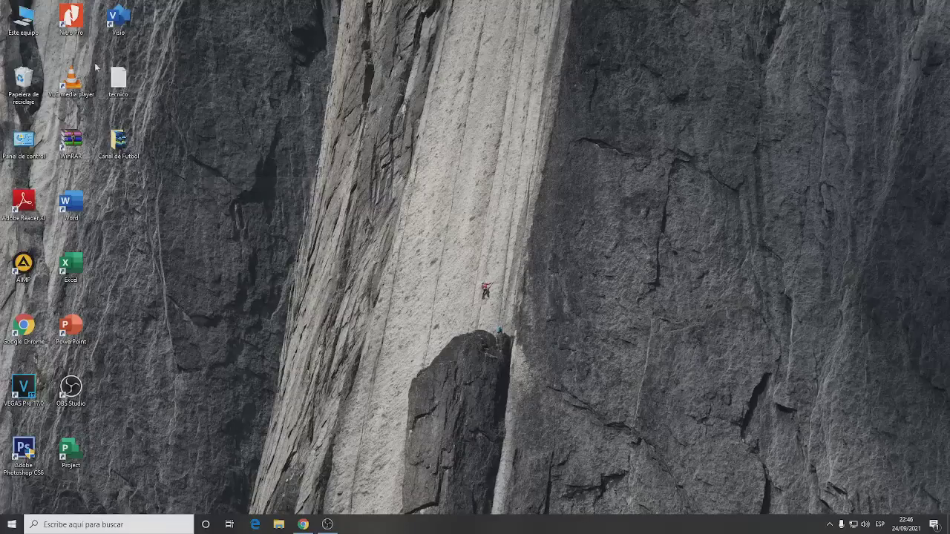
Open the computer management console for Este equipo, maximize it and widen its tree pane until the full entry names fit.
{"action": "right_click", "coordinate": [25, 23]}
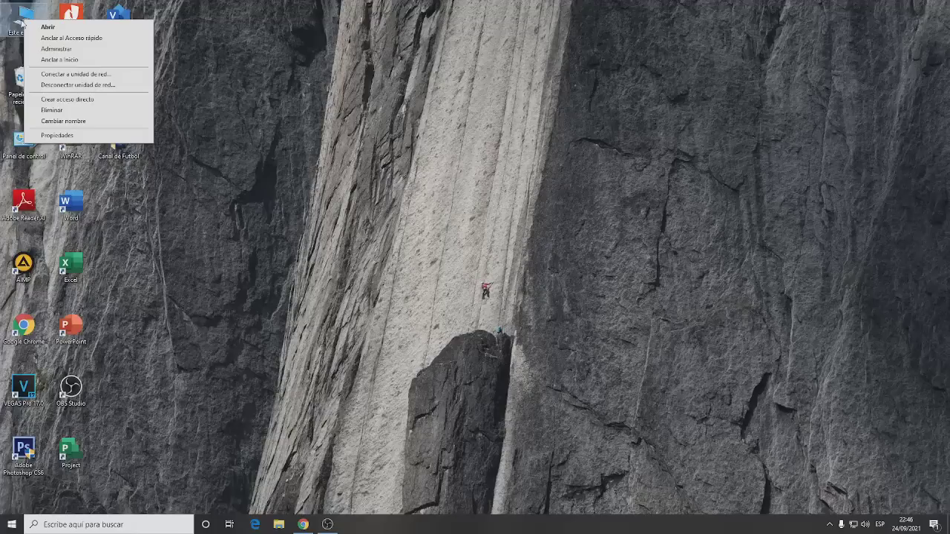
{"action": "left_click", "coordinate": [64, 50]}
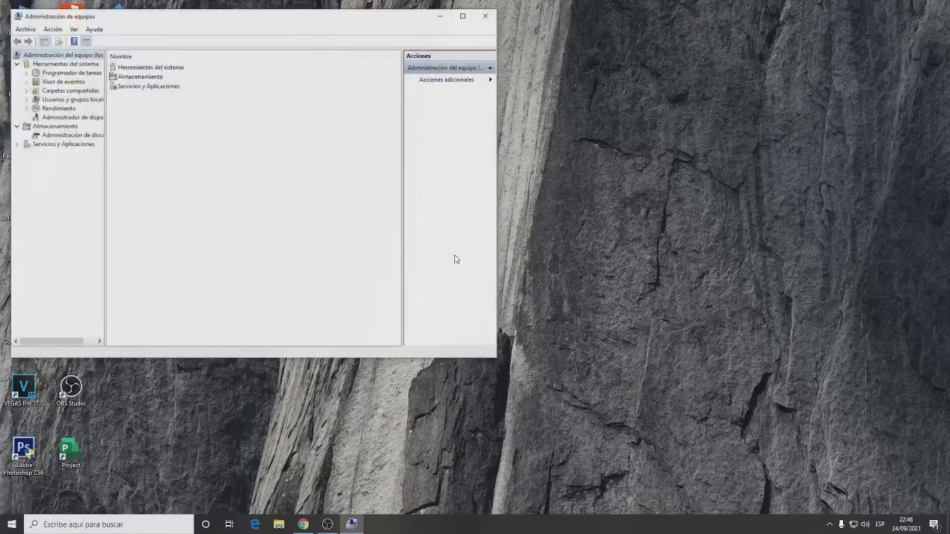
{"action": "left_click_drag", "start_coordinate": [307, 20], "coordinate": [512, 72]}
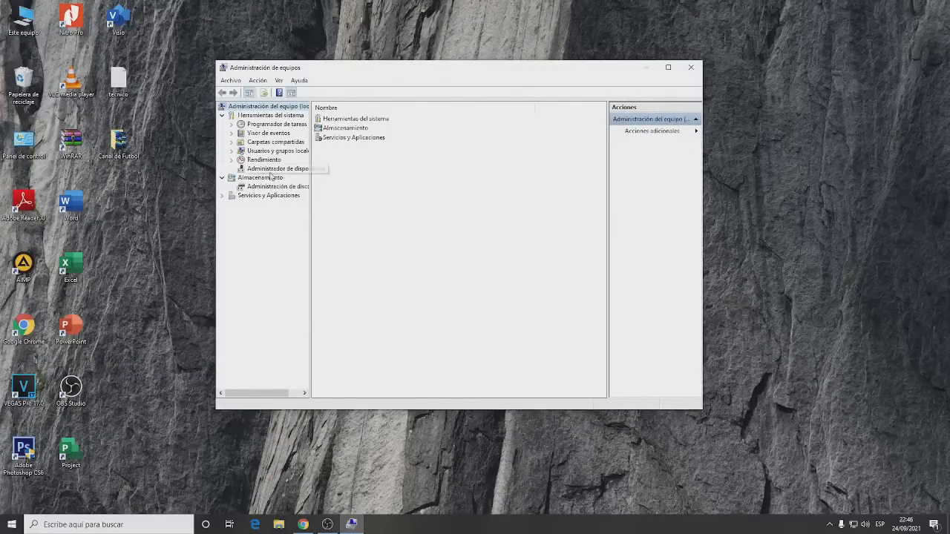
{"action": "left_click", "coordinate": [668, 71]}
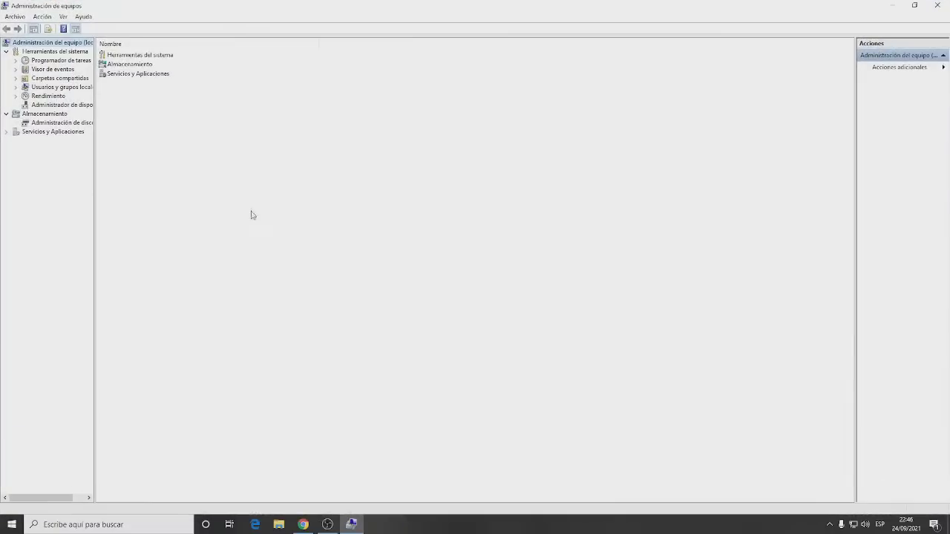
{"action": "left_click_drag", "start_coordinate": [95, 152], "coordinate": [180, 159]}
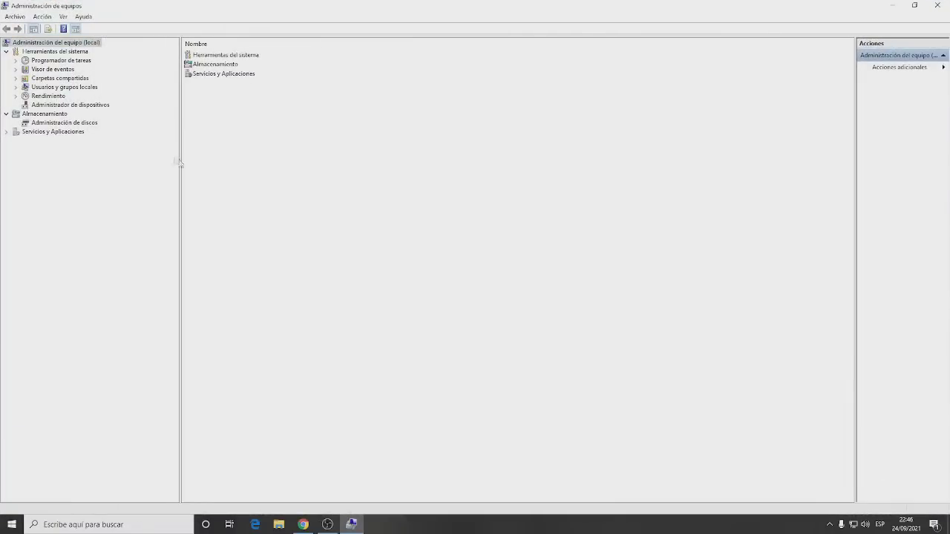
Check the installed graphics card under Adaptadores de pantalla in the device manager and collapse the category.
{"action": "left_click", "coordinate": [93, 106]}
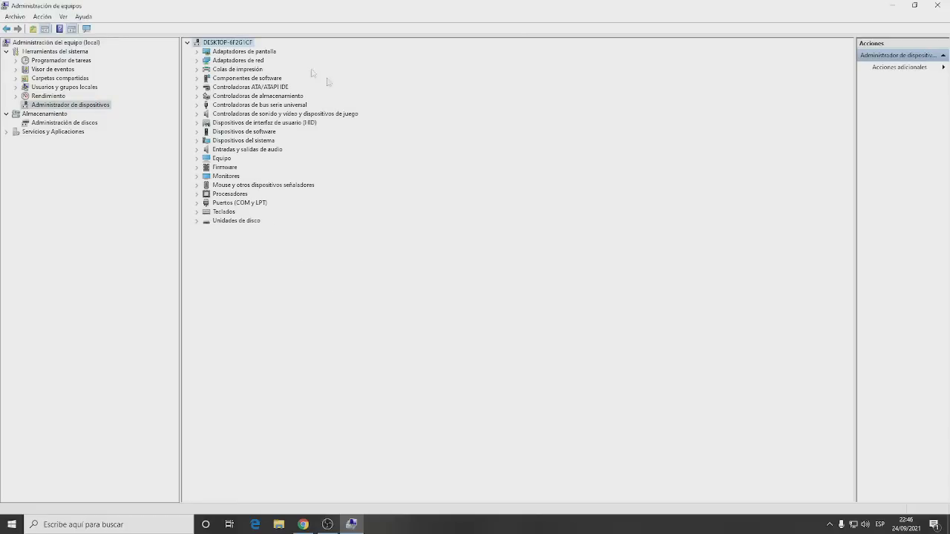
{"action": "left_click", "coordinate": [197, 52]}
{"action": "left_click", "coordinate": [249, 61]}
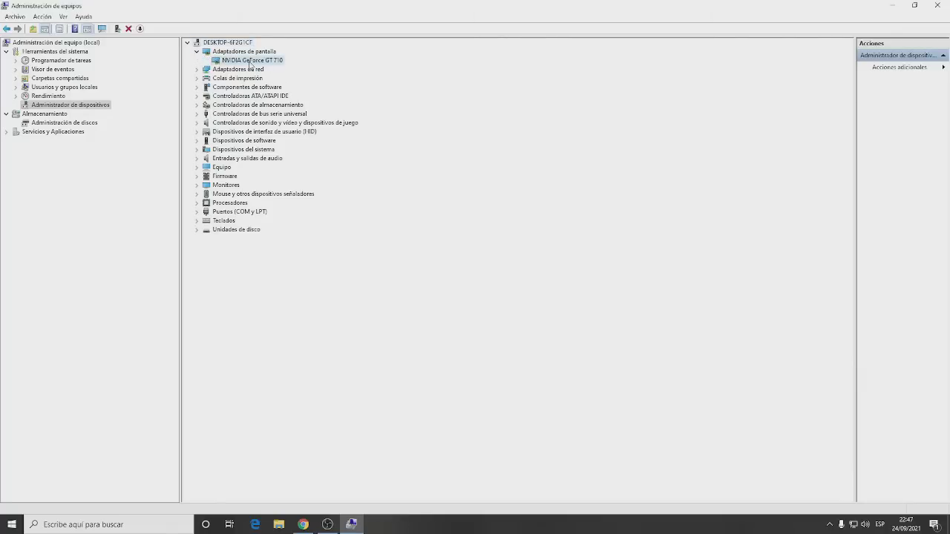
{"action": "left_click", "coordinate": [197, 52]}
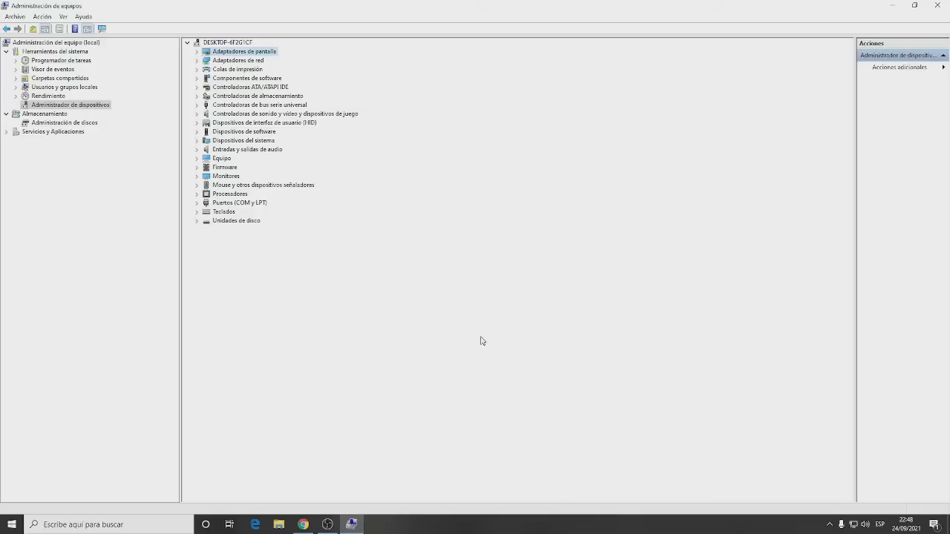
Run dxdiag, accept the driver signature check, review the system information in the DirectX diagnostic tool and close it.
{"action": "left_click", "coordinate": [481, 528]}
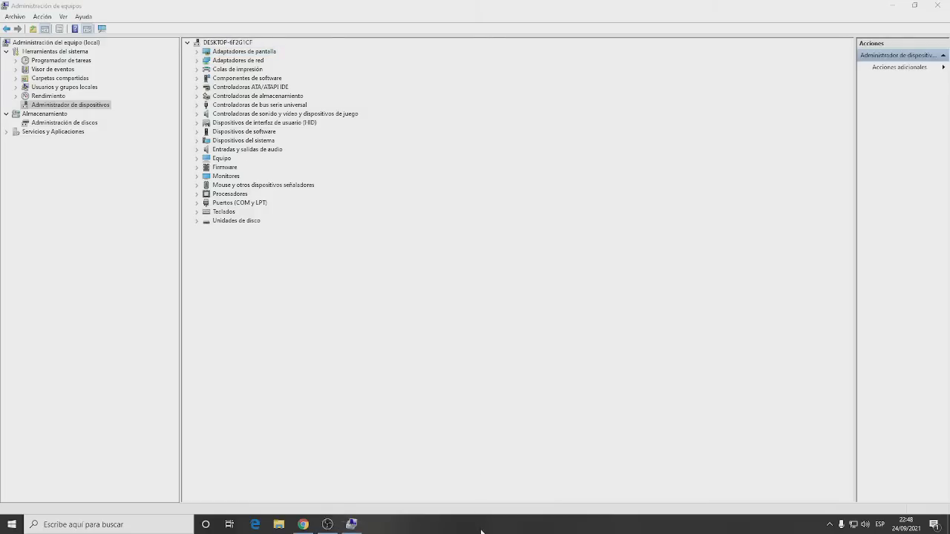
{"action": "key", "text": "super+r"}
{"action": "left_click_drag", "start_coordinate": [122, 415], "coordinate": [492, 311]}
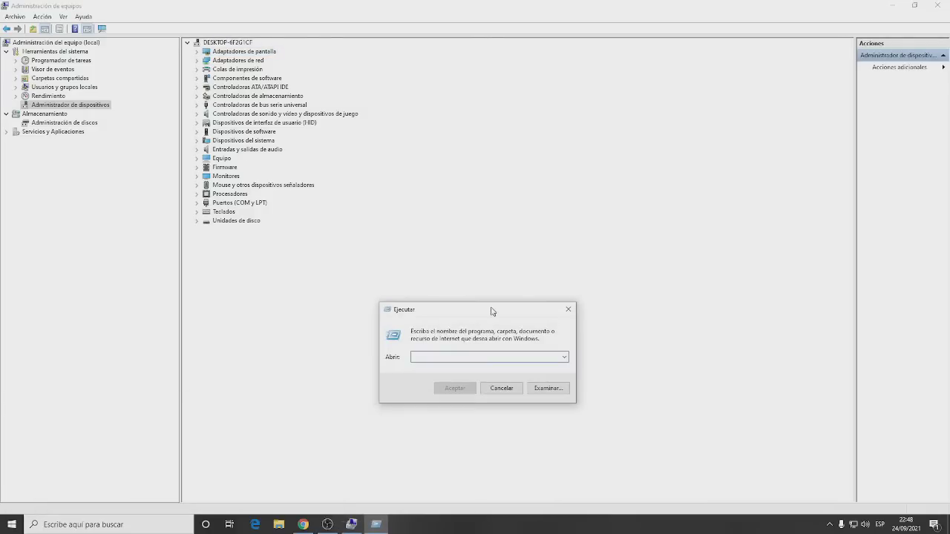
{"action": "type", "text": "dx"}
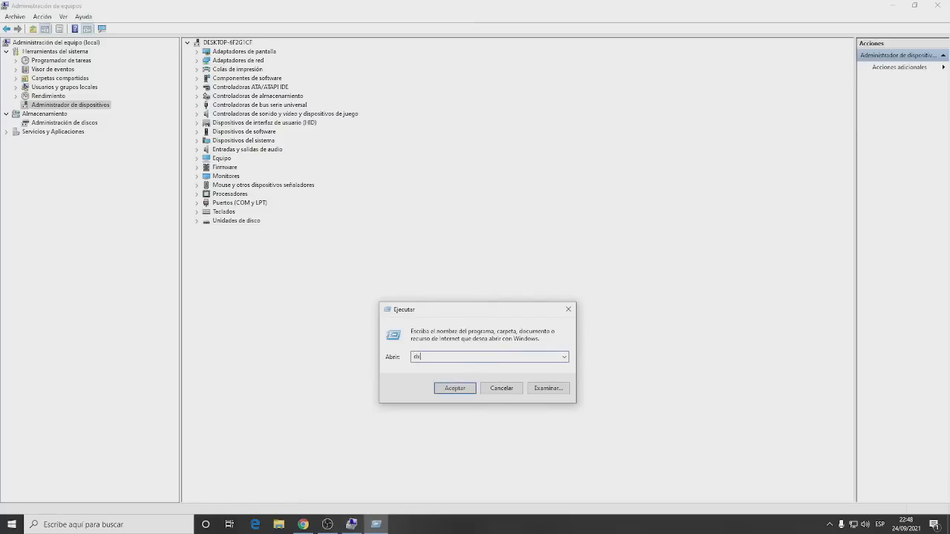
{"action": "type", "text": "diag"}
{"action": "key", "text": "Return"}
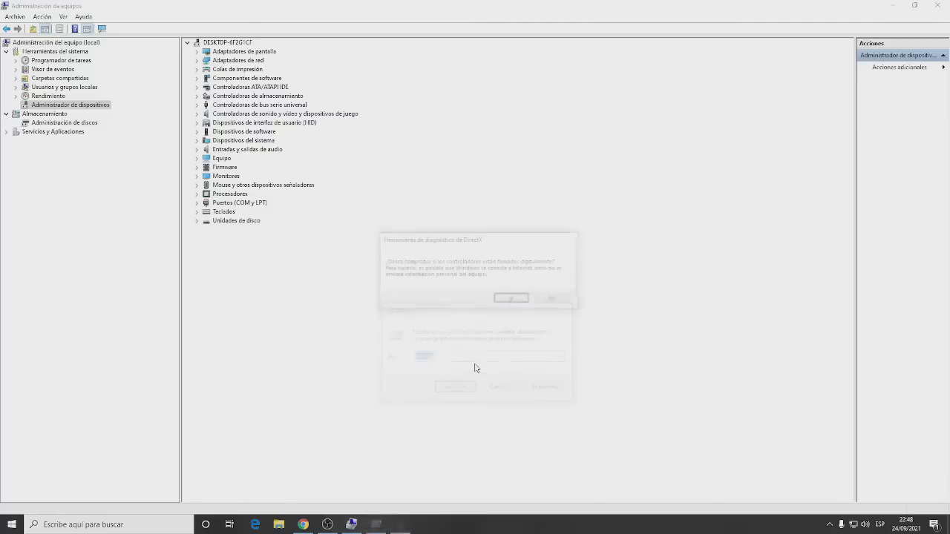
{"action": "left_click", "coordinate": [512, 299]}
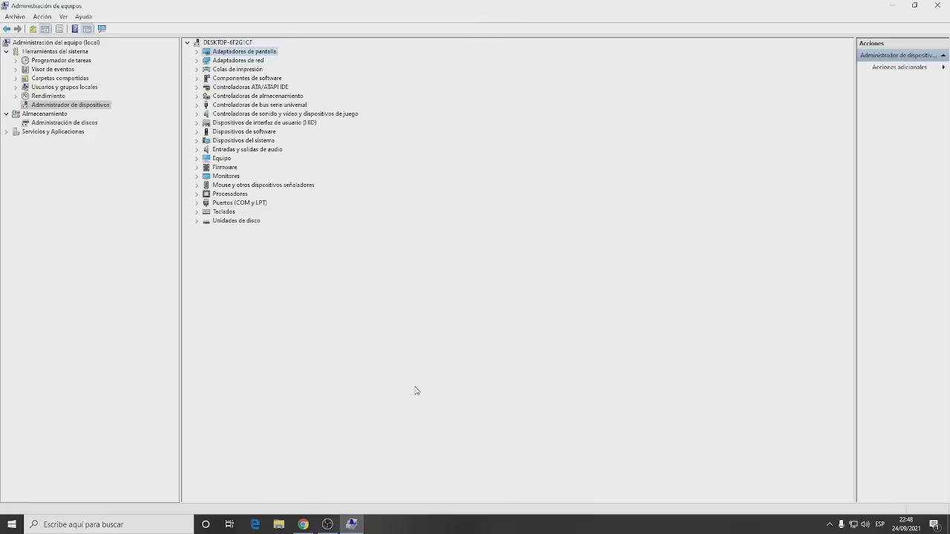
{"action": "left_click_drag", "start_coordinate": [514, 140], "coordinate": [613, 127]}
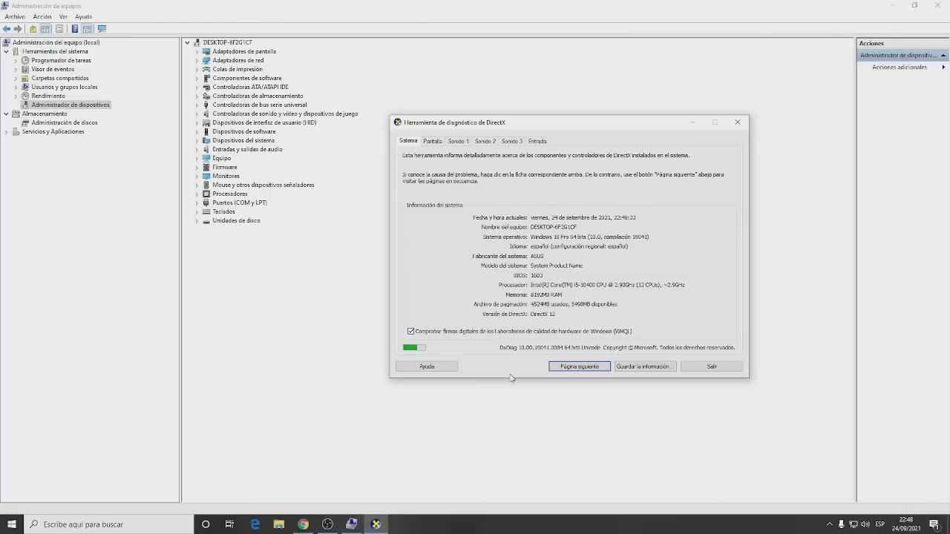
{"action": "left_click", "coordinate": [737, 122]}
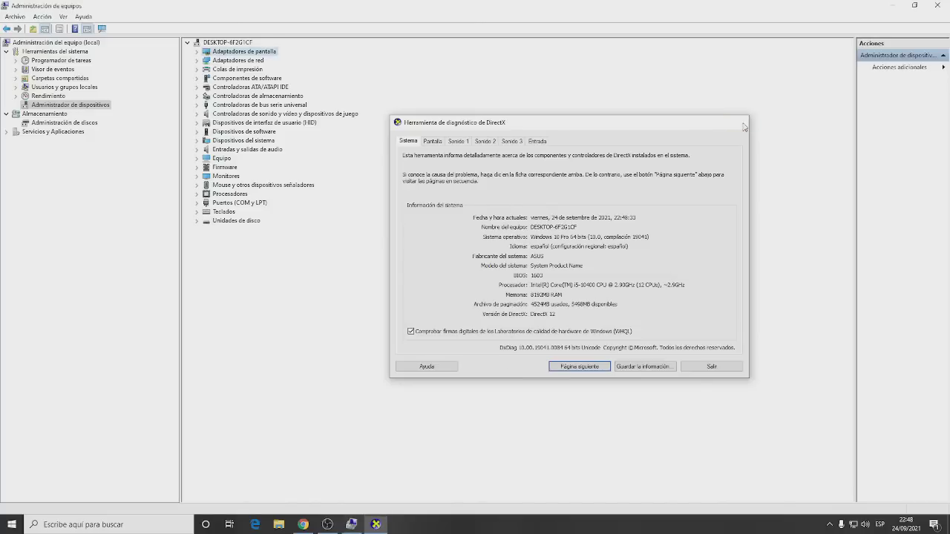
Expand the audio inputs and outputs, network adapters and display adapters in the device manager to view their devices.
{"action": "left_click", "coordinate": [483, 532]}
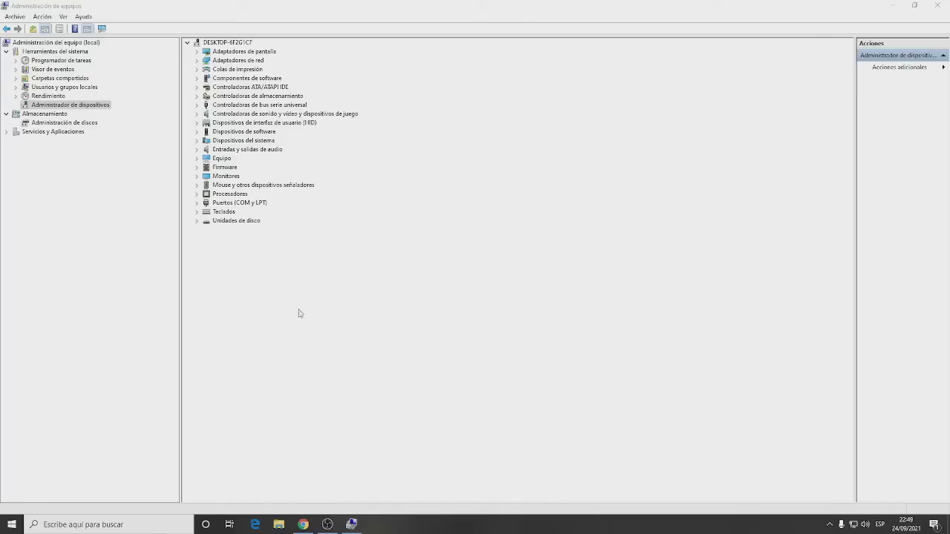
{"action": "left_click", "coordinate": [197, 150]}
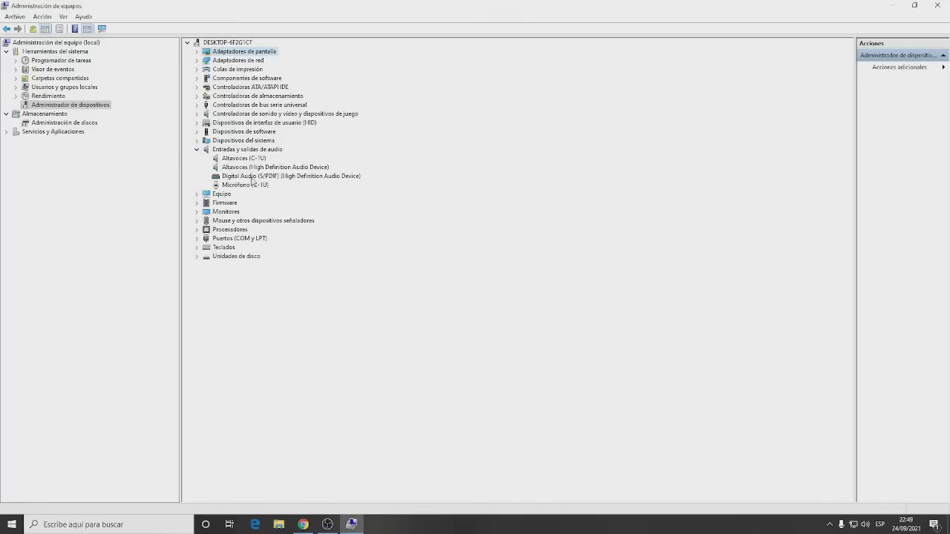
{"action": "left_click", "coordinate": [196, 61]}
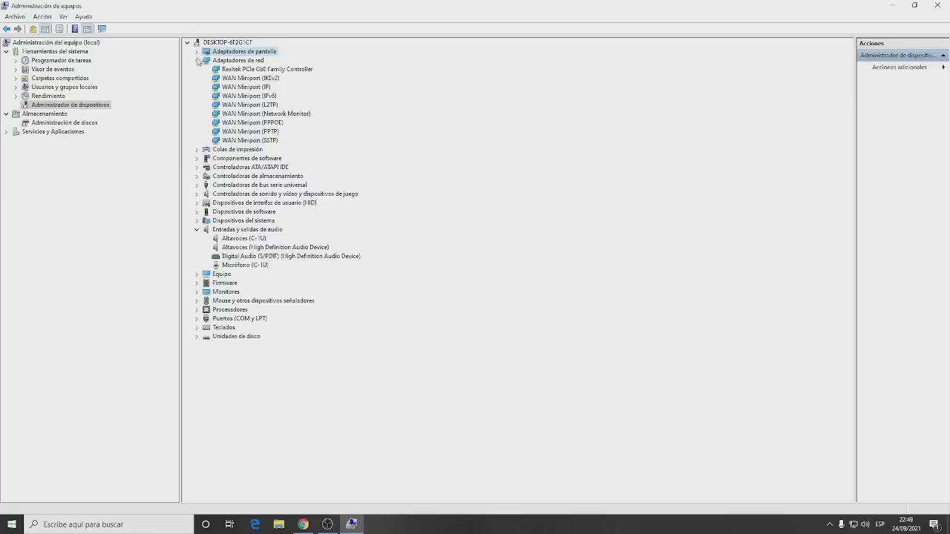
{"action": "left_click", "coordinate": [197, 52]}
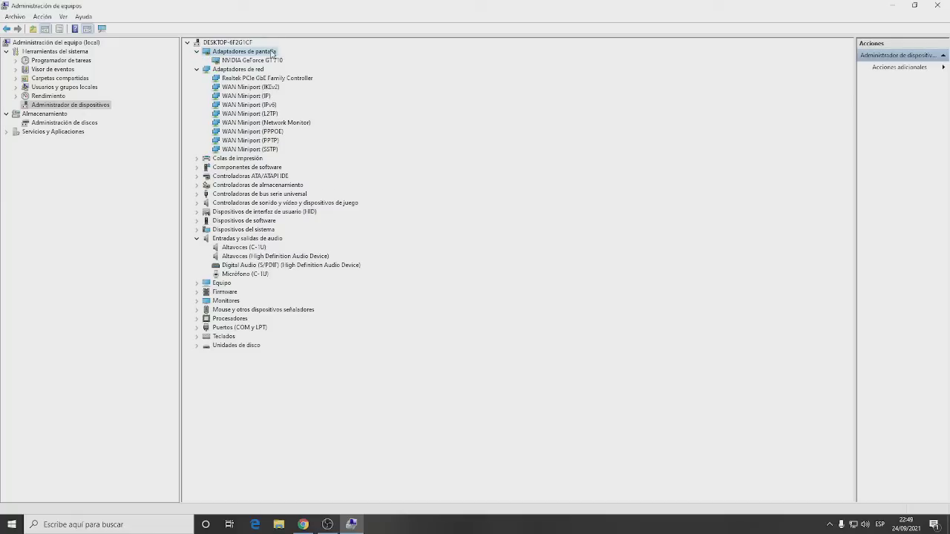
Collapse the audio inputs and outputs, network adapters and display adapters categories in the device manager.
{"action": "left_click", "coordinate": [197, 238]}
{"action": "left_click", "coordinate": [196, 69]}
{"action": "left_click", "coordinate": [198, 51]}
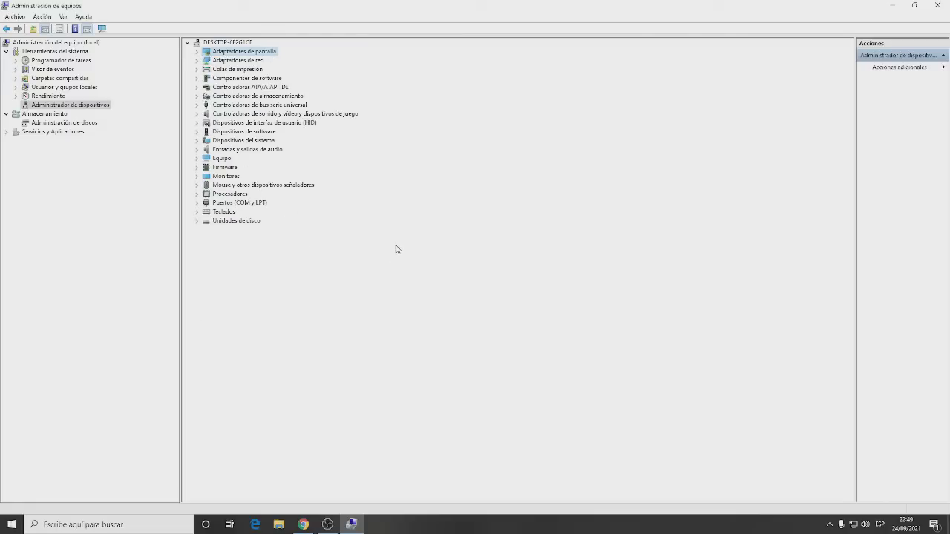
Open disk management and examine the C:, recovery and D: partitions of Disco 0.
{"action": "left_click", "coordinate": [73, 124]}
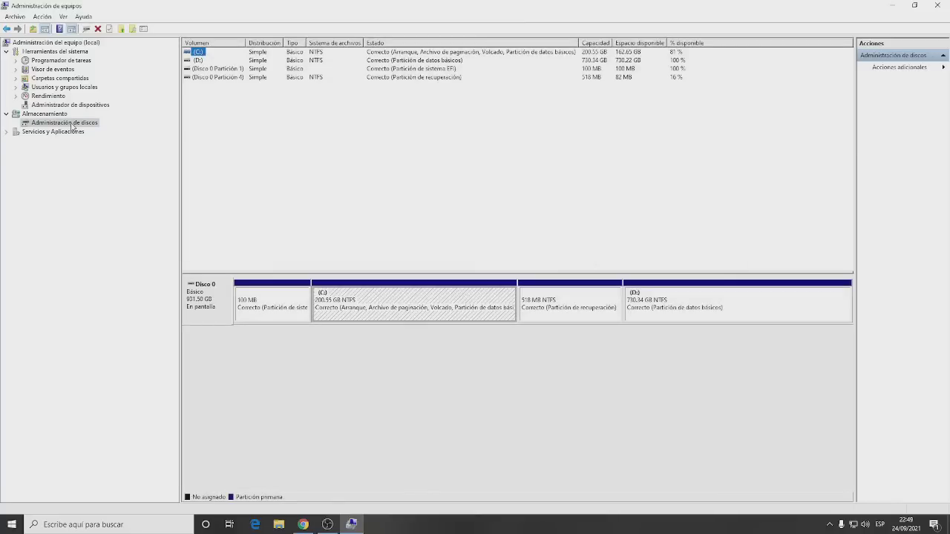
{"action": "left_click", "coordinate": [340, 307]}
{"action": "left_click", "coordinate": [594, 310]}
{"action": "left_click", "coordinate": [675, 308]}
{"action": "left_click", "coordinate": [433, 308]}
{"action": "left_click", "coordinate": [575, 307]}
{"action": "left_click", "coordinate": [654, 310]}
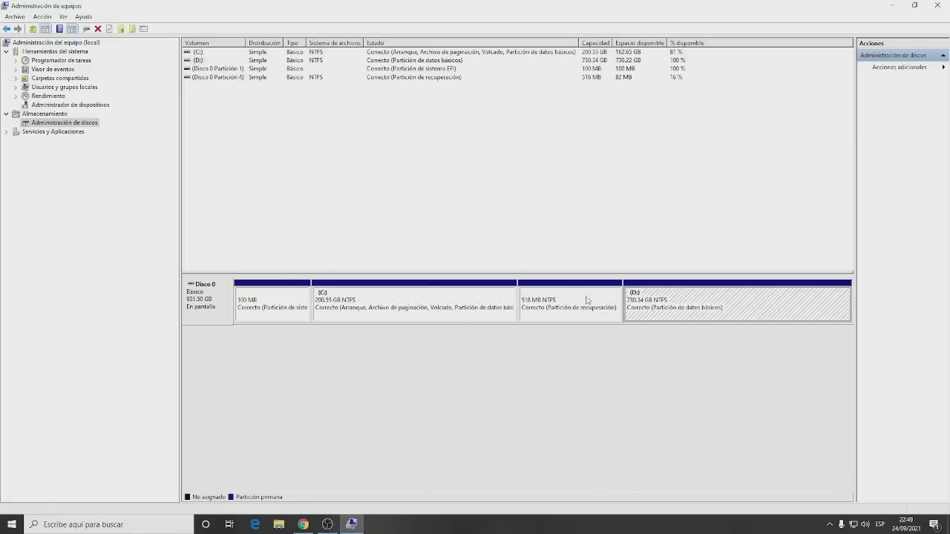
{"action": "left_click", "coordinate": [366, 306]}
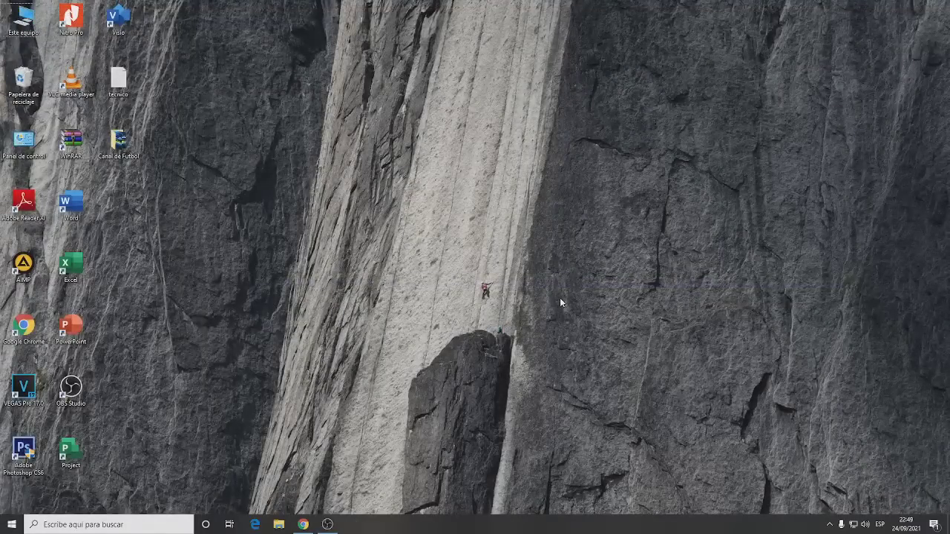
Show Este equipo in the file explorer and open Disco local (C:) to view its folders.
{"action": "key", "text": "super+e"}
{"action": "left_click", "coordinate": [693, 112]}
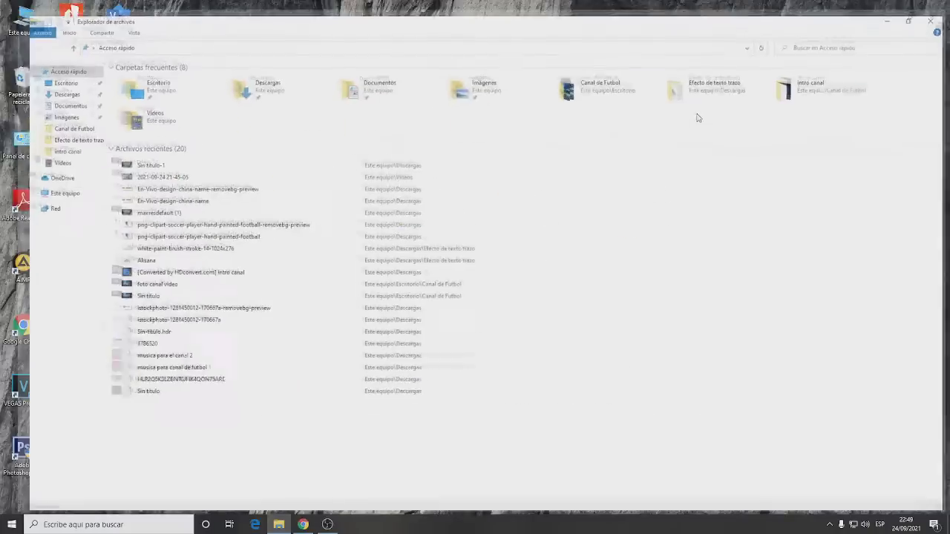
{"action": "left_click", "coordinate": [37, 185]}
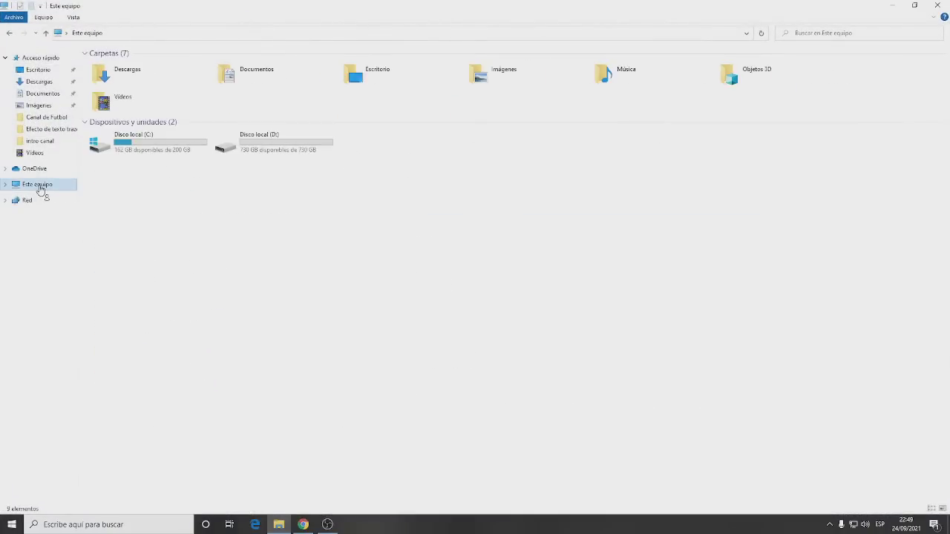
{"action": "left_click", "coordinate": [152, 145]}
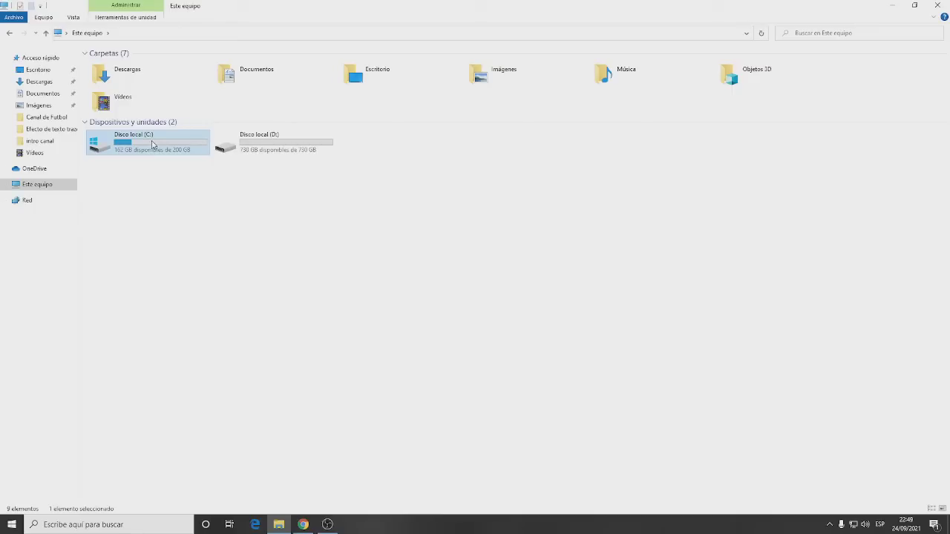
{"action": "double_click", "coordinate": [152, 145]}
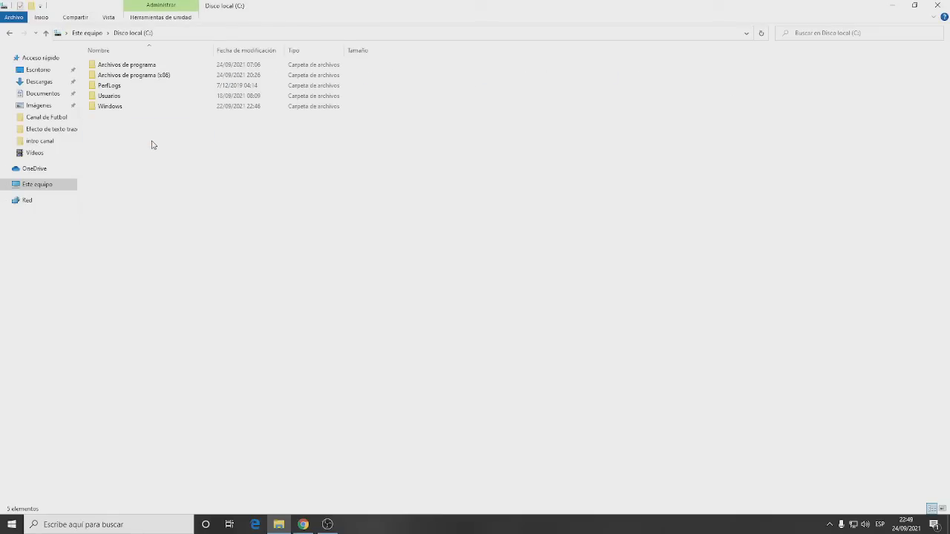
{"action": "left_click_drag", "start_coordinate": [170, 173], "coordinate": [101, 74]}
{"action": "left_click_drag", "start_coordinate": [156, 147], "coordinate": [95, 68]}
{"action": "left_click", "coordinate": [227, 174]}
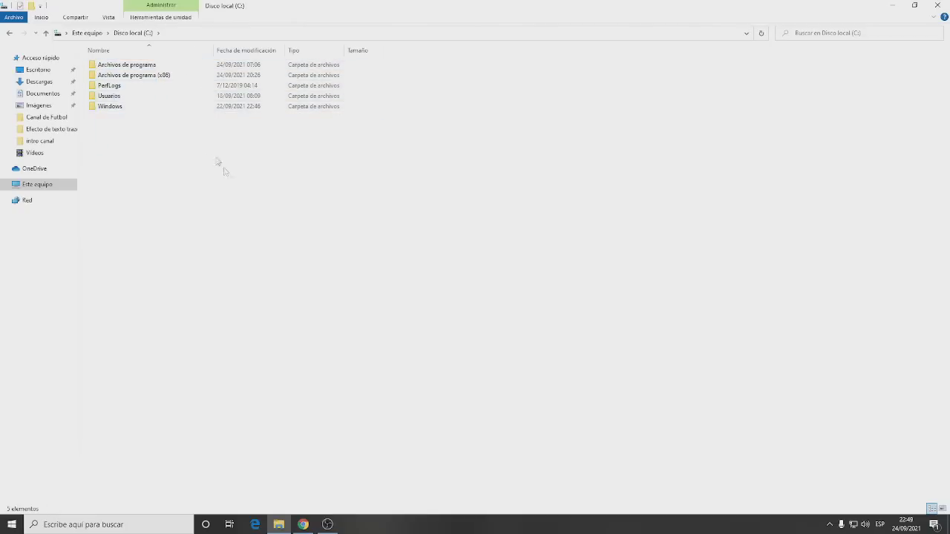
Look through the Archivos de programa (x86) and Archivos de programa folders, returning to the C: drive.
{"action": "double_click", "coordinate": [148, 77]}
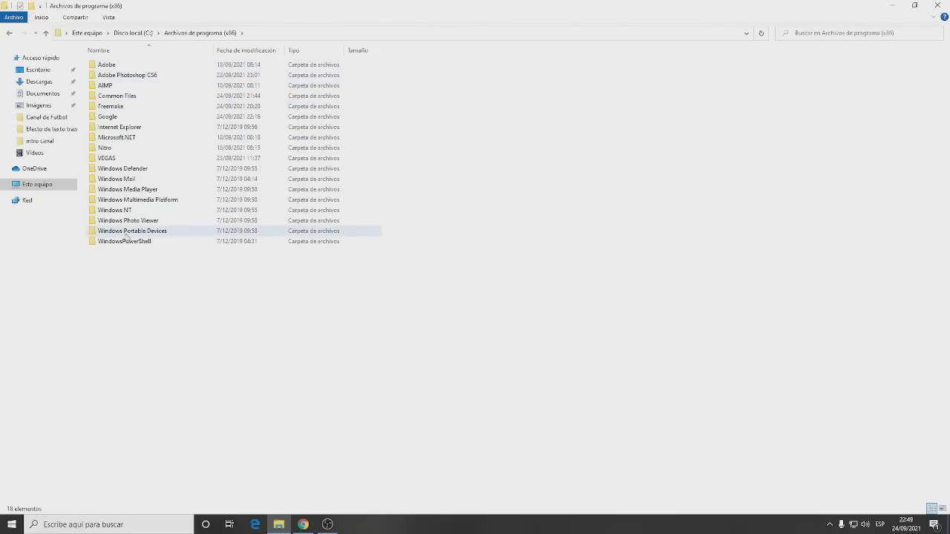
{"action": "left_click", "coordinate": [9, 33]}
{"action": "double_click", "coordinate": [117, 67]}
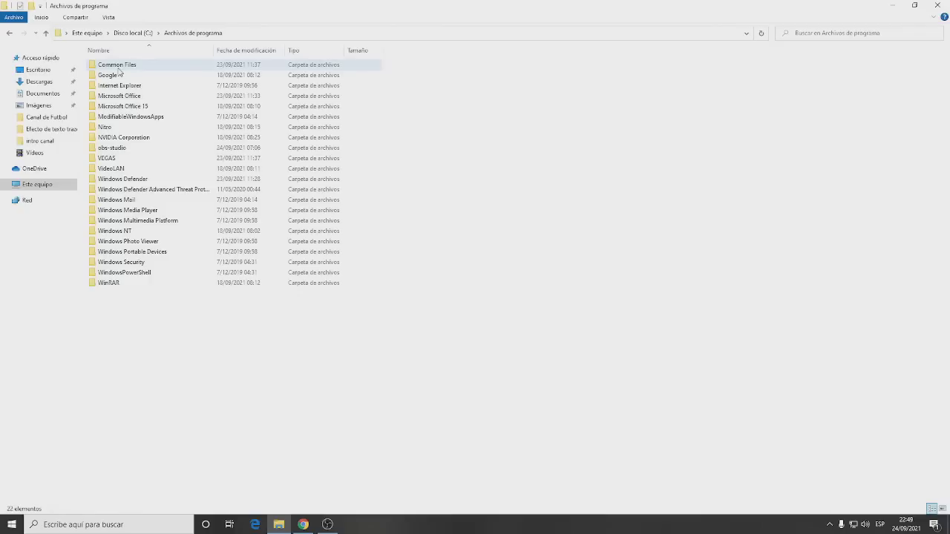
{"action": "left_click", "coordinate": [10, 34]}
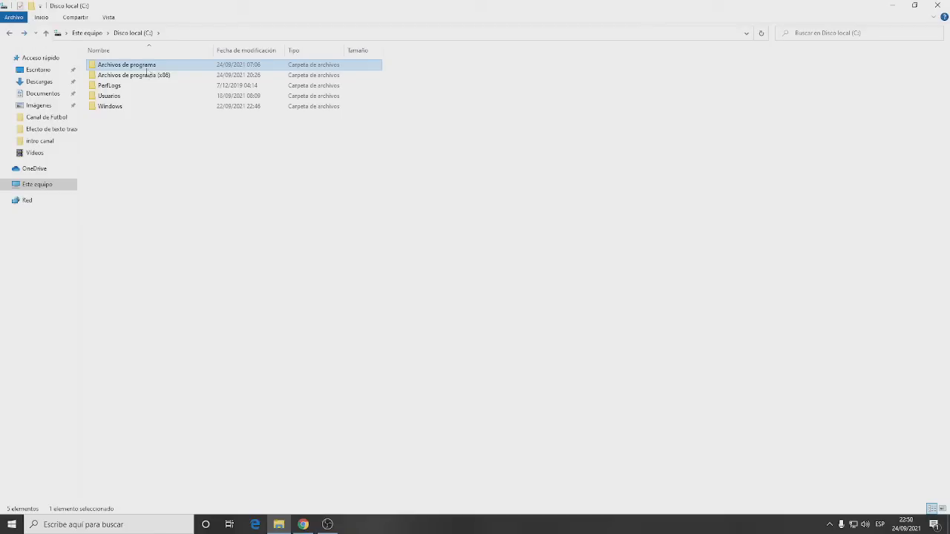
Browse the contents of the Windows folder on the C: drive and go back to Este equipo.
{"action": "double_click", "coordinate": [111, 107]}
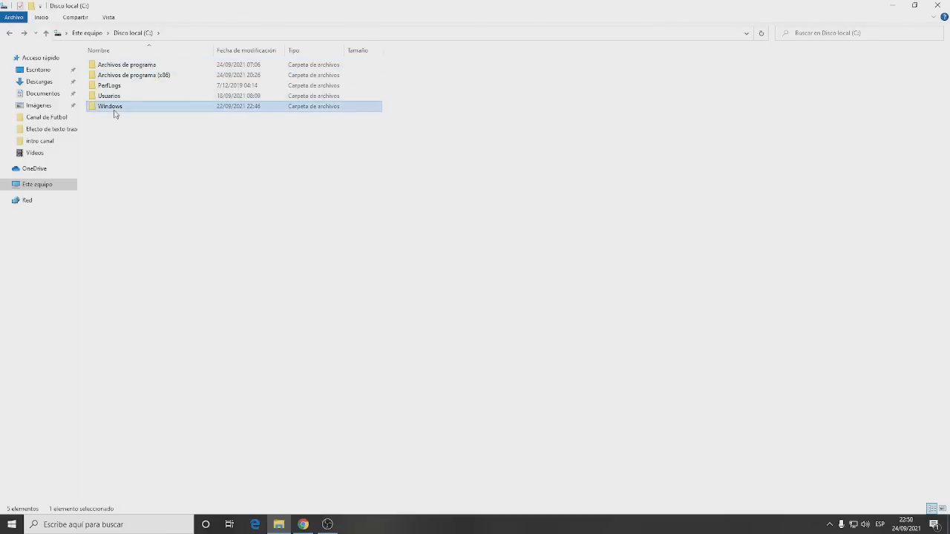
{"action": "scroll", "coordinate": [268, 333], "scroll_direction": "down", "scroll_amount": 5}
{"action": "scroll", "coordinate": [185, 338], "scroll_direction": "down", "scroll_amount": 13}
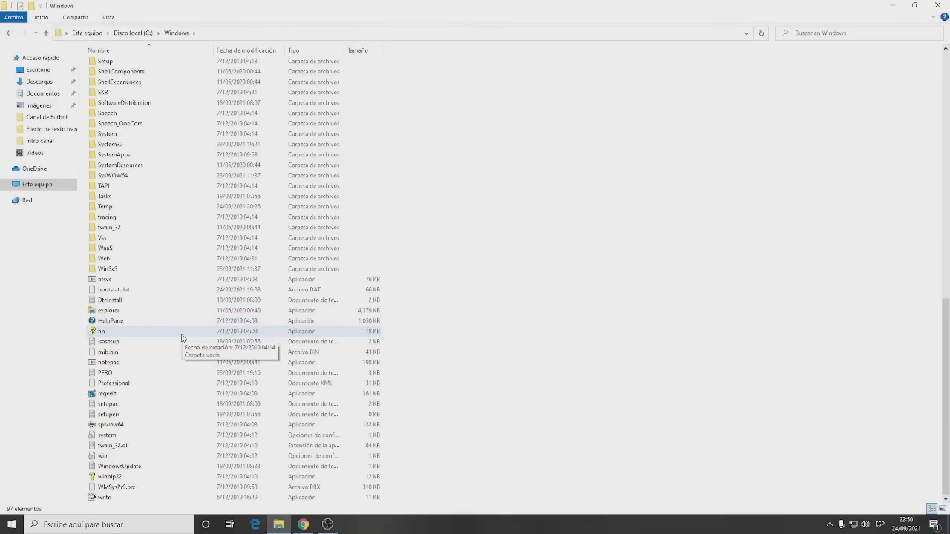
{"action": "scroll", "coordinate": [179, 334], "scroll_direction": "up", "scroll_amount": 18}
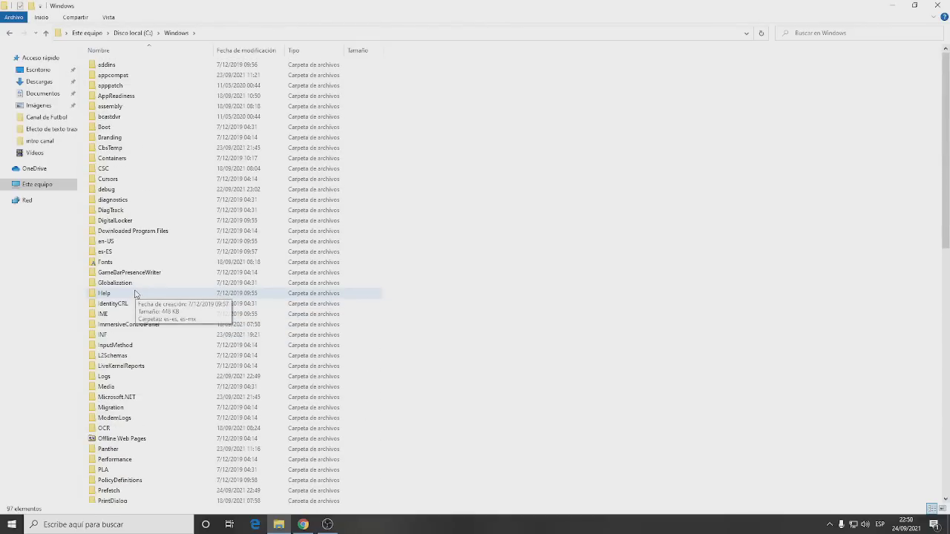
{"action": "left_click", "coordinate": [10, 34]}
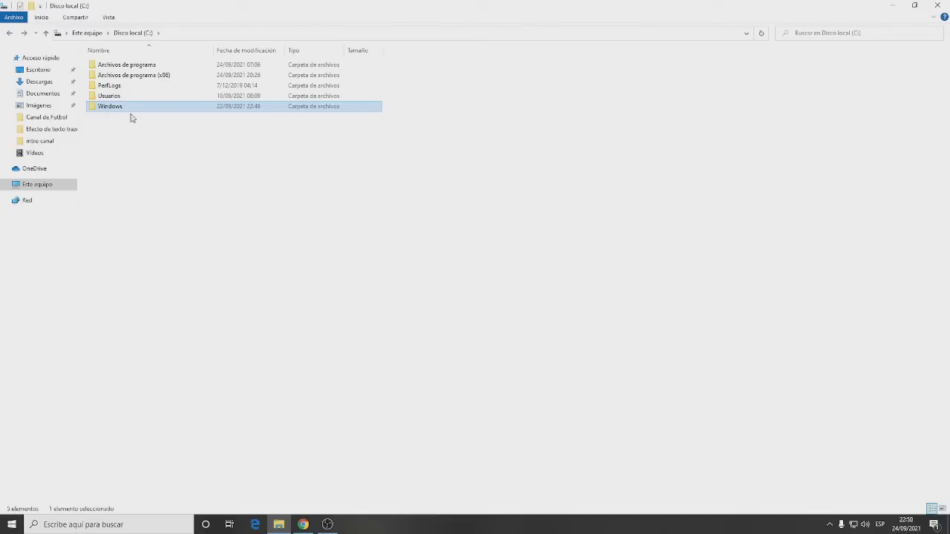
{"action": "left_click", "coordinate": [10, 33]}
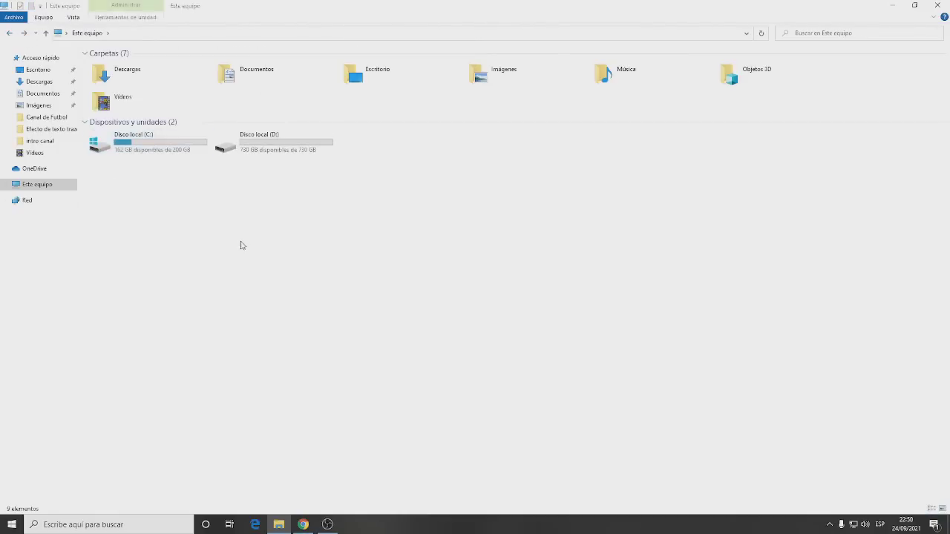
Compare the storage space of Disco local (D:) and Disco local (C:) in Este equipo.
{"action": "left_click", "coordinate": [272, 144]}
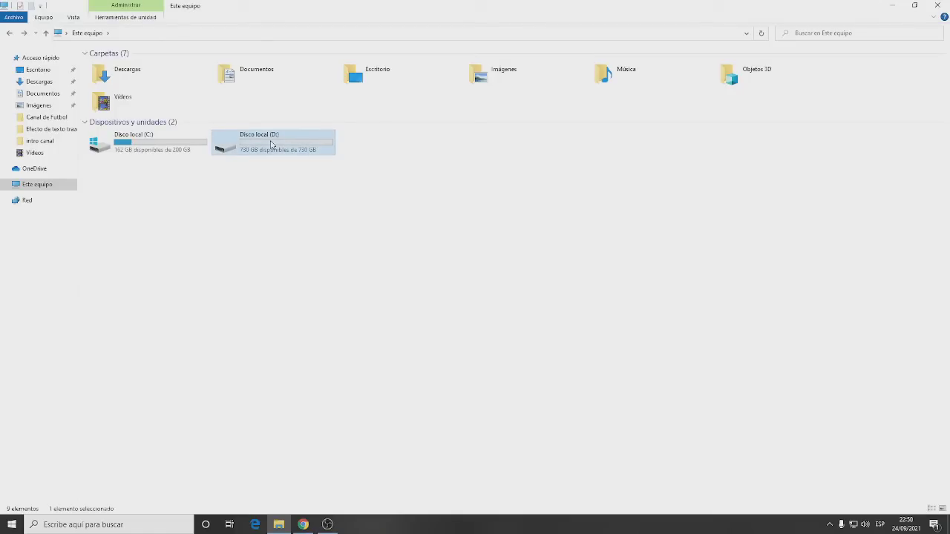
{"action": "left_click", "coordinate": [280, 255]}
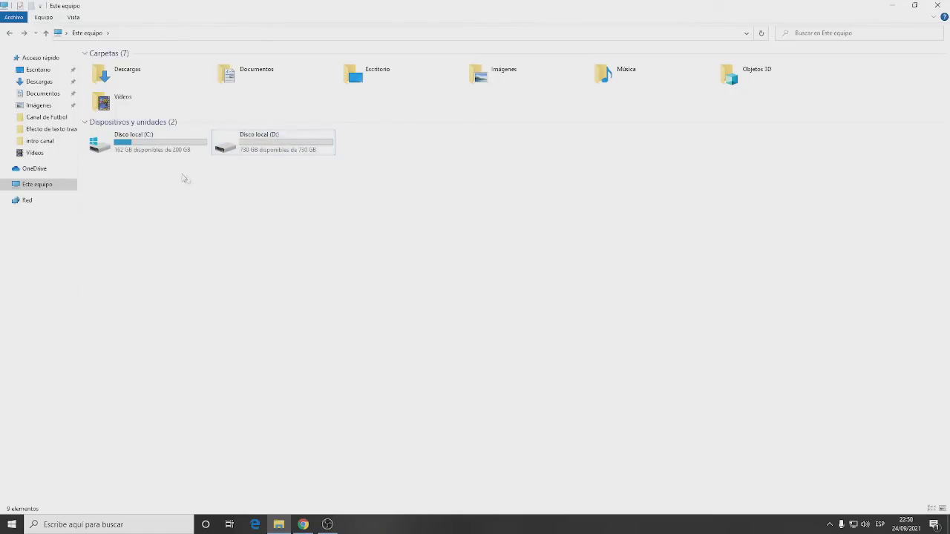
{"action": "left_click", "coordinate": [150, 143]}
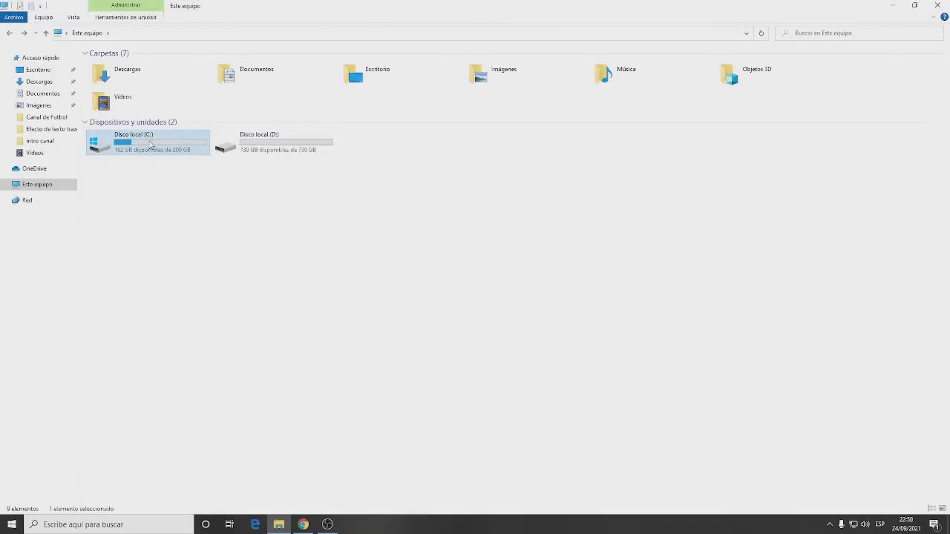
{"action": "left_click", "coordinate": [283, 143]}
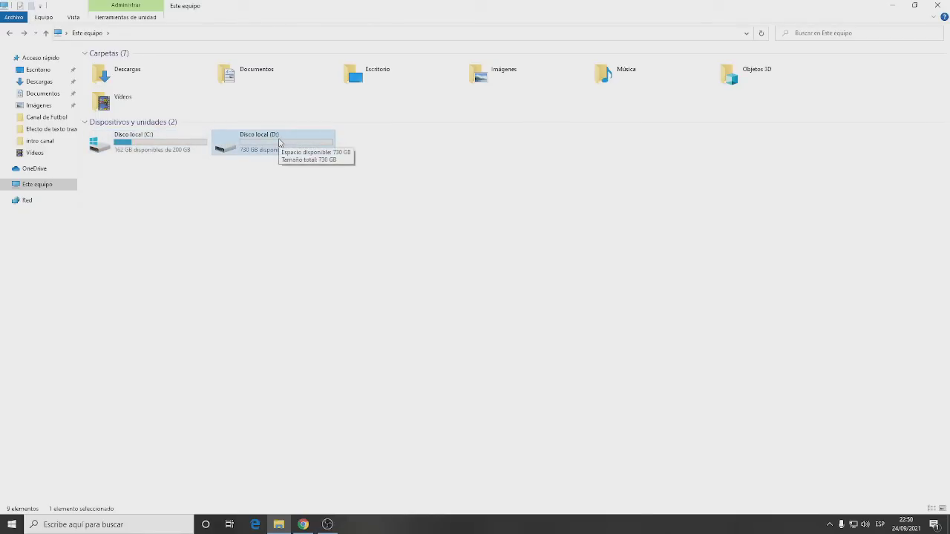
{"action": "left_click", "coordinate": [145, 146]}
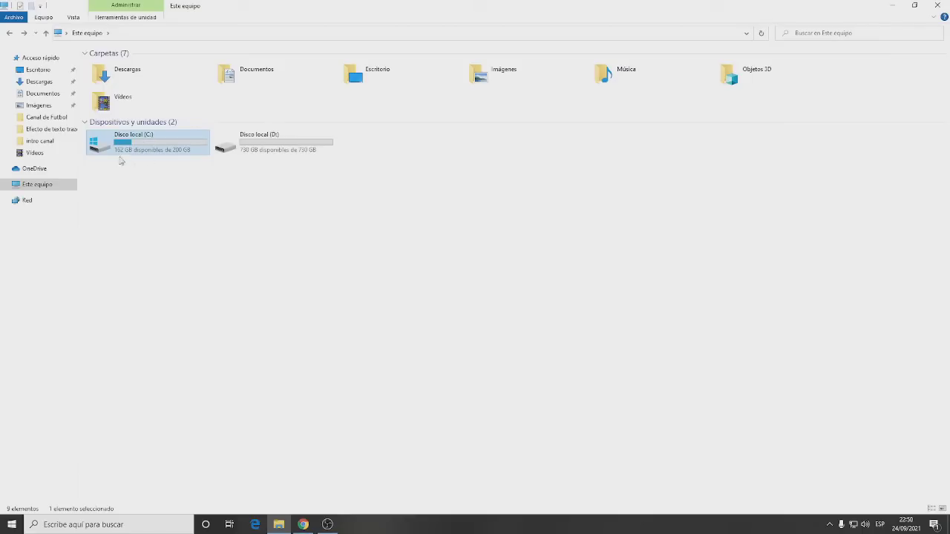
Minimize the file explorer window and refresh the desktop twice.
{"action": "left_click", "coordinate": [279, 524]}
{"action": "right_click", "coordinate": [369, 197]}
{"action": "left_click", "coordinate": [403, 224]}
{"action": "right_click", "coordinate": [371, 206]}
{"action": "left_click", "coordinate": [399, 234]}
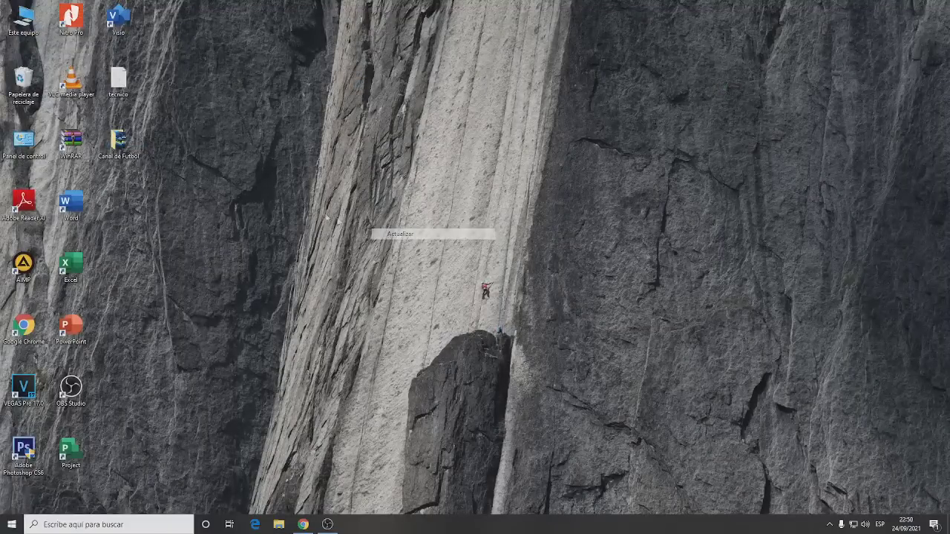
Open the computer management console for Este equipo again, view its device manager and close the console.
{"action": "right_click", "coordinate": [30, 15]}
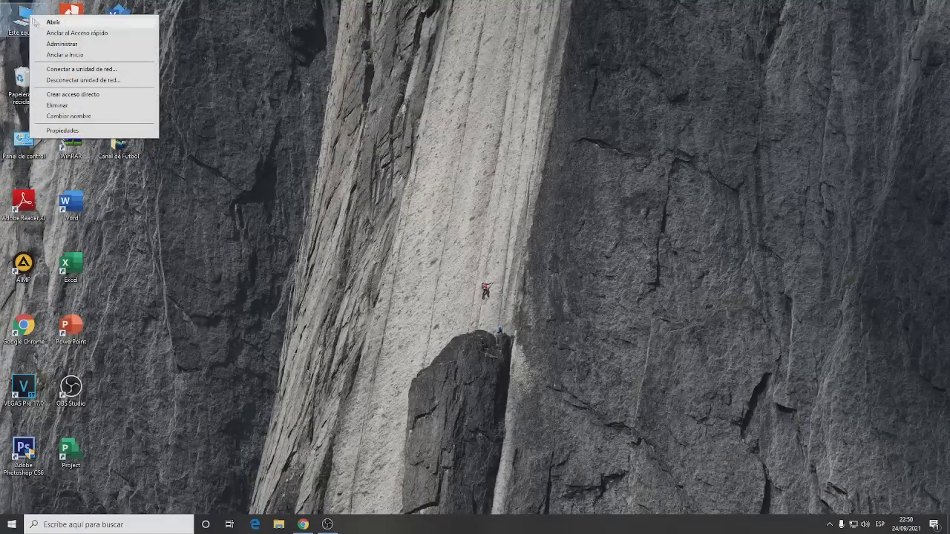
{"action": "left_click", "coordinate": [62, 45]}
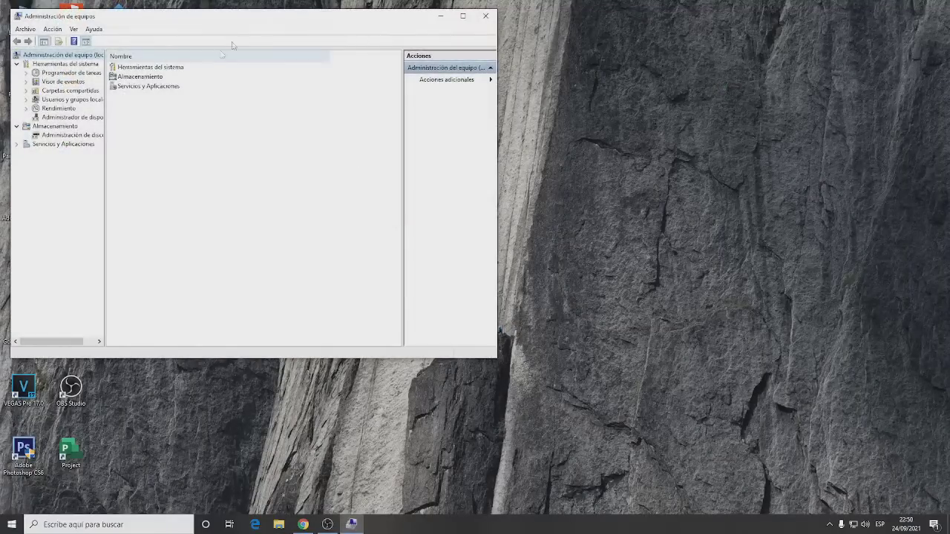
{"action": "left_click_drag", "start_coordinate": [178, 14], "coordinate": [356, 37]}
{"action": "left_click", "coordinate": [265, 139]}
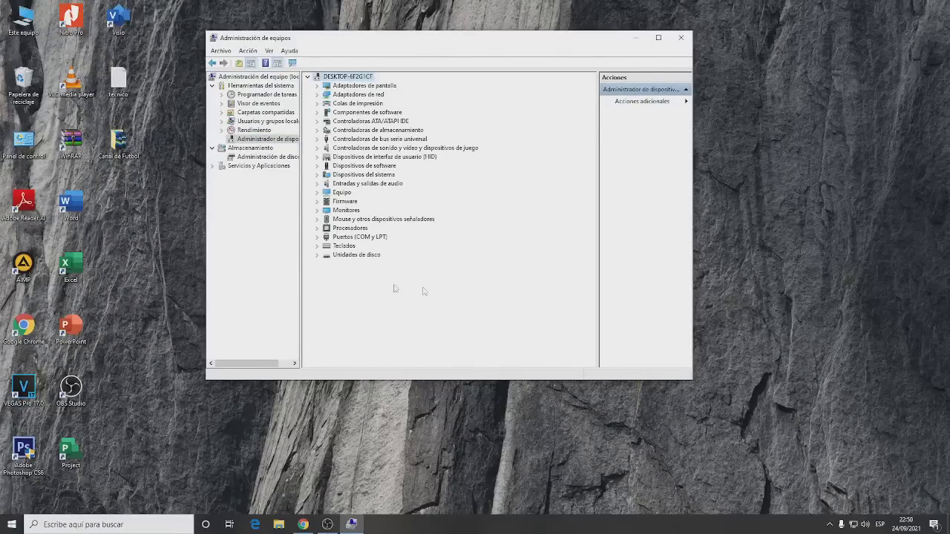
{"action": "left_click", "coordinate": [681, 37]}
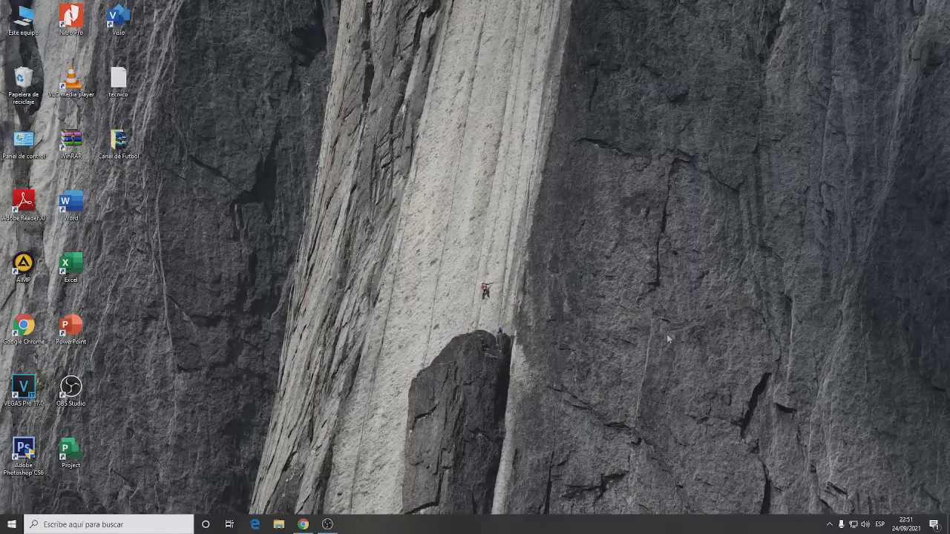
Open the network and Internet settings and bring up the adapter options showing the network connections.
{"action": "right_click", "coordinate": [853, 526]}
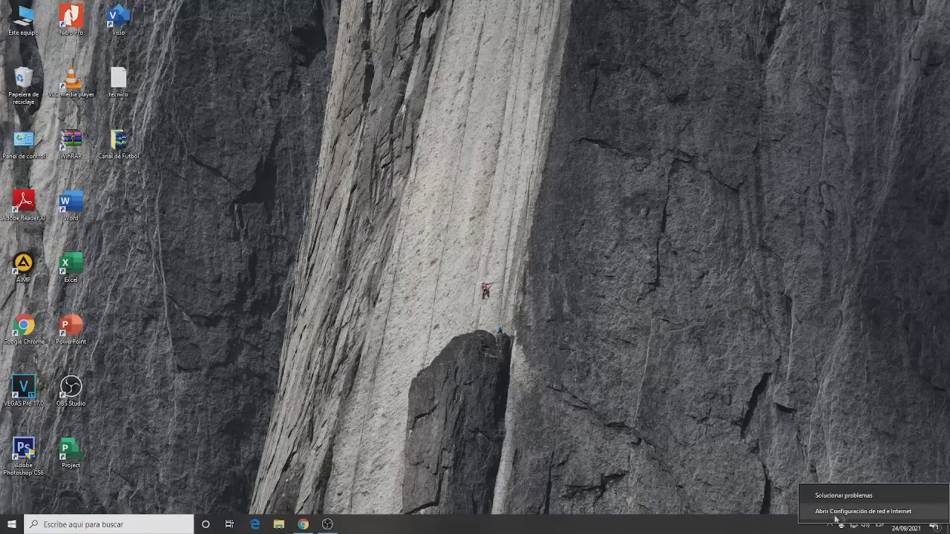
{"action": "left_click", "coordinate": [868, 511]}
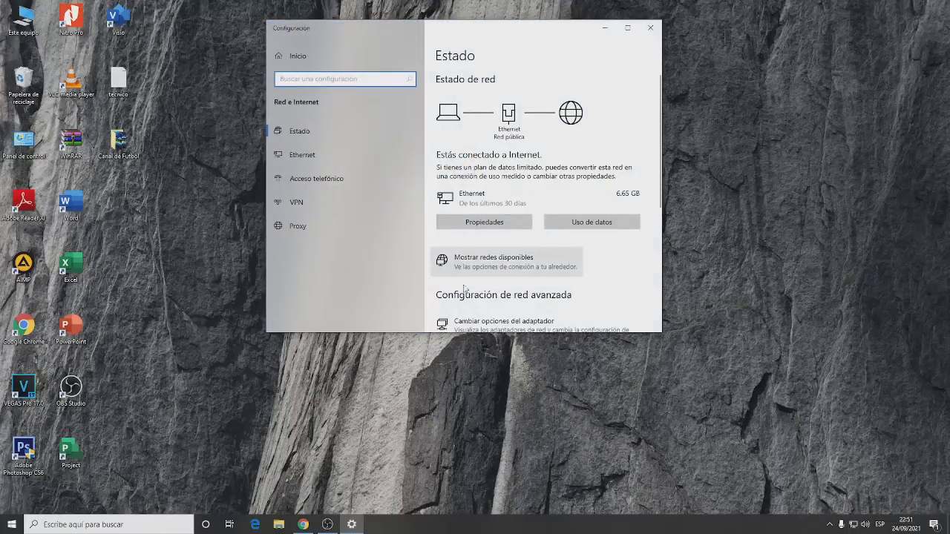
{"action": "scroll", "coordinate": [464, 289], "scroll_direction": "down", "scroll_amount": 3}
{"action": "left_click", "coordinate": [492, 139]}
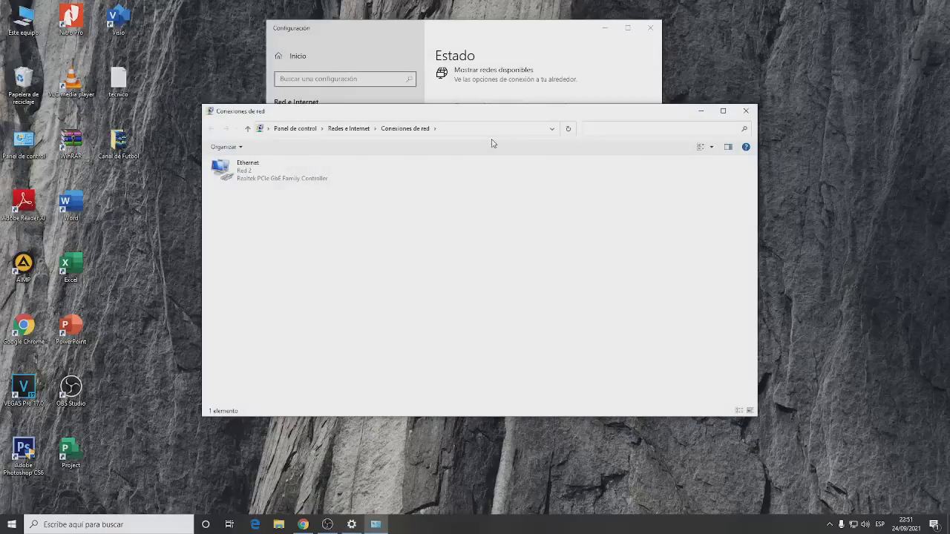
Open the status of the Ethernet connection, review its connectivity and activity, and shift the dialog slightly aside.
{"action": "left_click", "coordinate": [247, 175]}
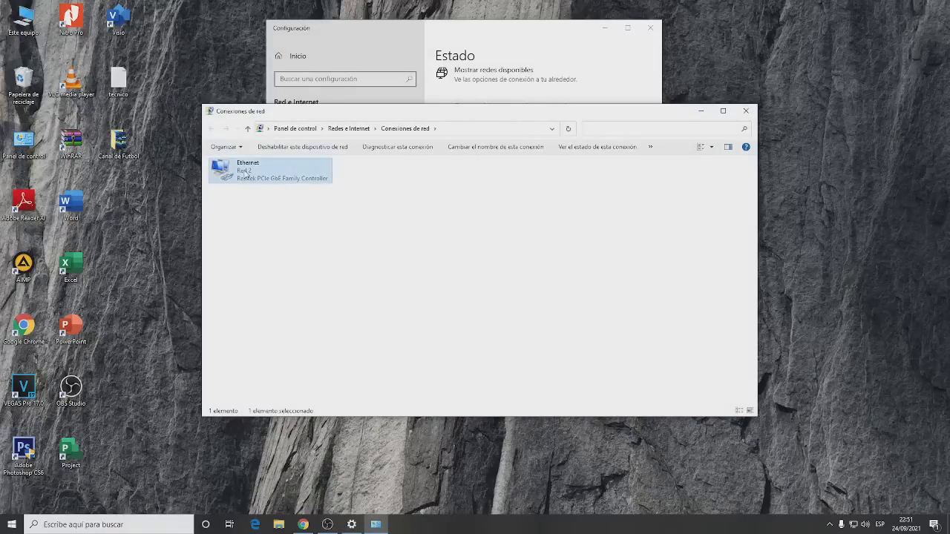
{"action": "right_click", "coordinate": [247, 176]}
{"action": "left_click", "coordinate": [270, 190]}
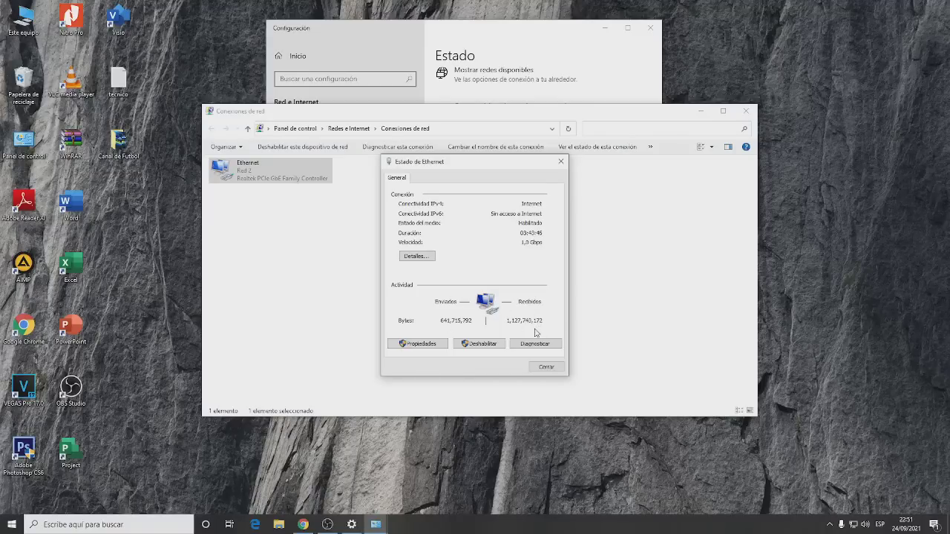
{"action": "left_click_drag", "start_coordinate": [484, 167], "coordinate": [503, 155]}
{"action": "left_click", "coordinate": [428, 465]}
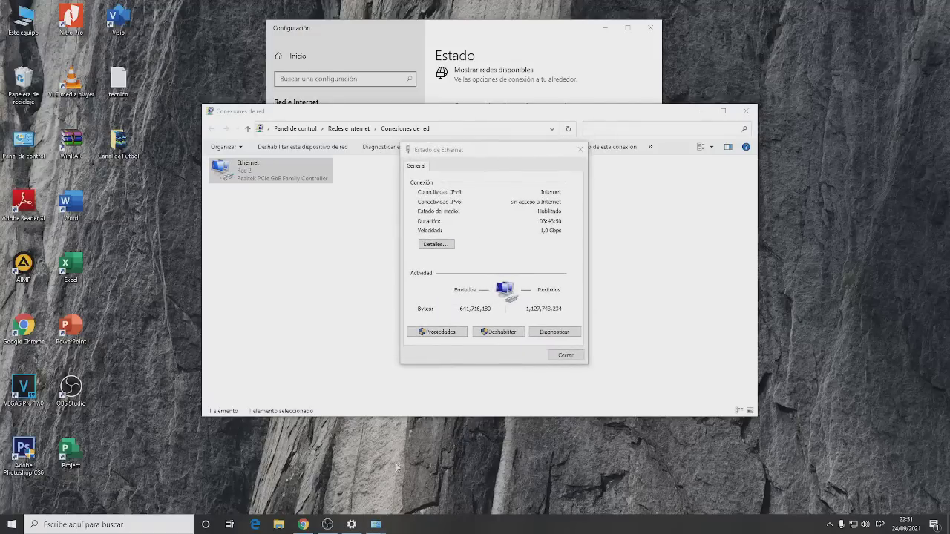
Open a maximized Chrome window, search the web for "fast" and open the Fast.com internet speed test.
{"action": "double_click", "coordinate": [28, 327]}
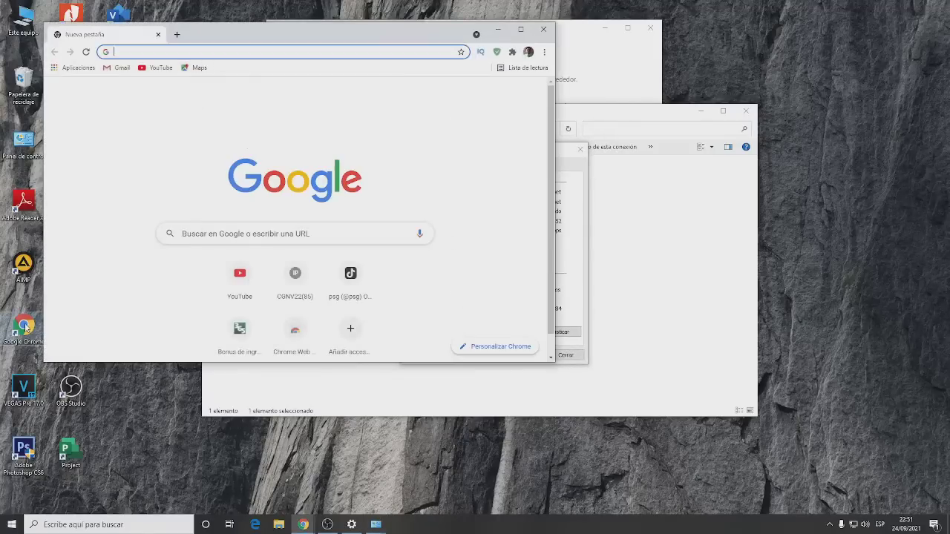
{"action": "double_click", "coordinate": [488, 41]}
{"action": "left_click", "coordinate": [297, 25]}
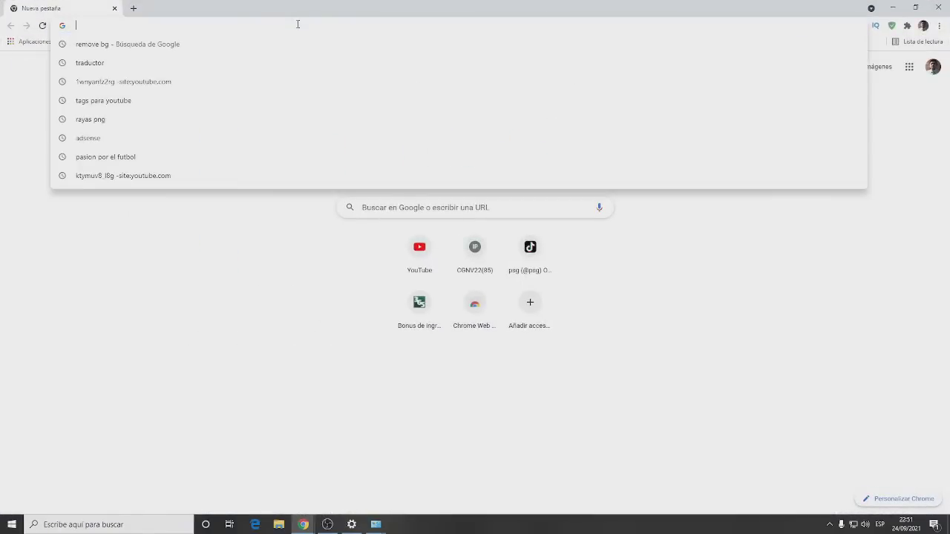
{"action": "type", "text": "fast"}
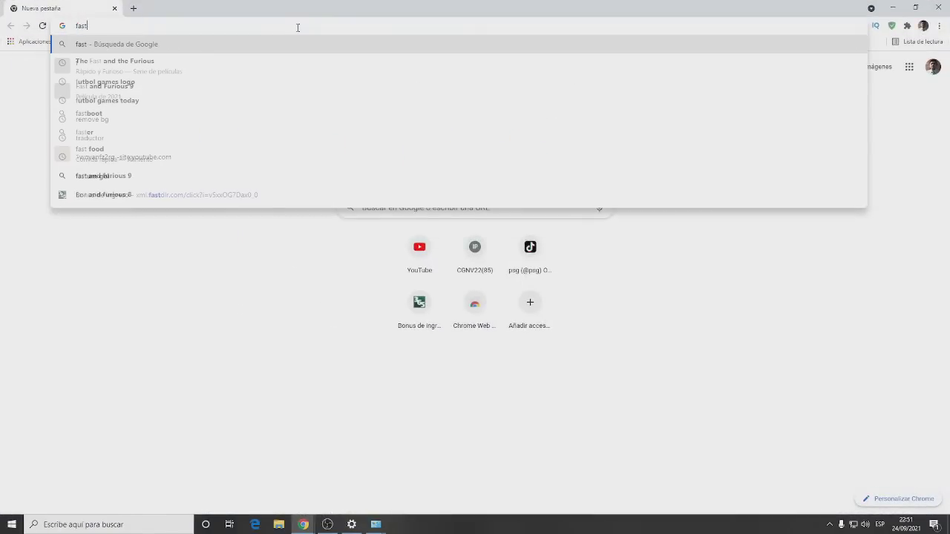
{"action": "key", "text": "Return"}
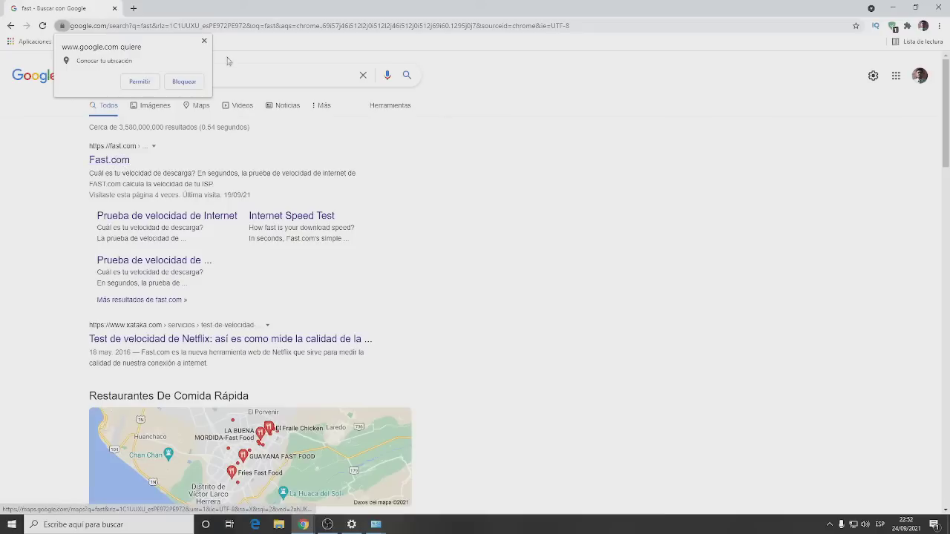
{"action": "left_click", "coordinate": [204, 40]}
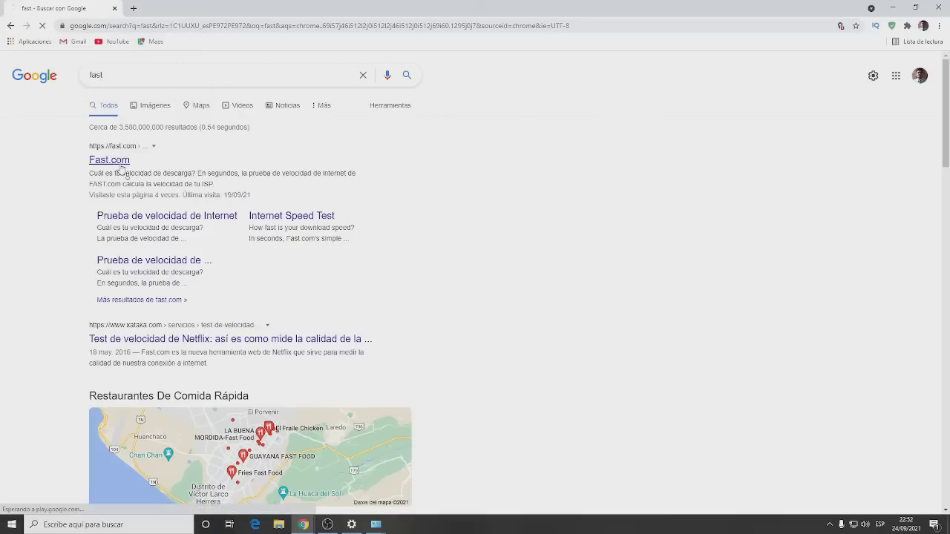
{"action": "left_click", "coordinate": [121, 162]}
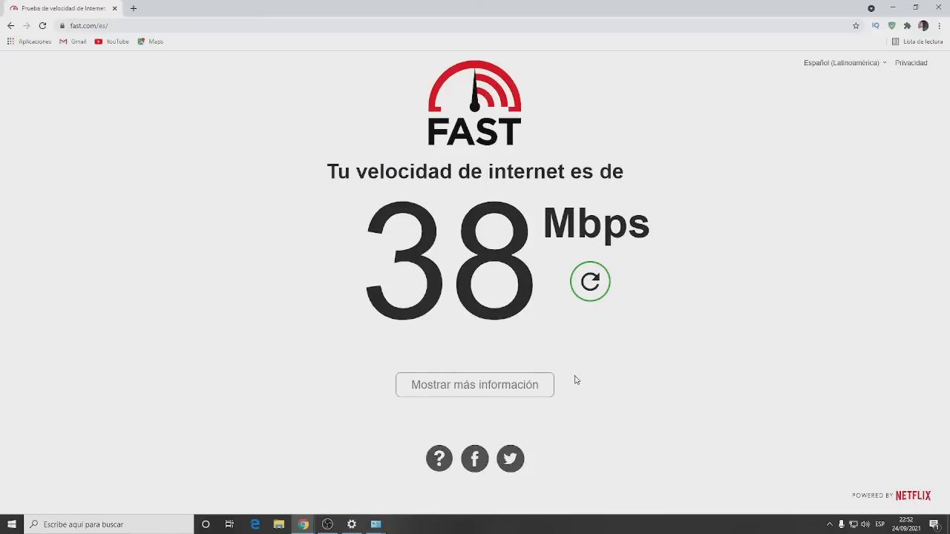
Highlight the measured connection speed on the Fast.com page several times and run the speed test again.
{"action": "double_click", "coordinate": [383, 255]}
{"action": "left_click", "coordinate": [683, 359]}
{"action": "double_click", "coordinate": [374, 251]}
{"action": "left_click", "coordinate": [660, 350]}
{"action": "double_click", "coordinate": [364, 251]}
{"action": "left_click", "coordinate": [680, 390]}
{"action": "left_click", "coordinate": [590, 281]}
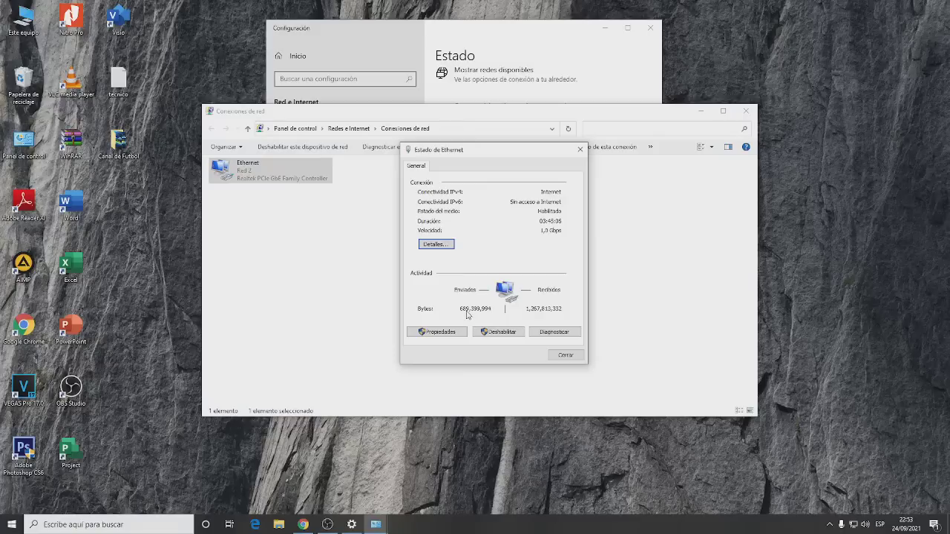
Close the Ethernet status dialog, the network connections window and the network settings window.
{"action": "left_click", "coordinate": [566, 356]}
{"action": "left_click", "coordinate": [443, 292]}
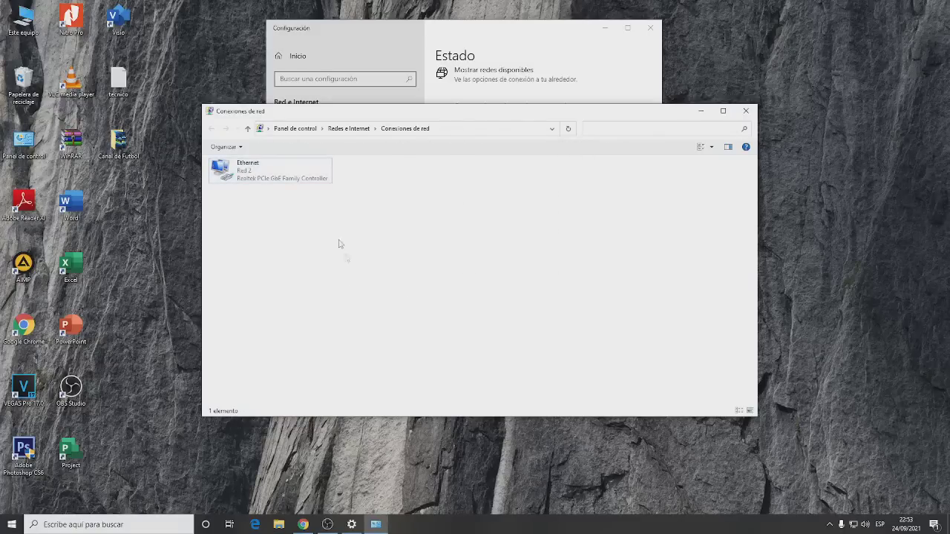
{"action": "left_click", "coordinate": [295, 177]}
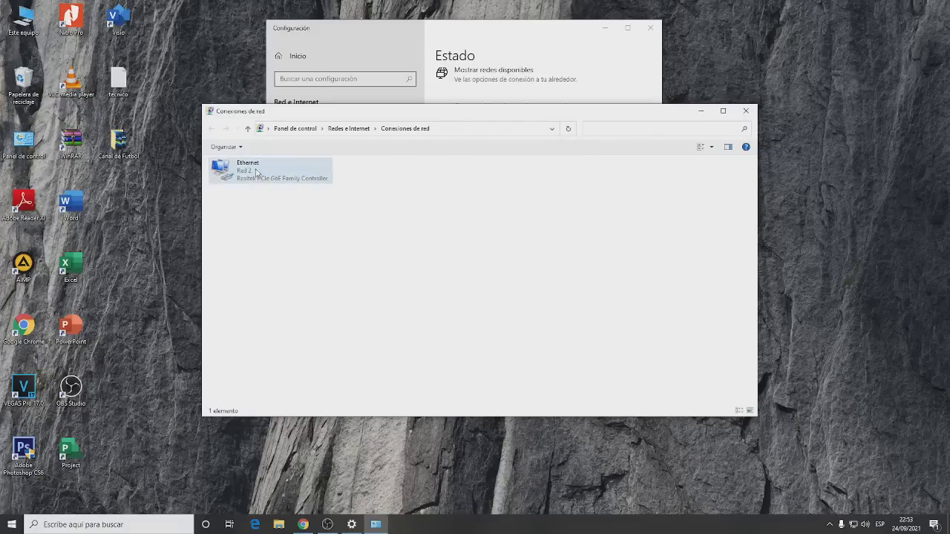
{"action": "left_click", "coordinate": [746, 112]}
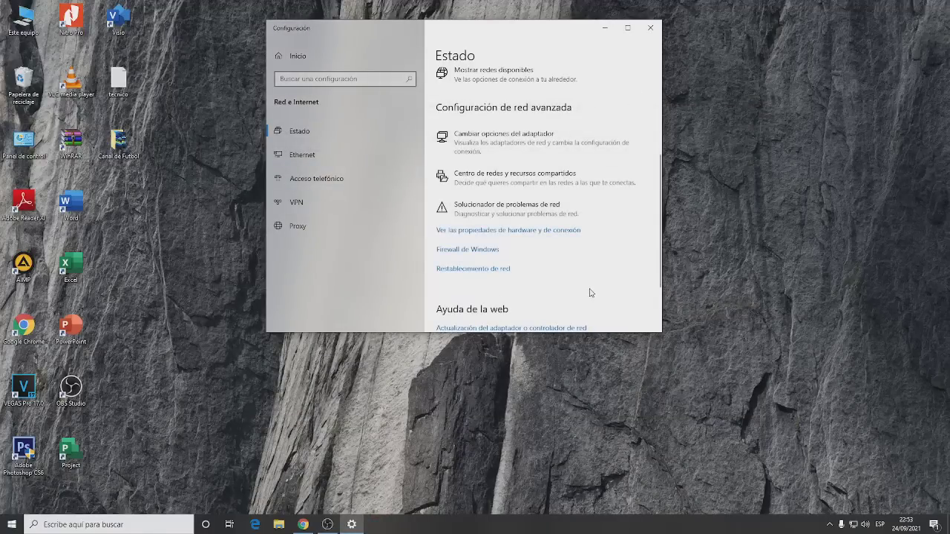
{"action": "left_click", "coordinate": [650, 27]}
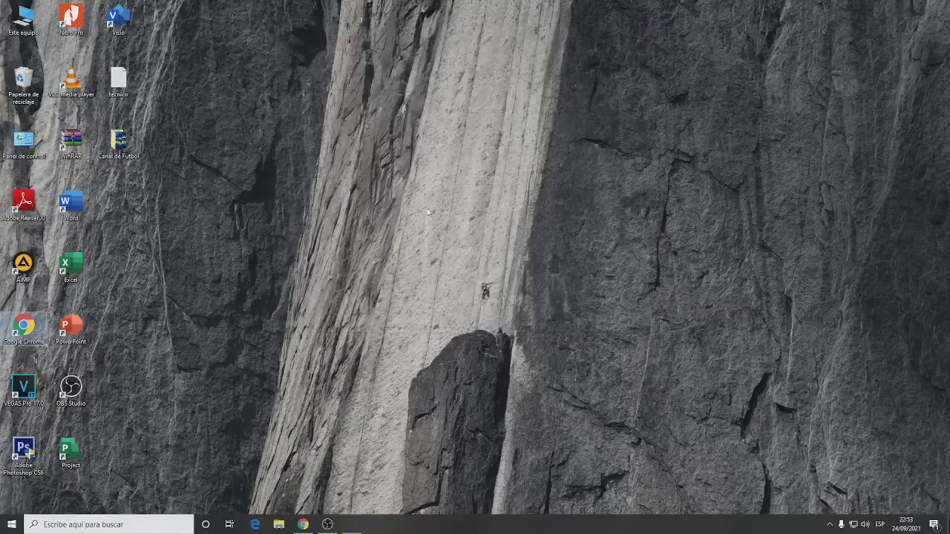
Refresh the empty desktop four times.
{"action": "right_click", "coordinate": [407, 256]}
{"action": "left_click", "coordinate": [423, 287]}
{"action": "right_click", "coordinate": [403, 241]}
{"action": "left_click", "coordinate": [449, 269]}
{"action": "right_click", "coordinate": [432, 239]}
{"action": "left_click", "coordinate": [477, 269]}
{"action": "right_click", "coordinate": [441, 255]}
{"action": "left_click", "coordinate": [483, 288]}
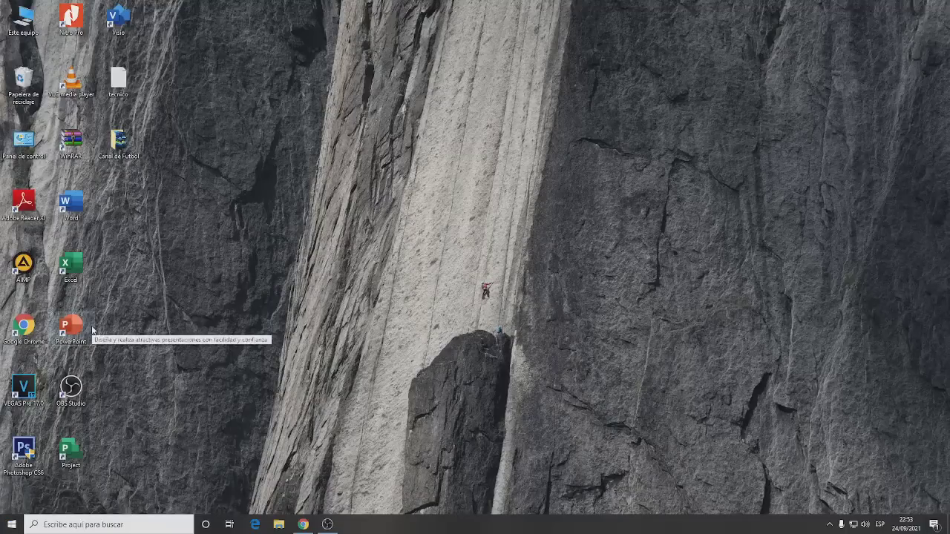
Open the control panel and close it, and bring up the Start menu to point out the Settings entry before dismissing it.
{"action": "double_click", "coordinate": [24, 141]}
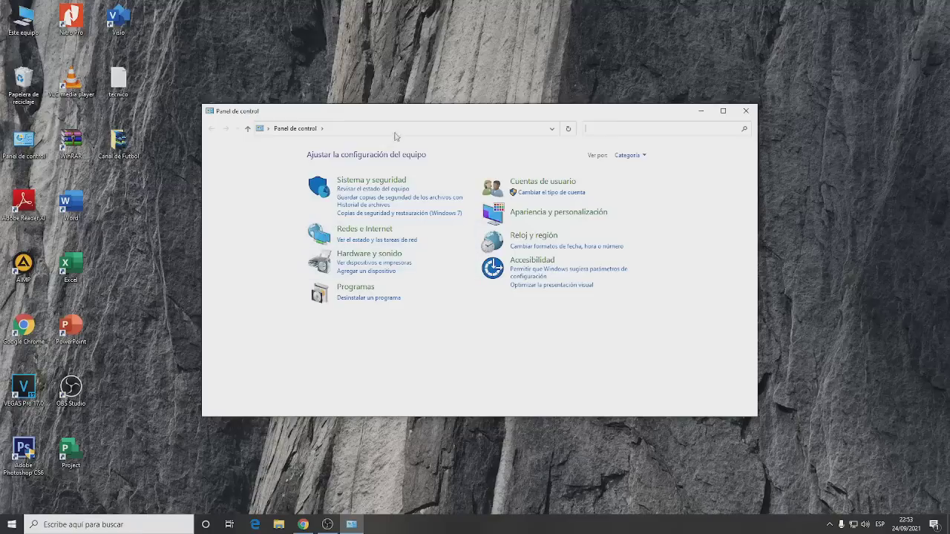
{"action": "left_click", "coordinate": [746, 110]}
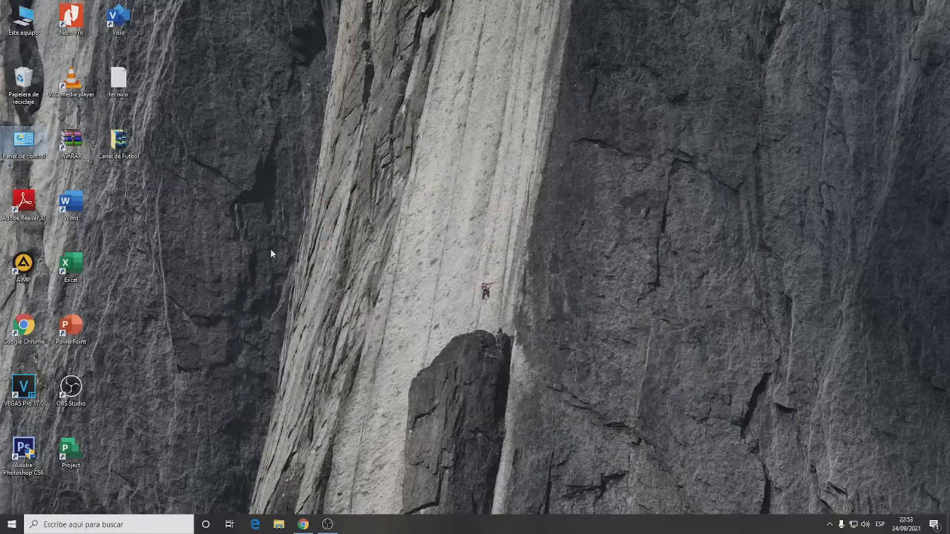
{"action": "left_click", "coordinate": [9, 527]}
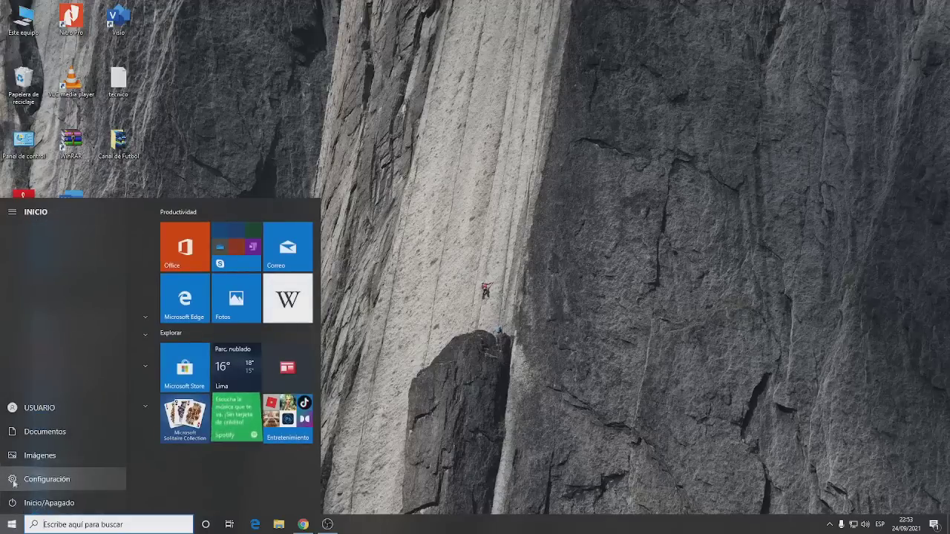
{"action": "left_click", "coordinate": [600, 342]}
Reopen the control panel to review its setting categories, close it and switch to OBS Studio.
{"action": "double_click", "coordinate": [24, 143]}
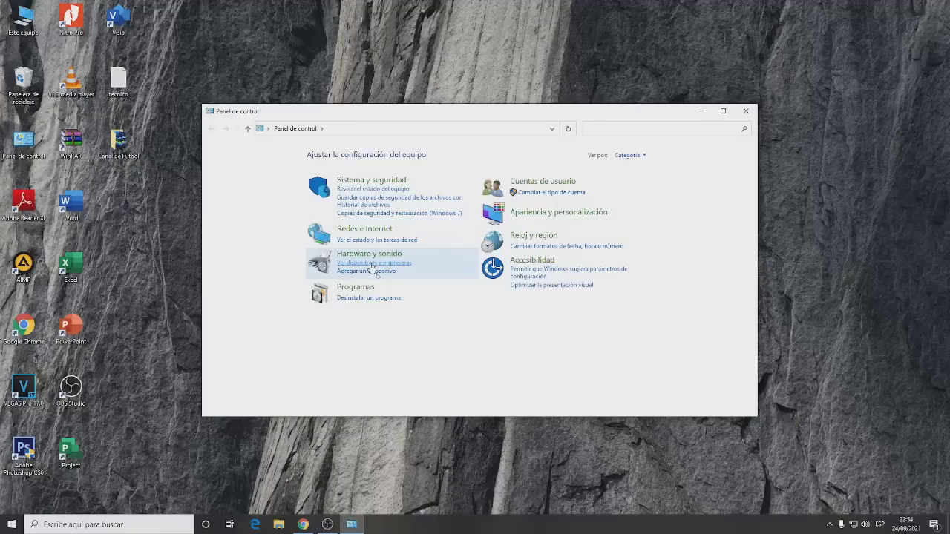
{"action": "left_click", "coordinate": [487, 466]}
{"action": "left_click", "coordinate": [746, 111]}
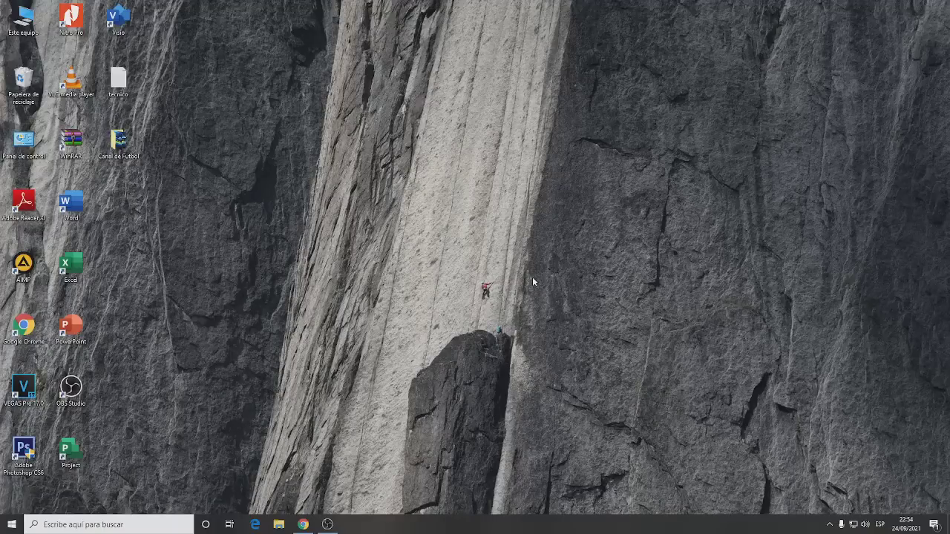
{"action": "left_click", "coordinate": [327, 524]}
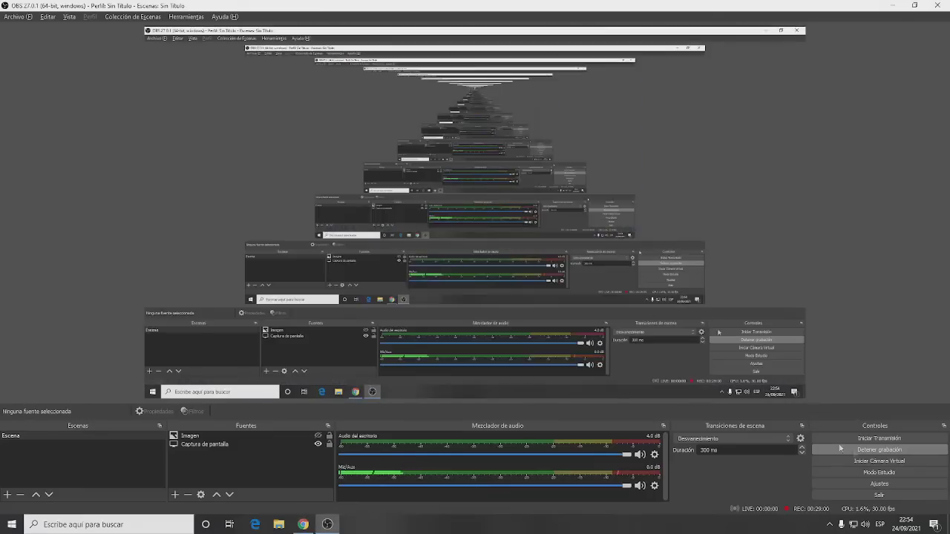